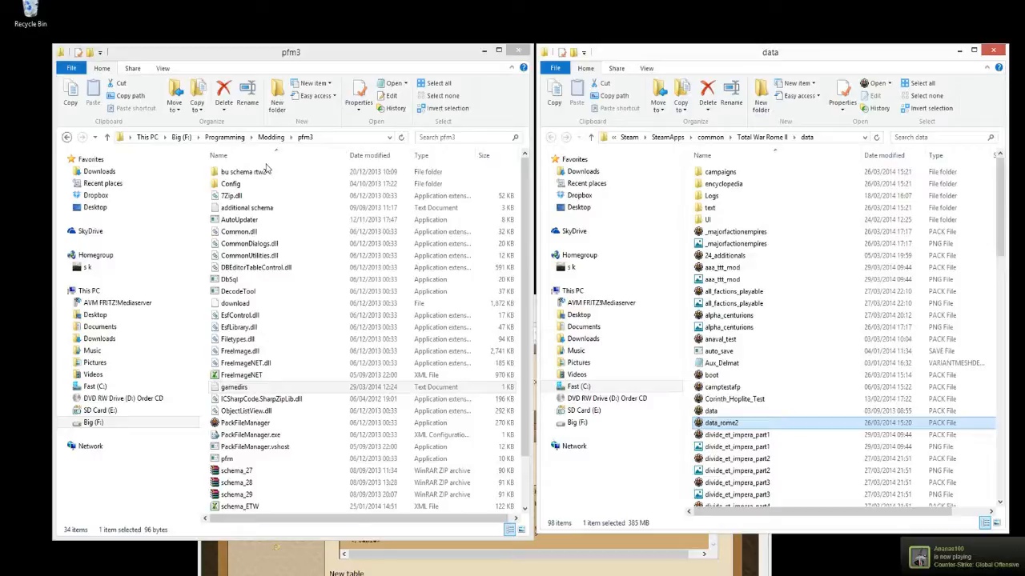
Open the data_rome2 pack from the Total War Rome II data folder in Pack File Manager
{"action": "left_click", "coordinate": [308, 553]}
{"action": "left_click", "coordinate": [238, 231]}
{"action": "left_click", "coordinate": [708, 219]}
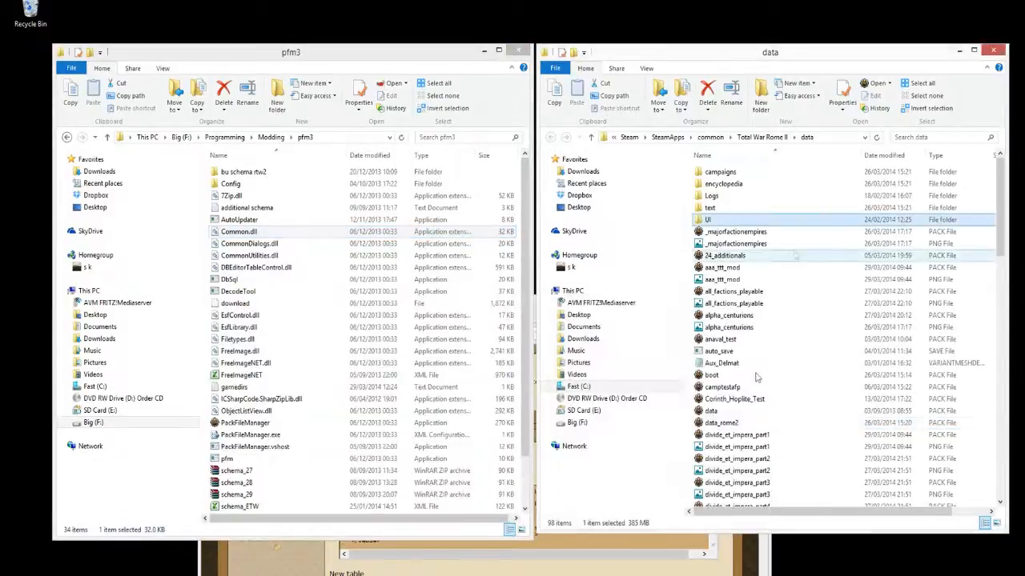
{"action": "left_click", "coordinate": [732, 423]}
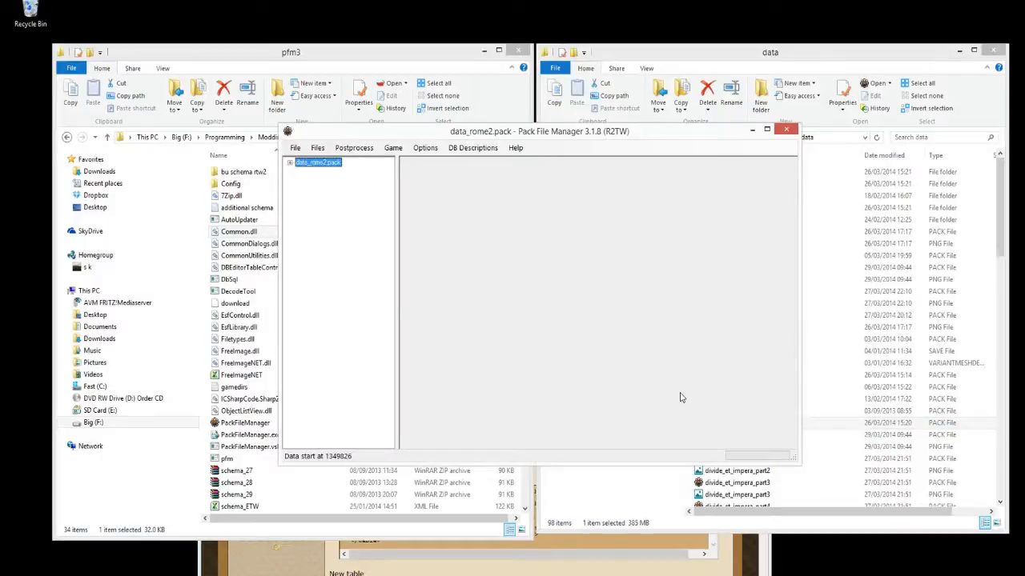
Open the schema_R2TW XML file from the pfm3 folder in Notepad++
{"action": "left_click", "coordinate": [240, 315]}
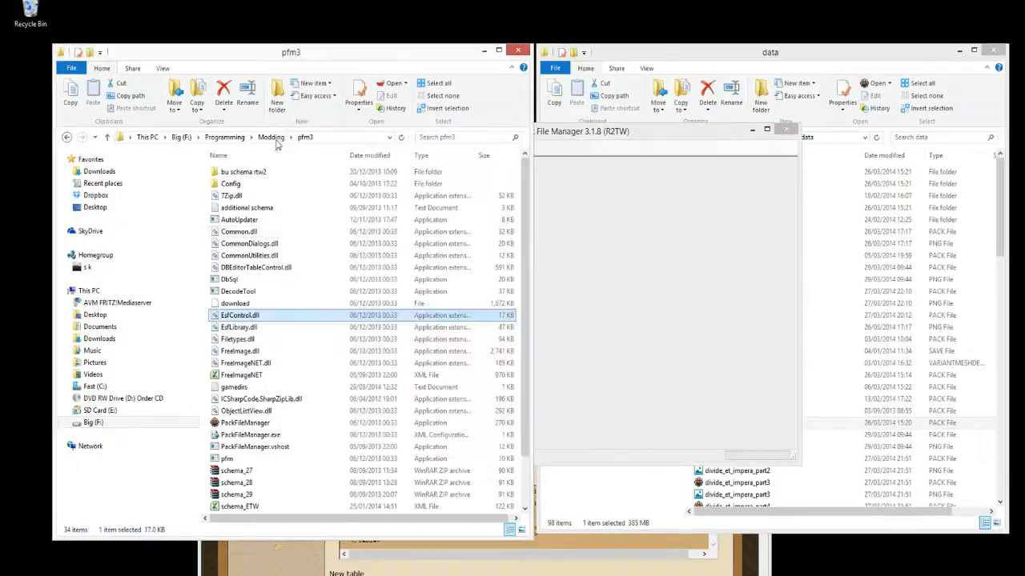
{"action": "scroll", "coordinate": [253, 437], "scroll_direction": "down", "scroll_amount": 2}
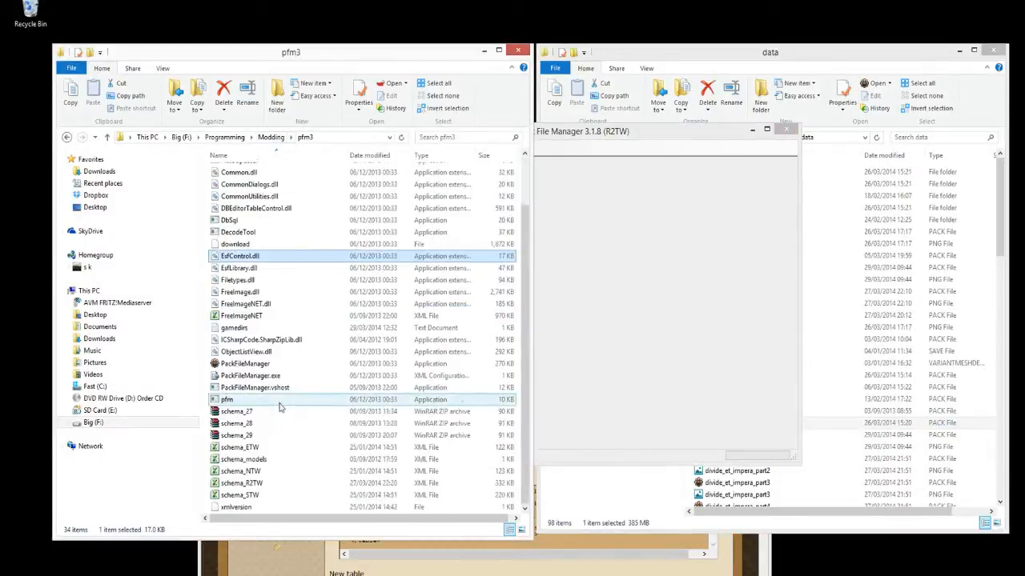
{"action": "left_click", "coordinate": [253, 487]}
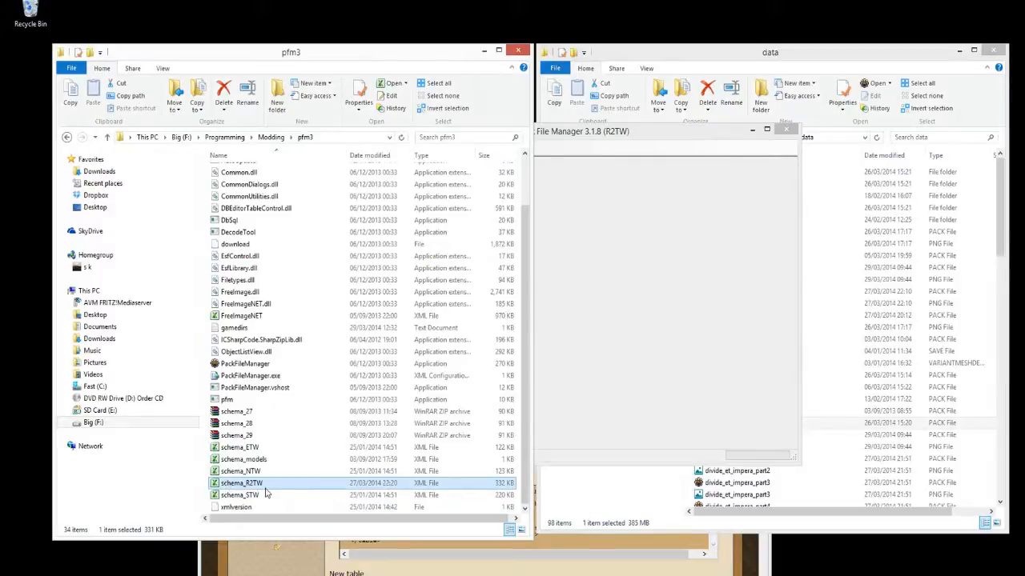
{"action": "right_click", "coordinate": [259, 485]}
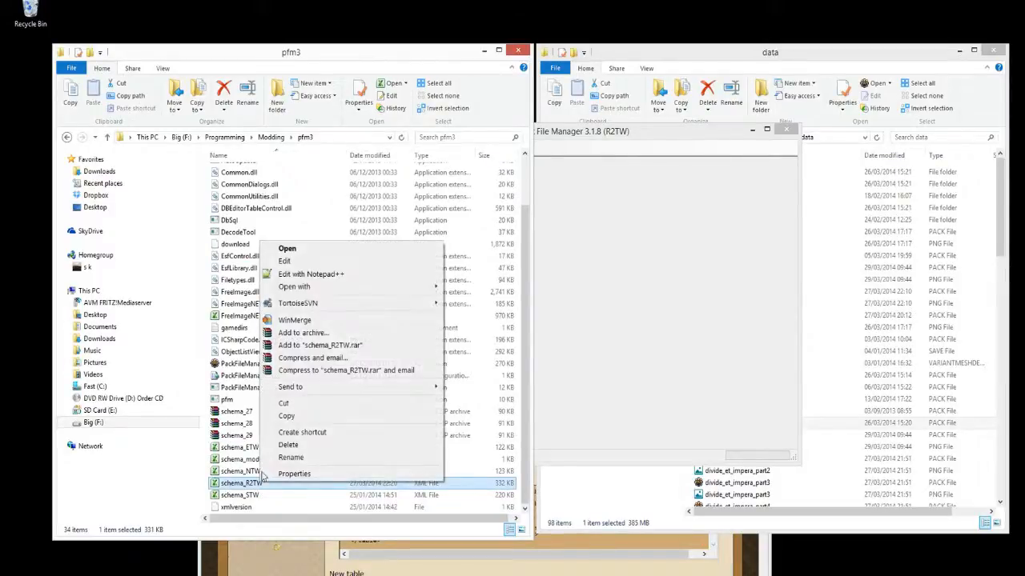
{"action": "left_click", "coordinate": [324, 275]}
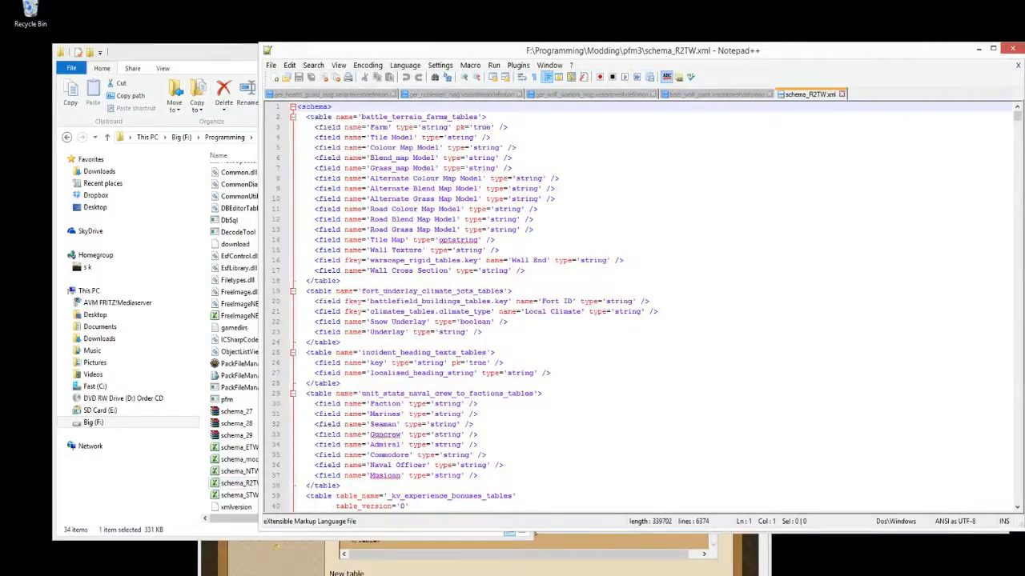
Examine the battle_terrain_farms_tables name and the name and type of its first field in the schema
{"action": "left_click_drag", "start_coordinate": [487, 117], "coordinate": [362, 117]}
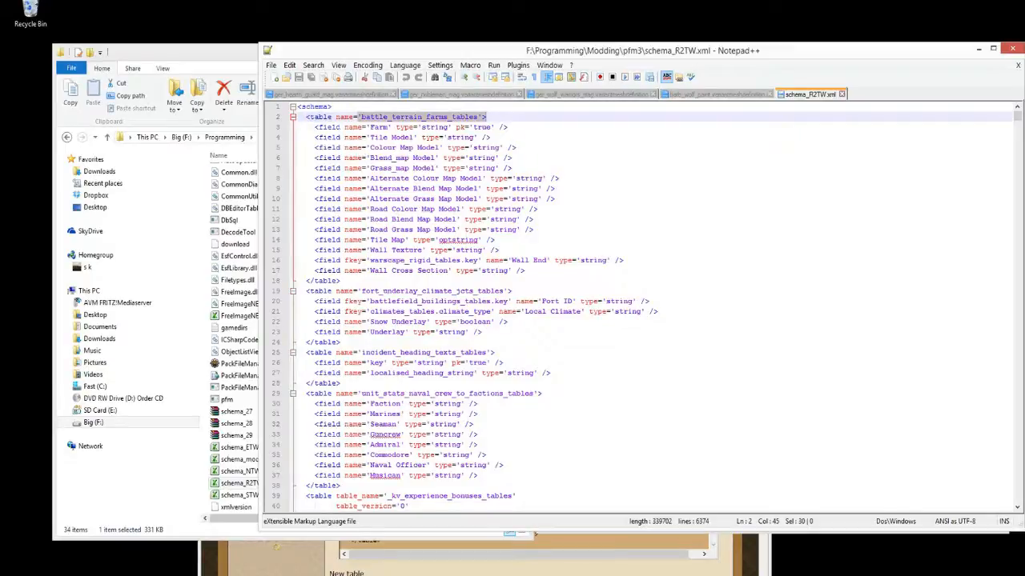
{"action": "left_click", "coordinate": [431, 128]}
{"action": "left_click", "coordinate": [371, 128]}
{"action": "left_click_drag", "start_coordinate": [369, 128], "coordinate": [449, 127]}
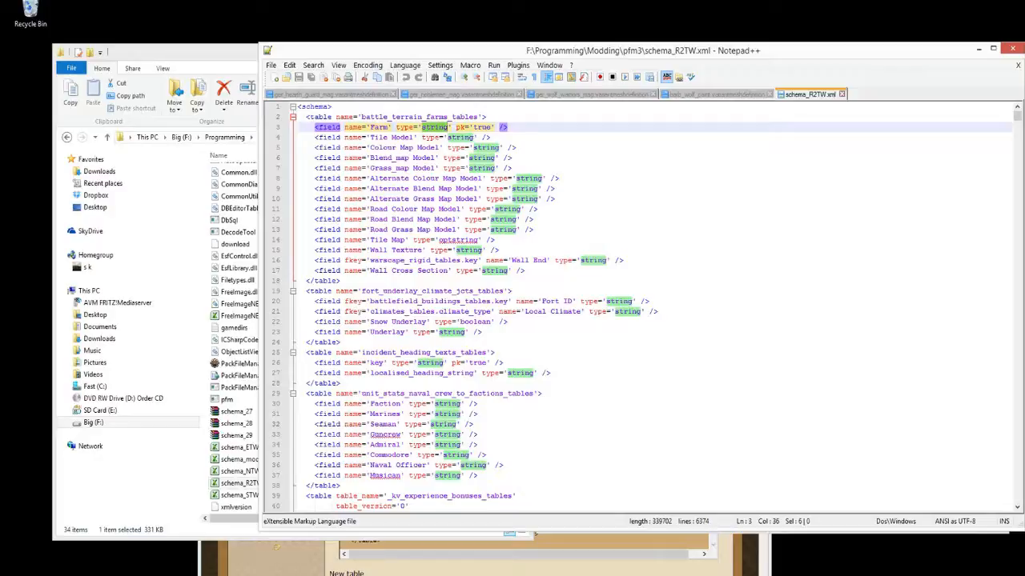
{"action": "left_click", "coordinate": [309, 538]}
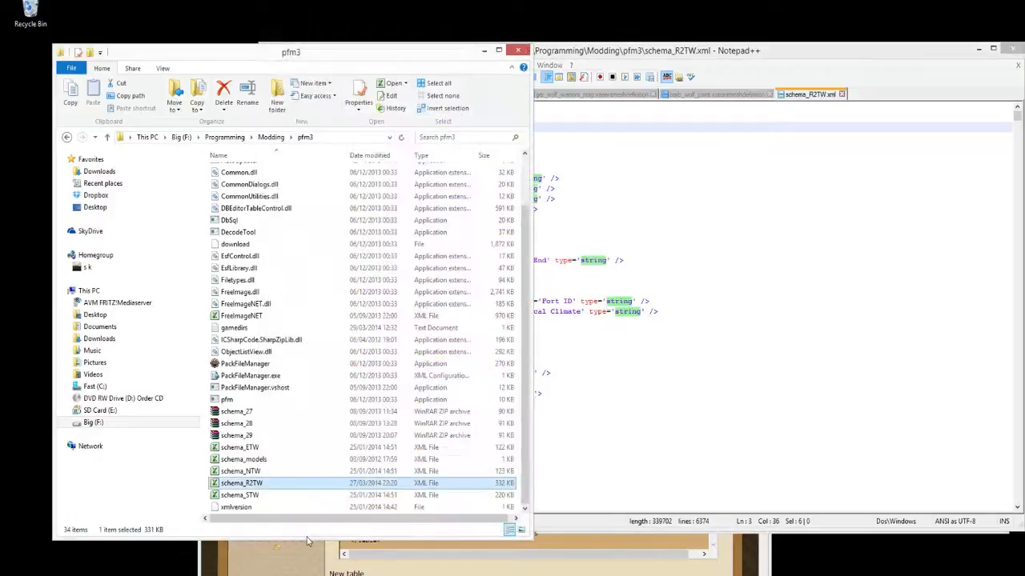
{"action": "left_click", "coordinate": [624, 353]}
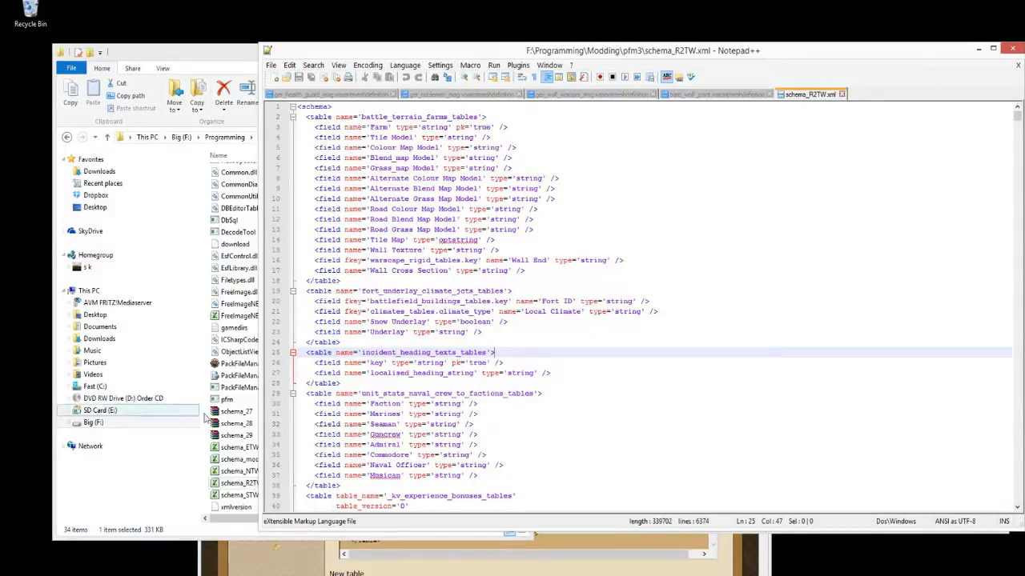
{"action": "left_click", "coordinate": [240, 423]}
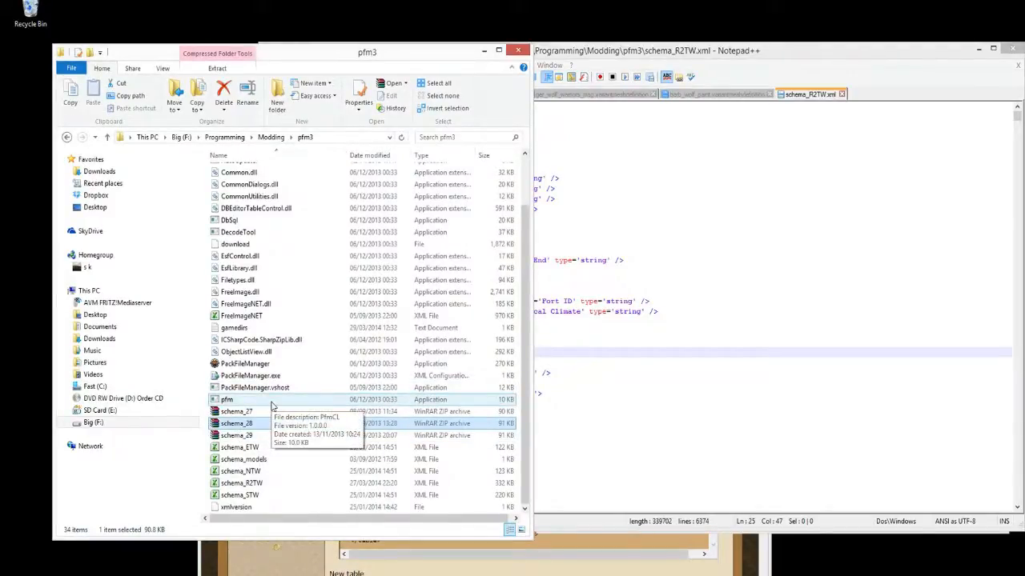
{"action": "key", "text": "alt+Tab"}
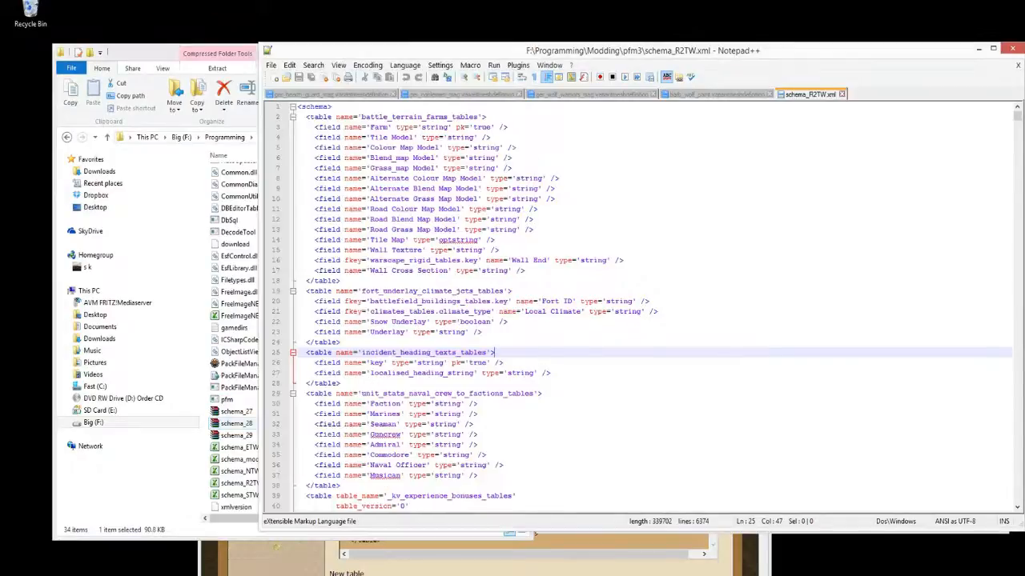
Switch to the PFM 3.1.8 forum thread in Firefox and review the posted building_chain_availabilities_tables code with the added campaign column
{"action": "left_click", "coordinate": [258, 549]}
{"action": "left_click_drag", "start_coordinate": [423, 244], "coordinate": [454, 153]}
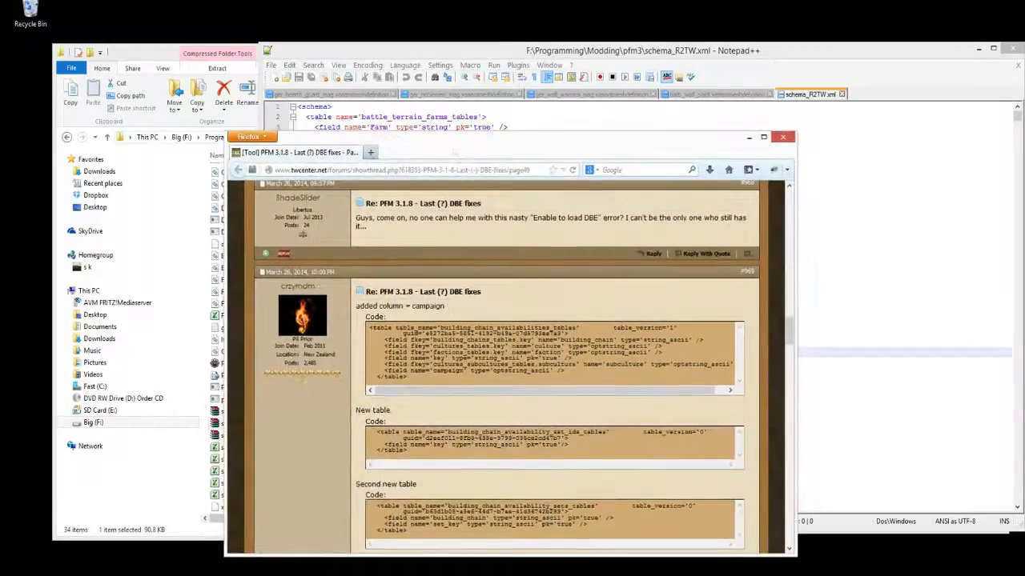
{"action": "scroll", "coordinate": [322, 185], "scroll_direction": "down", "scroll_amount": 2}
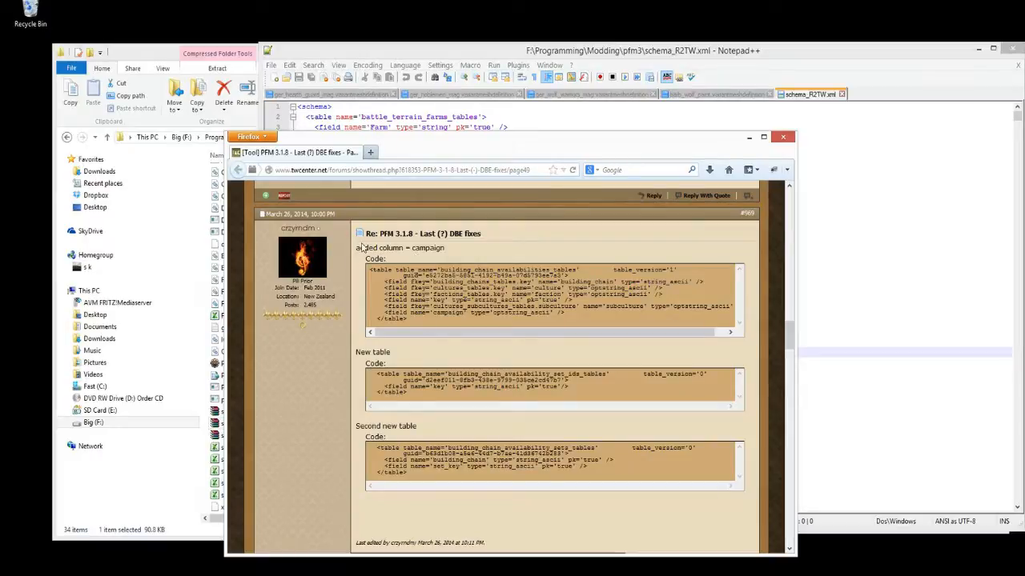
{"action": "left_click_drag", "start_coordinate": [356, 249], "coordinate": [461, 250]}
{"action": "left_click", "coordinate": [428, 324]}
{"action": "left_click_drag", "start_coordinate": [428, 325], "coordinate": [341, 262]}
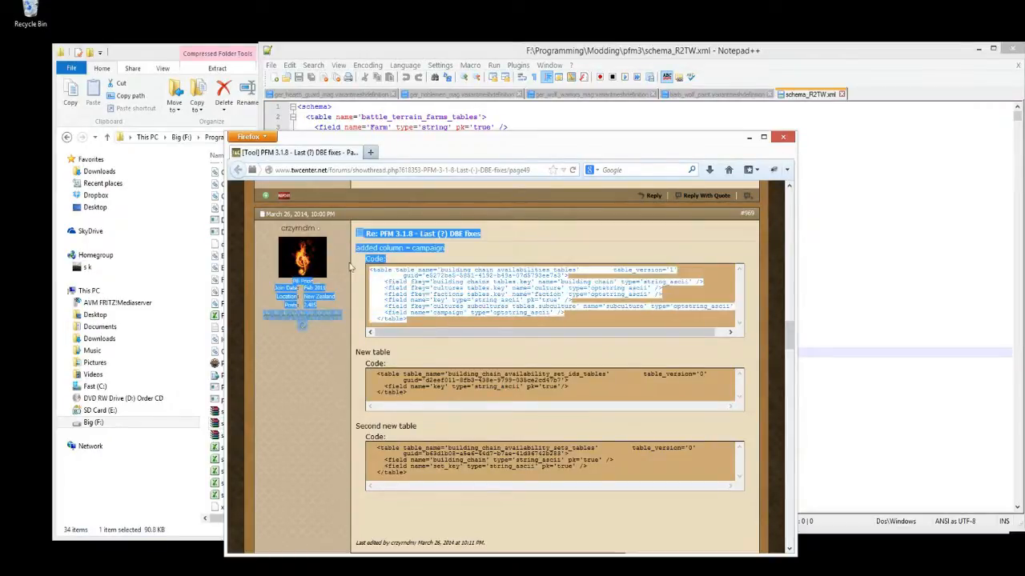
{"action": "left_click", "coordinate": [331, 260]}
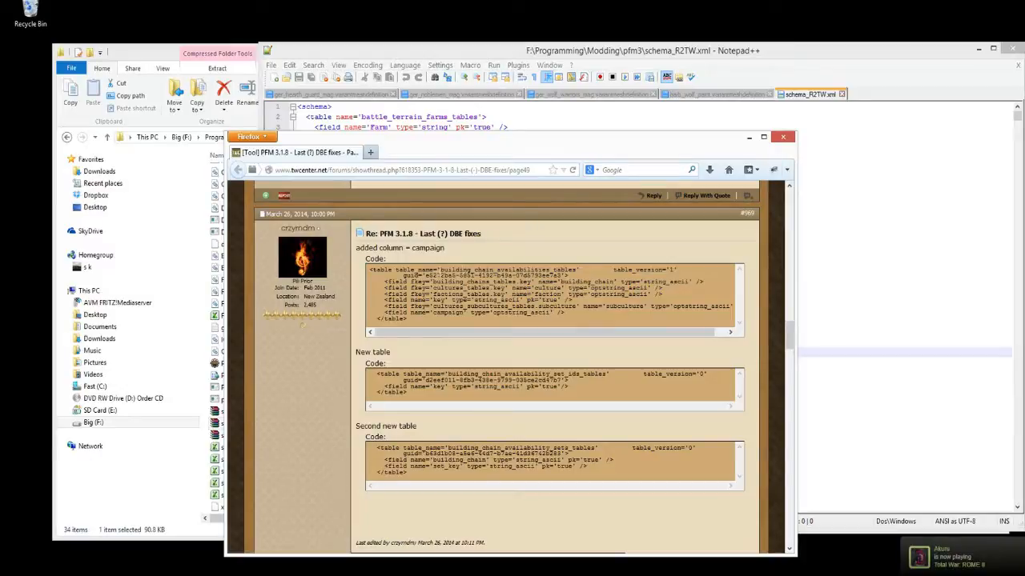
{"action": "left_click_drag", "start_coordinate": [440, 270], "coordinate": [576, 270]}
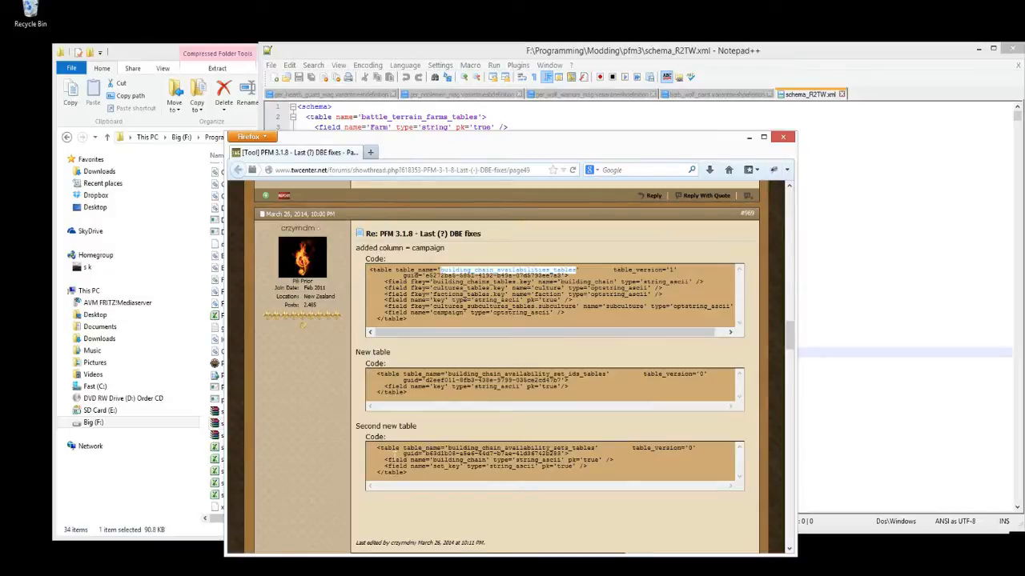
Copy the opening tag of building_chain_availabilities_tables from the forum post and find it in schema_R2TW.xml in Notepad++
{"action": "key", "text": "alt+Tab"}
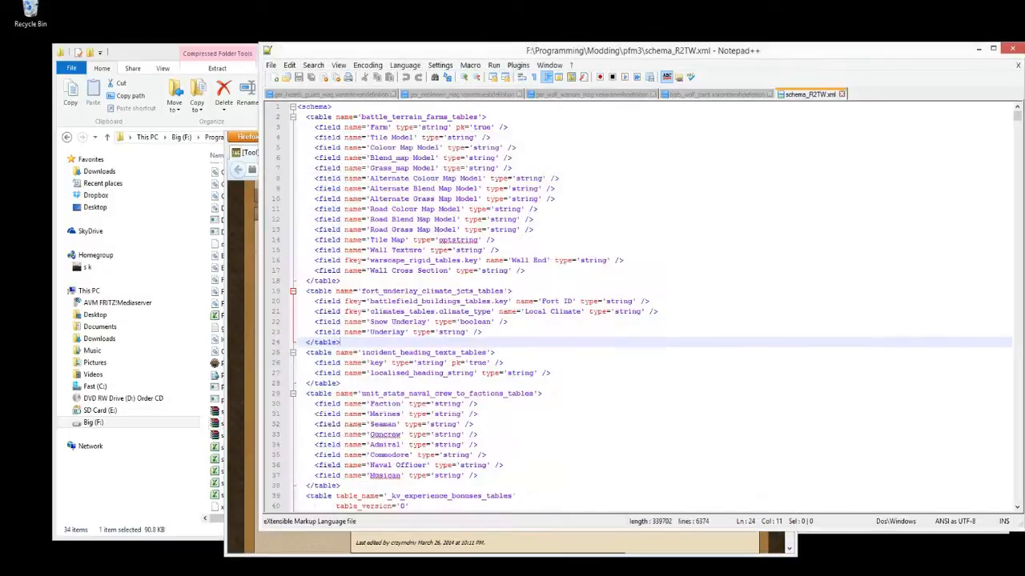
{"action": "left_click_drag", "start_coordinate": [1018, 116], "coordinate": [1018, 324]}
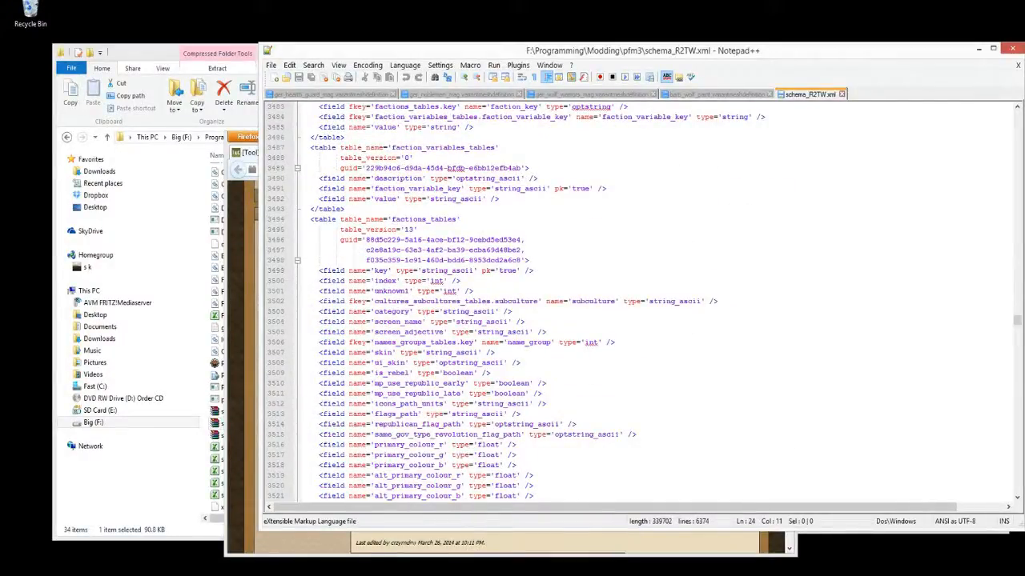
{"action": "left_click", "coordinate": [386, 551]}
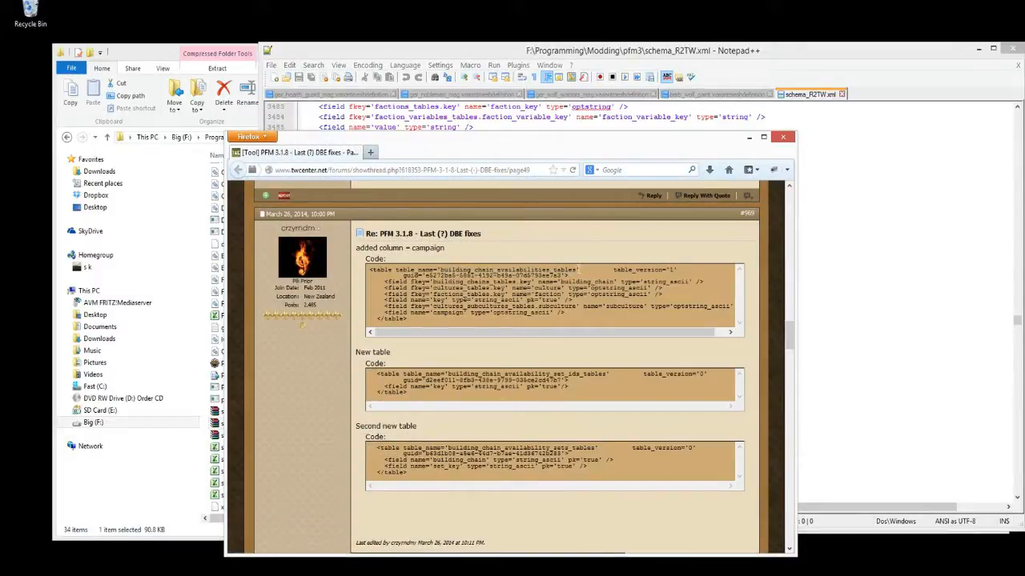
{"action": "left_click_drag", "start_coordinate": [369, 269], "coordinate": [578, 271]}
{"action": "key", "text": "ctrl+c"}
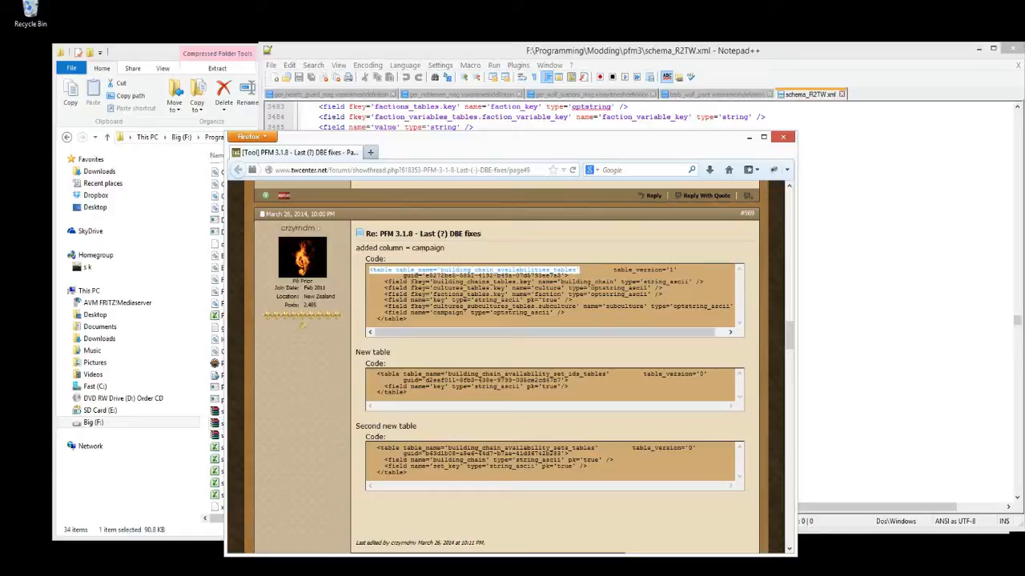
{"action": "key", "text": "alt+Tab"}
{"action": "key", "text": "ctrl+f"}
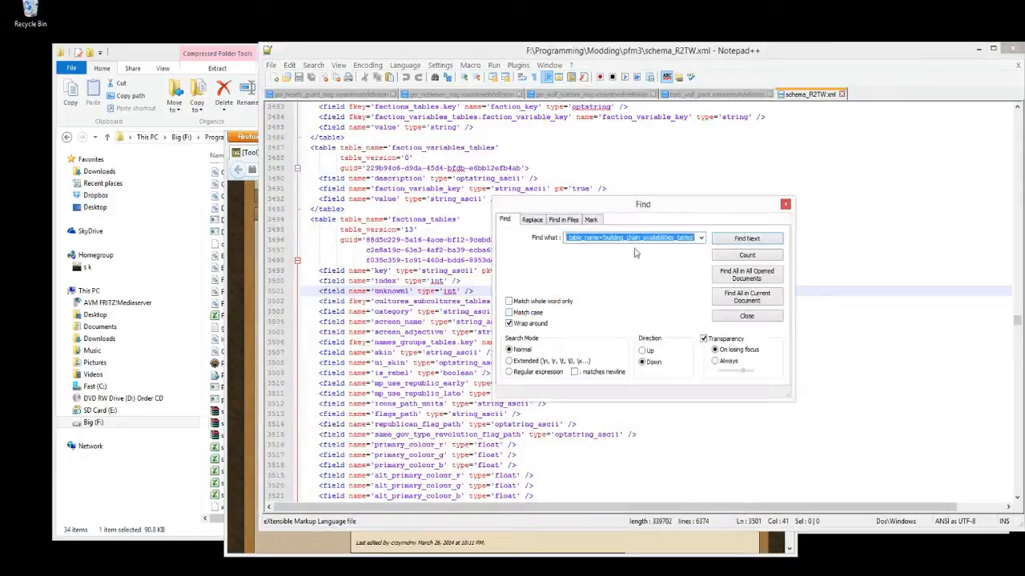
{"action": "key", "text": "ctrl+v"}
{"action": "left_click", "coordinate": [747, 239]}
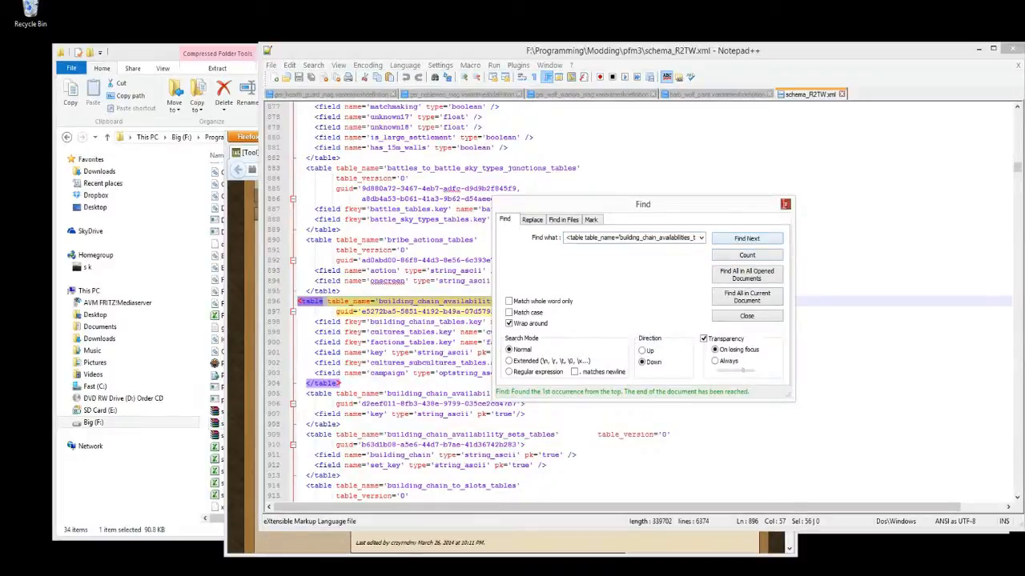
{"action": "left_click", "coordinate": [785, 205]}
Select the whole building_chain_availabilities_tables definition in the schema, from opening to closing tag, to review which block the posted code replaces
{"action": "left_click", "coordinate": [341, 383]}
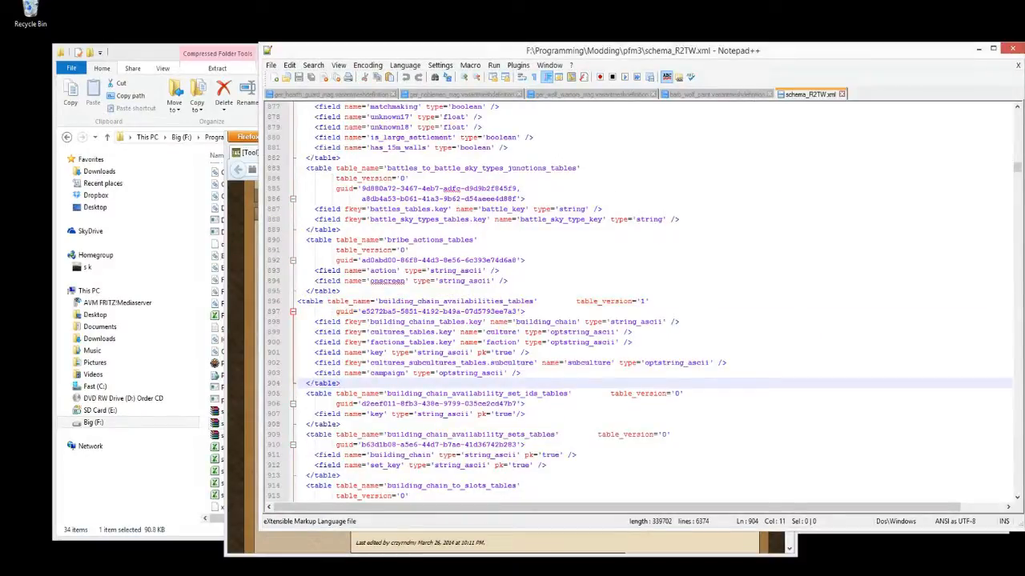
{"action": "left_click_drag", "start_coordinate": [341, 384], "coordinate": [298, 302]}
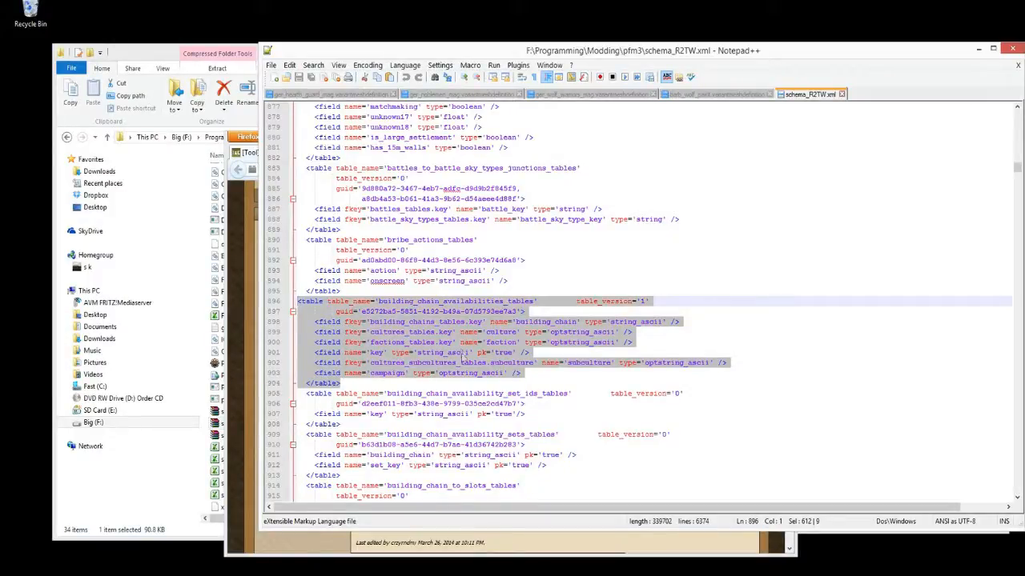
{"action": "left_click", "coordinate": [463, 353]}
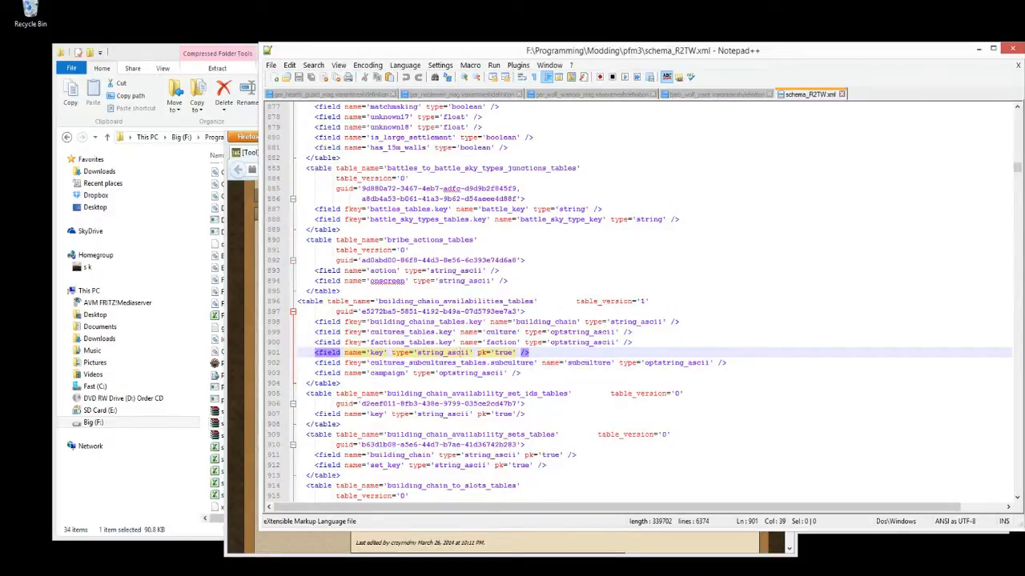
Close schema_R2TW.xml and minimize both Notepad++ and the Firefox forum thread
{"action": "left_click", "coordinate": [350, 543]}
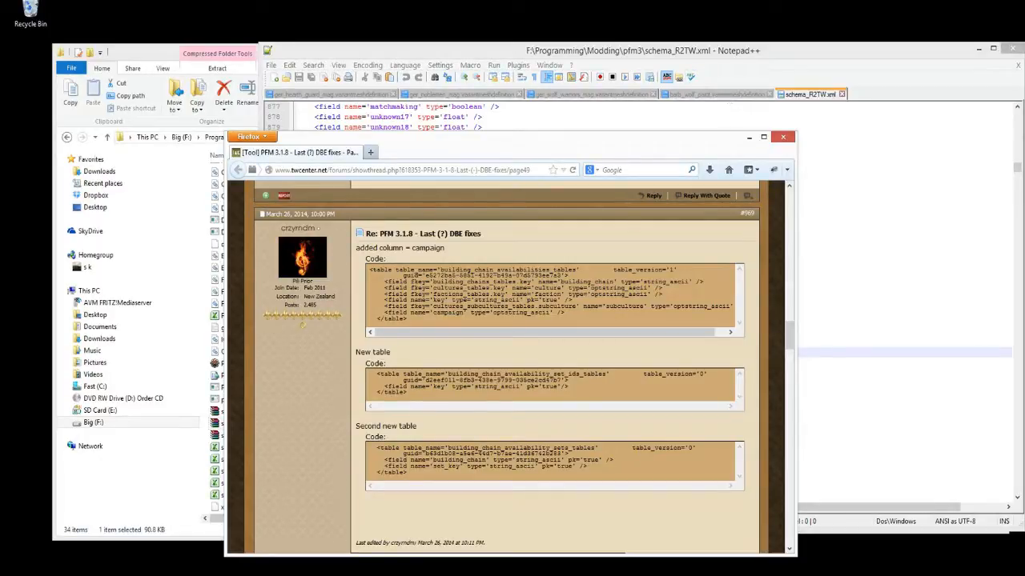
{"action": "left_click", "coordinate": [842, 94]}
{"action": "left_click", "coordinate": [842, 94]}
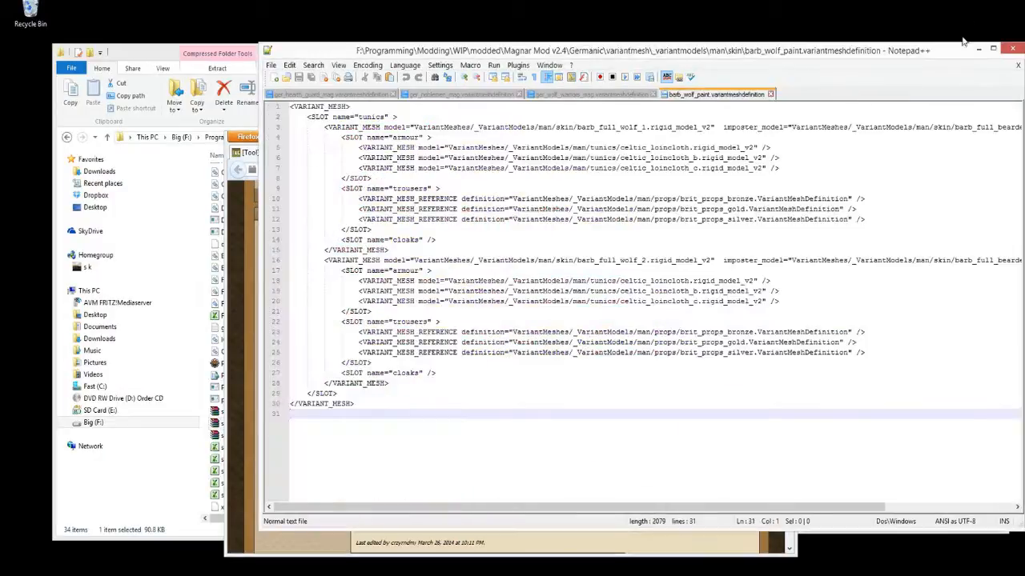
{"action": "left_click", "coordinate": [979, 49]}
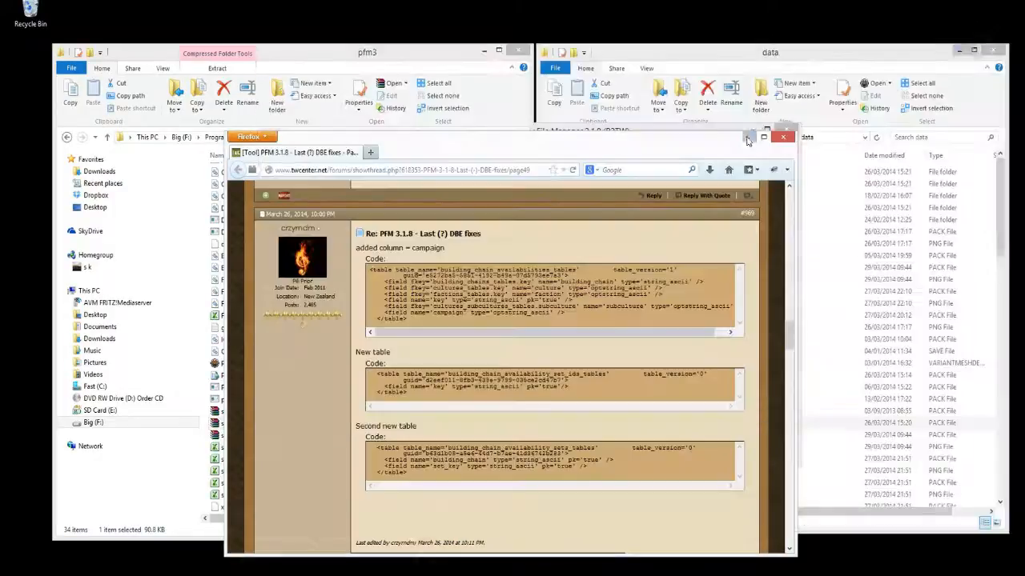
{"action": "left_click", "coordinate": [746, 140]}
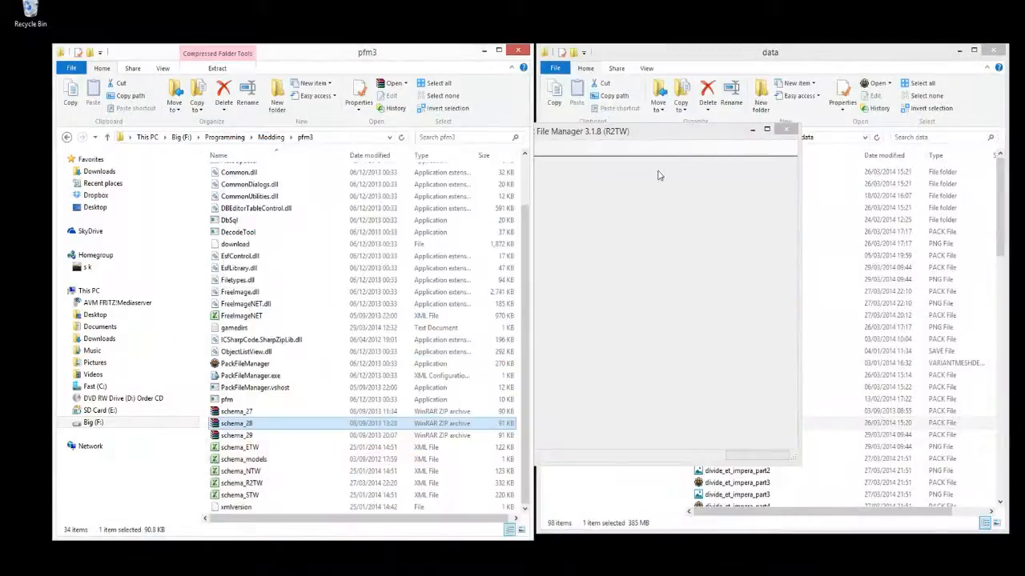
Open the WinMerge folder from F:\Applications in a separate Explorer window and set it behind the two existing folder windows
{"action": "left_click_drag", "start_coordinate": [611, 128], "coordinate": [619, 168]}
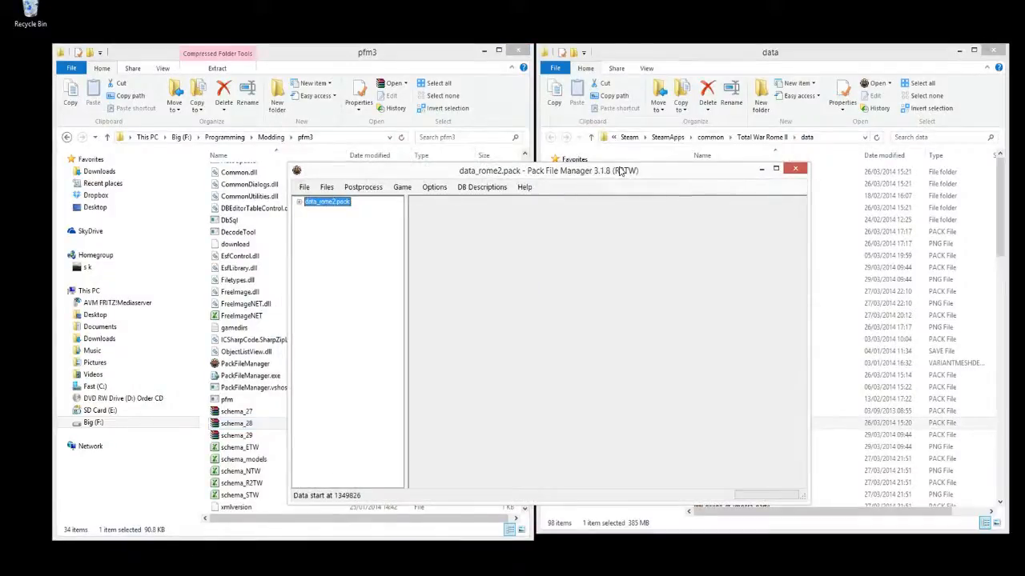
{"action": "left_click", "coordinate": [671, 70]}
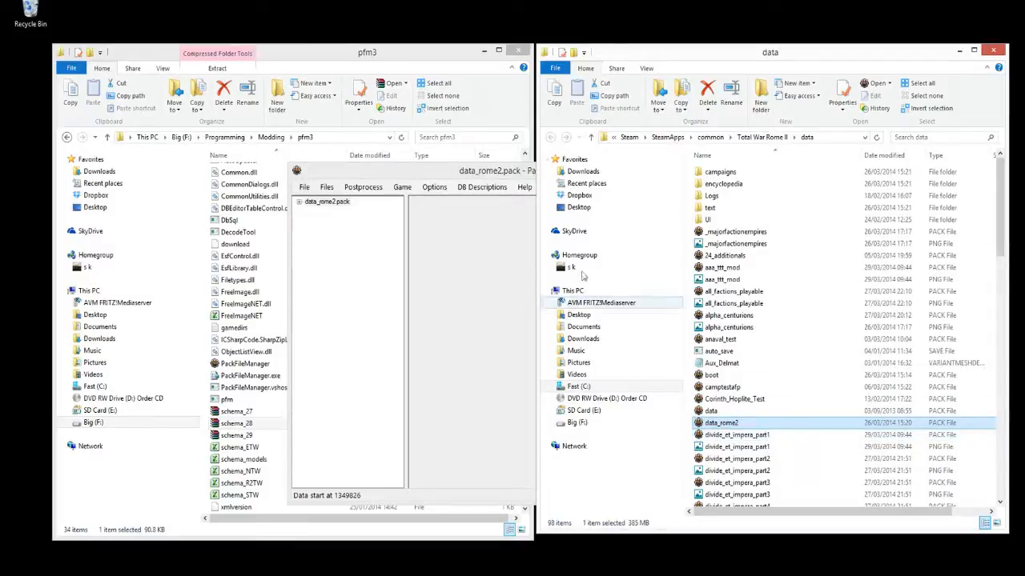
{"action": "left_click", "coordinate": [430, 54]}
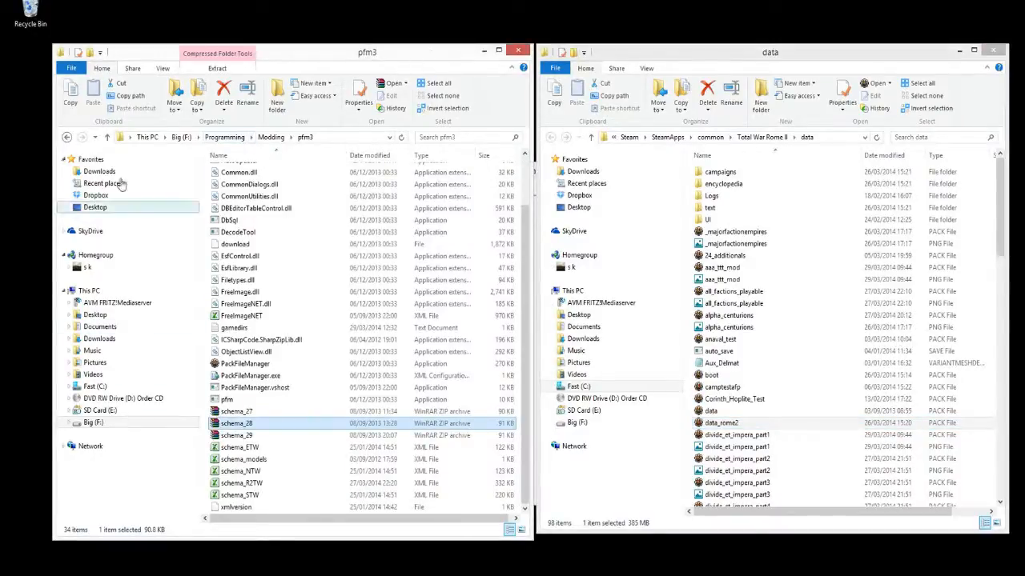
{"action": "left_click", "coordinate": [175, 139]}
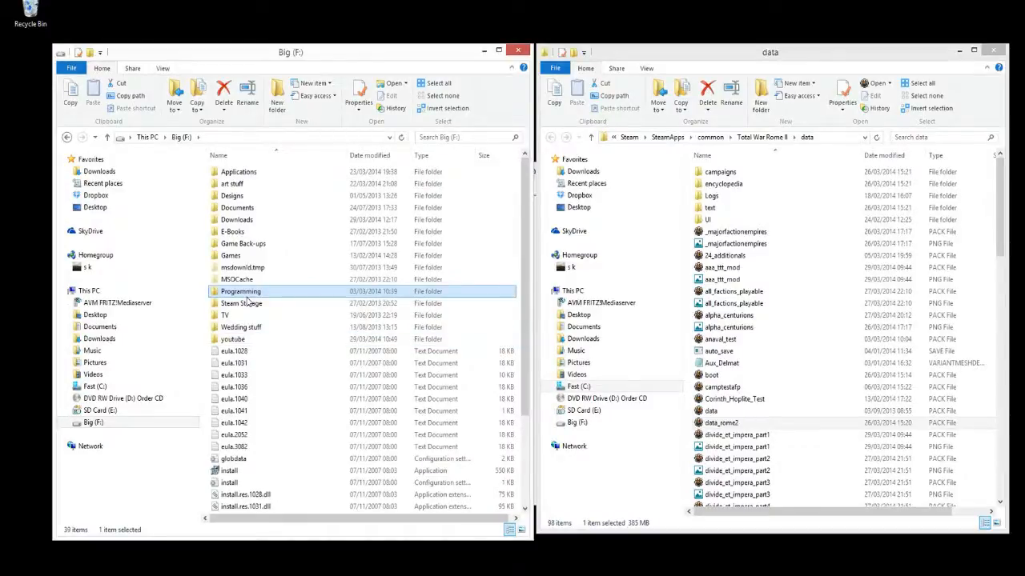
{"action": "double_click", "coordinate": [255, 172]}
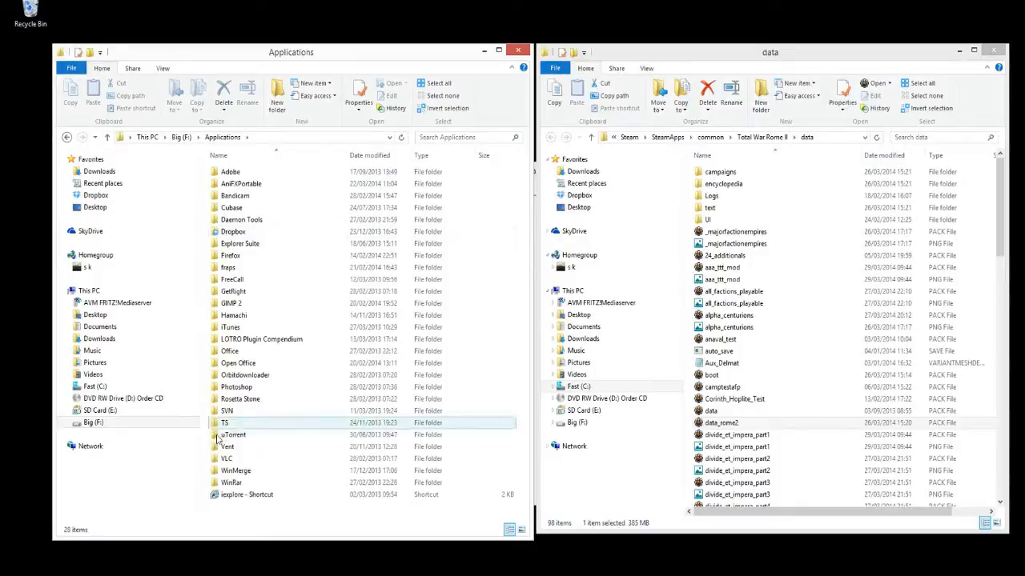
{"action": "right_click", "coordinate": [241, 472]}
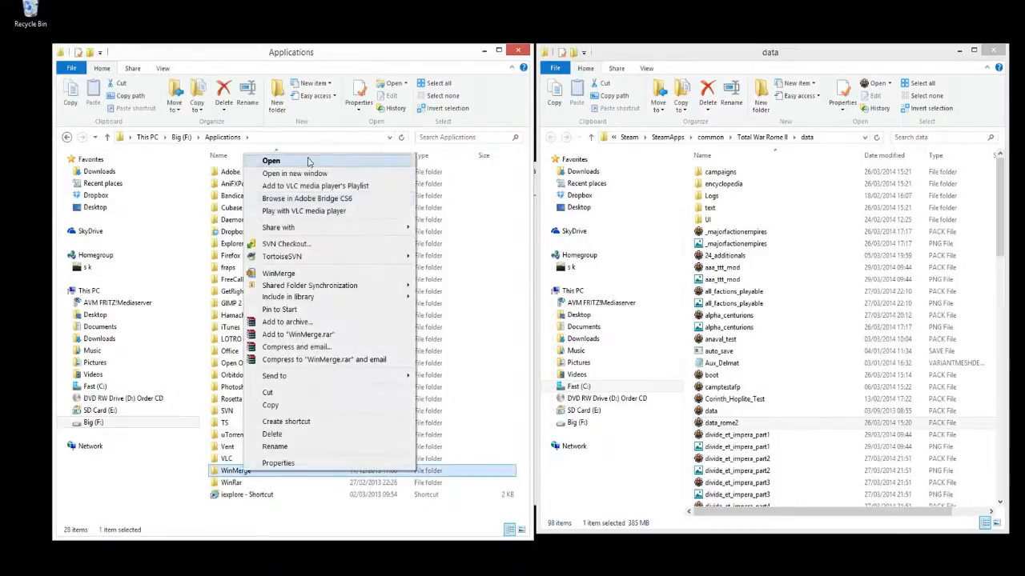
{"action": "left_click", "coordinate": [297, 173]}
{"action": "left_click_drag", "start_coordinate": [323, 68], "coordinate": [593, 143]}
{"action": "left_click", "coordinate": [354, 58]}
{"action": "left_click", "coordinate": [723, 46]}
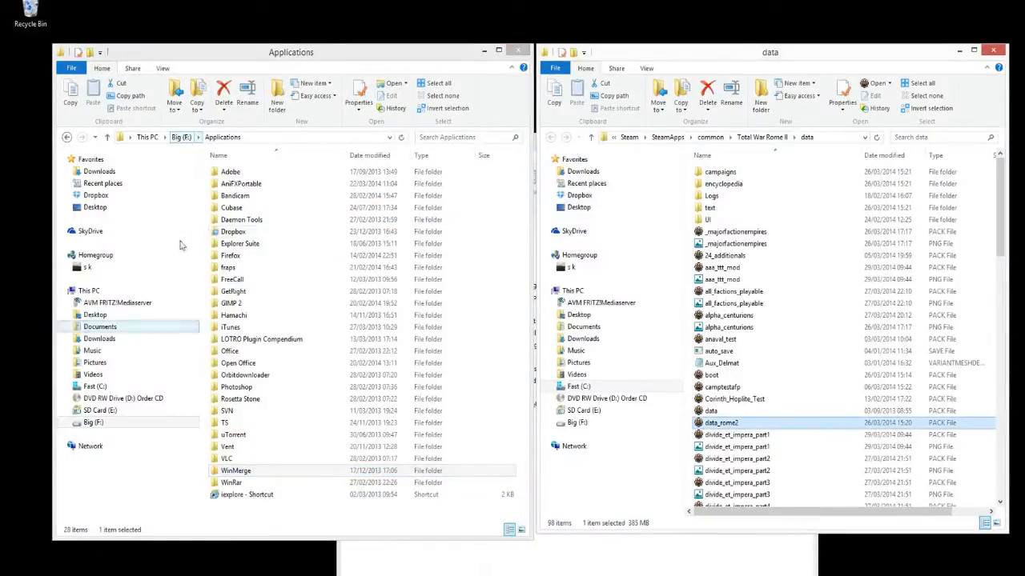
Navigate the Applications Explorer window to F:\Programming\Modding\Tutorial
{"action": "left_click", "coordinate": [181, 136]}
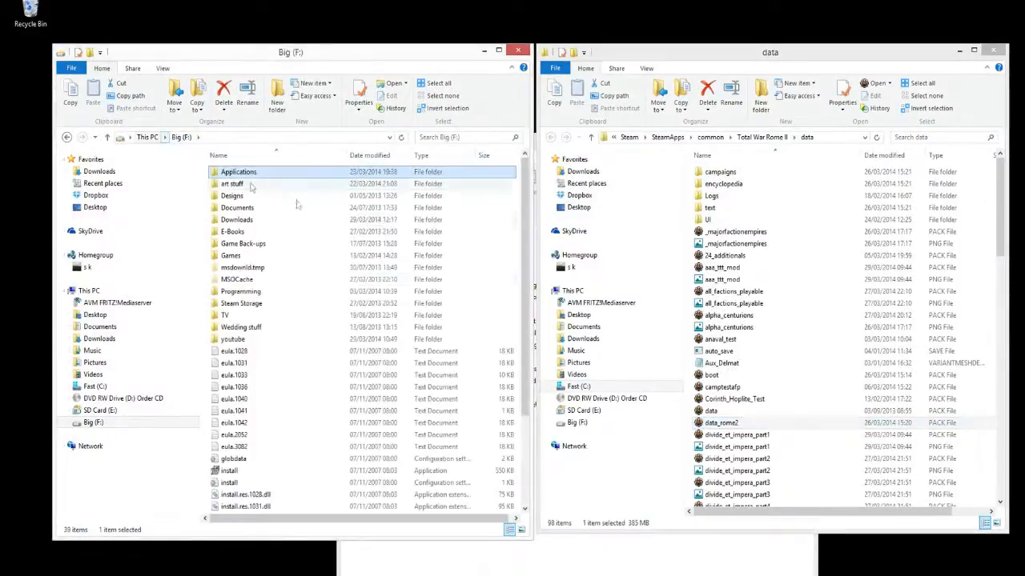
{"action": "double_click", "coordinate": [259, 293]}
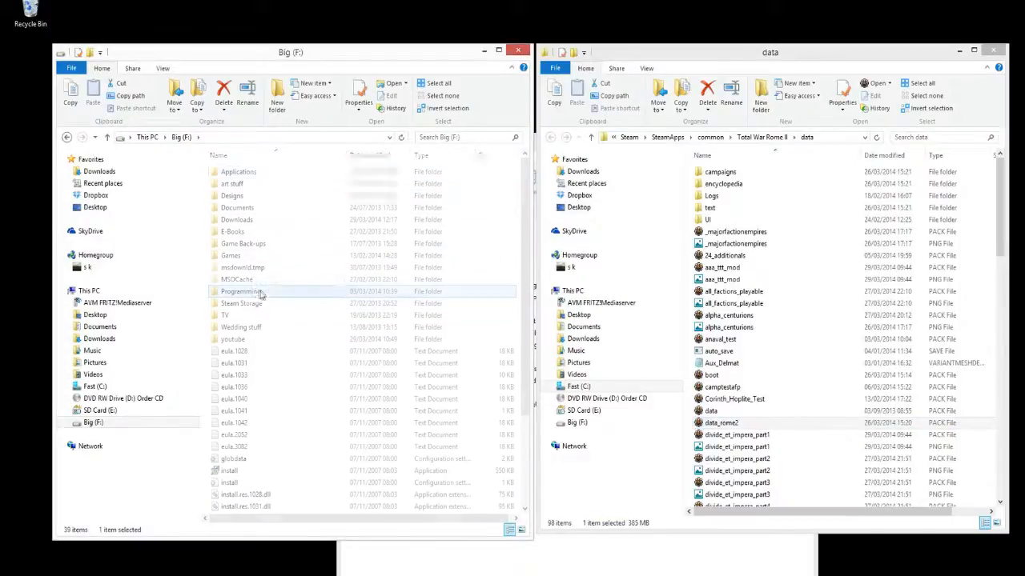
{"action": "double_click", "coordinate": [244, 221]}
{"action": "double_click", "coordinate": [244, 268]}
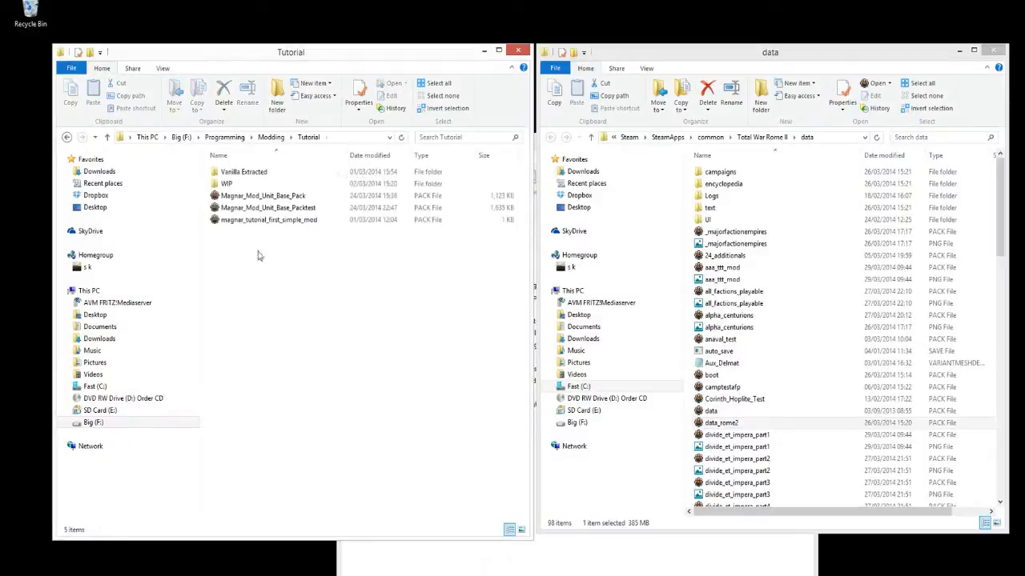
Create a folder named "version comparison" inside the Tutorial folder
{"action": "right_click", "coordinate": [280, 254]}
{"action": "mouse_move", "coordinate": [340, 443]}
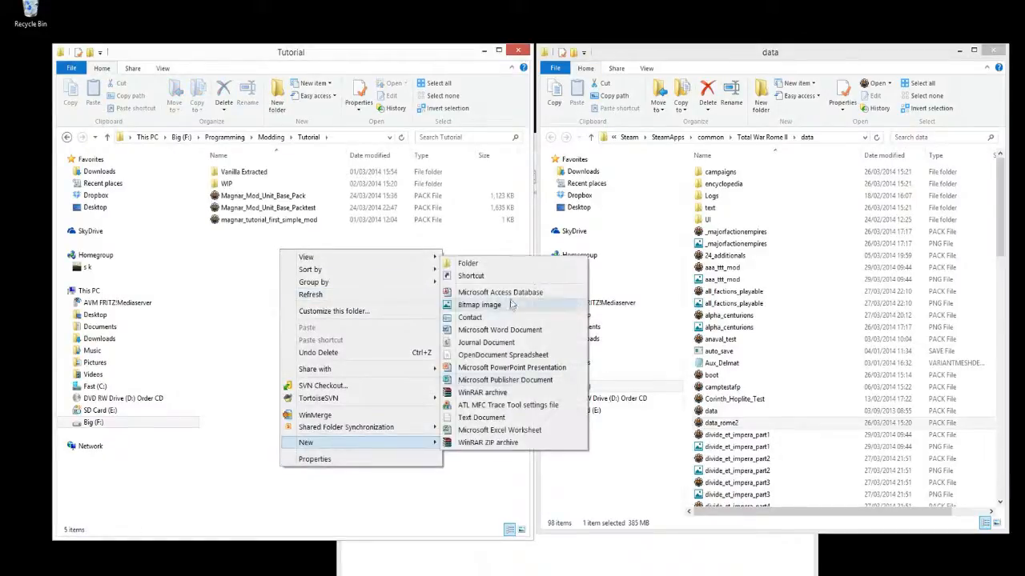
{"action": "left_click", "coordinate": [516, 270]}
{"action": "type", "text": "Mersion co"}
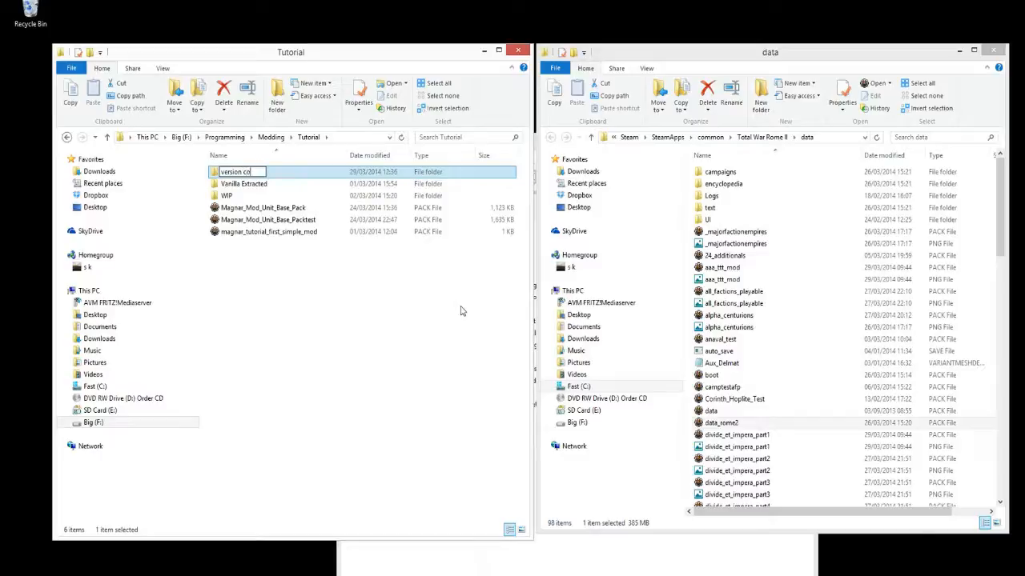
{"action": "type", "text": "mparison"}
{"action": "key", "text": "Return"}
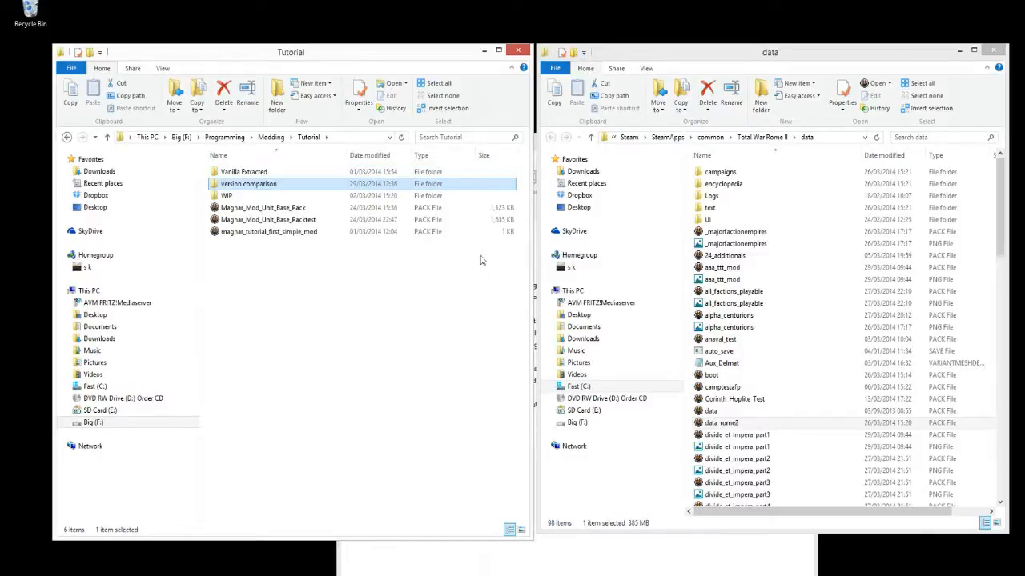
Open the version comparison folder and create a subfolder named "old" in it
{"action": "double_click", "coordinate": [237, 184]}
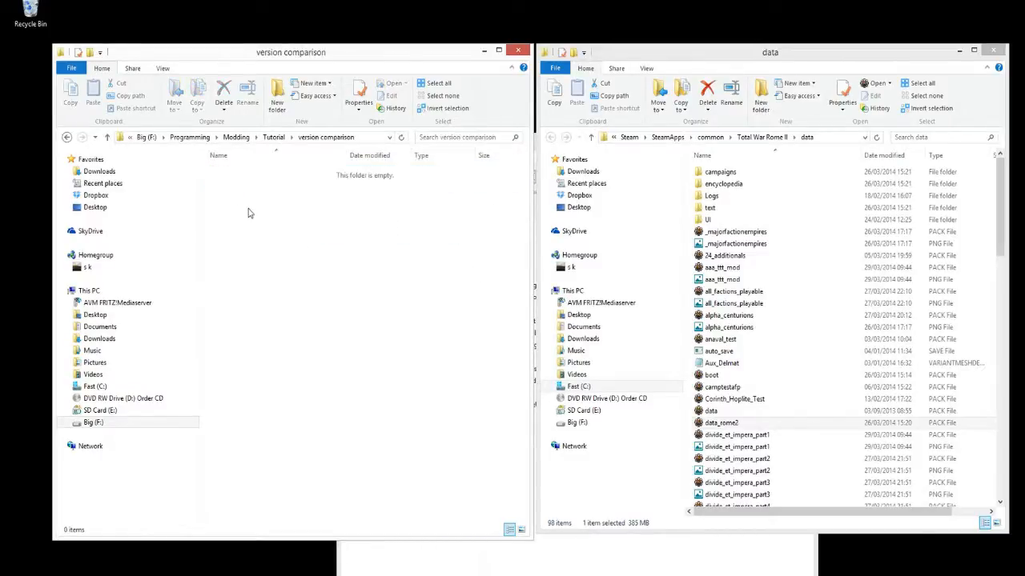
{"action": "right_click", "coordinate": [249, 213]}
{"action": "mouse_move", "coordinate": [400, 402]}
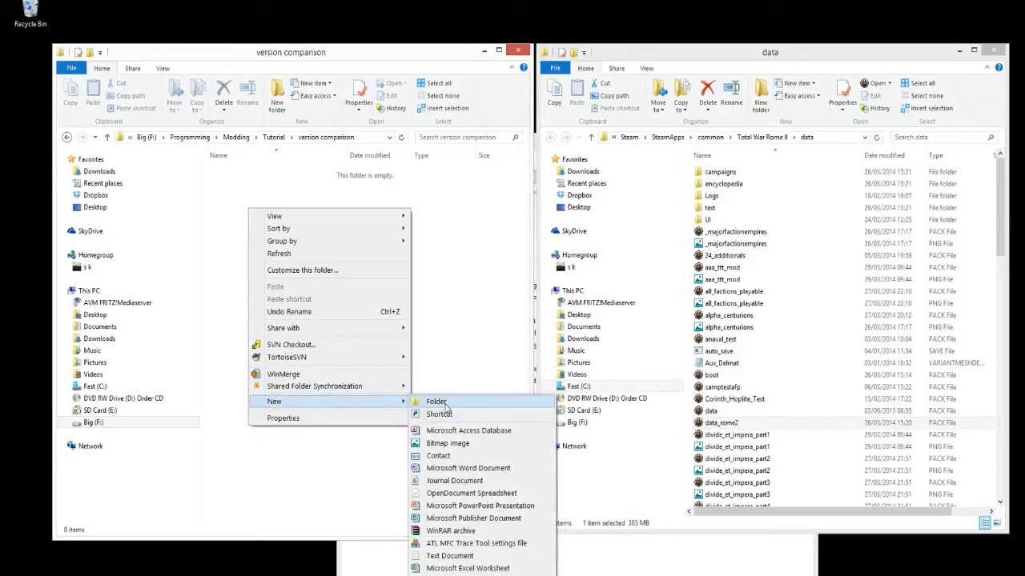
{"action": "left_click", "coordinate": [445, 403]}
{"action": "type", "text": "old"}
{"action": "key", "text": "Return"}
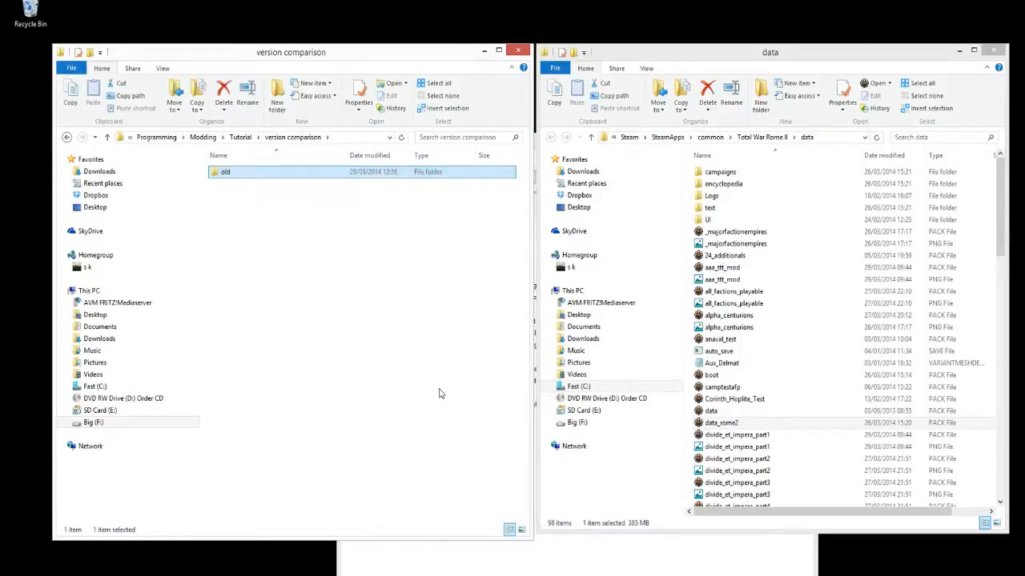
Create a second subfolder named "new" beside the old folder in version comparison
{"action": "right_click", "coordinate": [408, 249]}
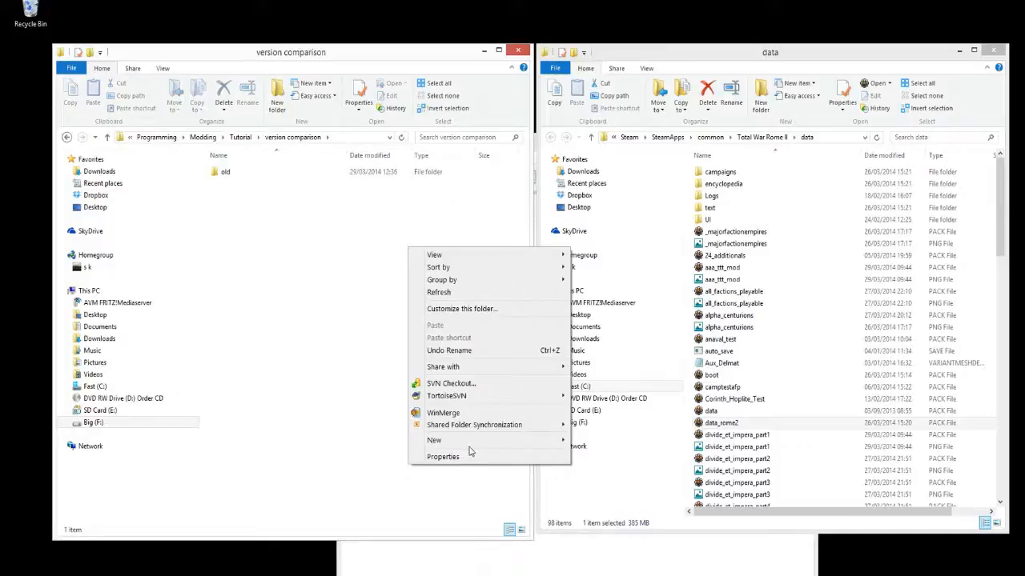
{"action": "mouse_move", "coordinate": [478, 442]}
{"action": "left_click", "coordinate": [626, 259]}
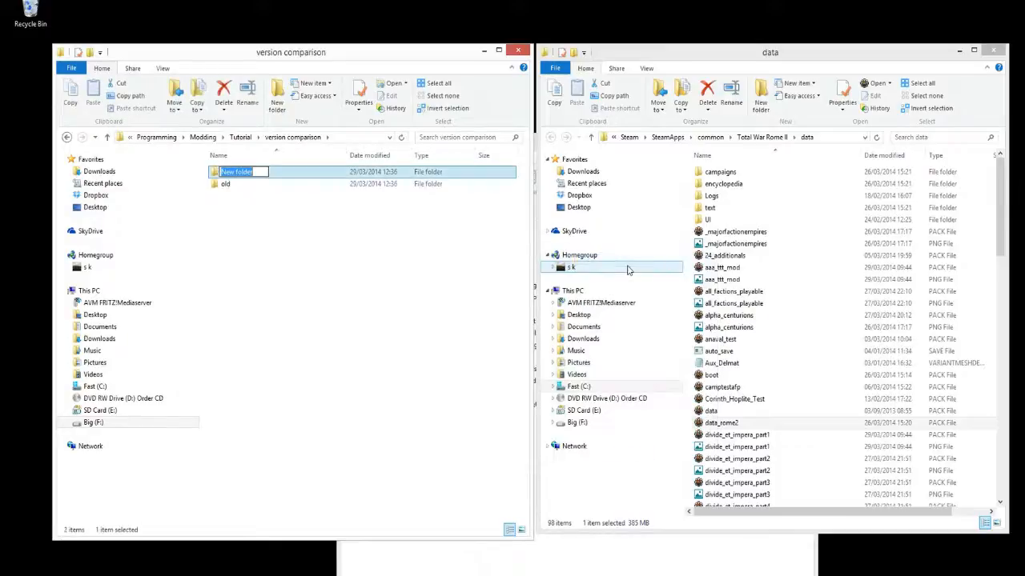
{"action": "type", "text": "new"}
{"action": "key", "text": "Return"}
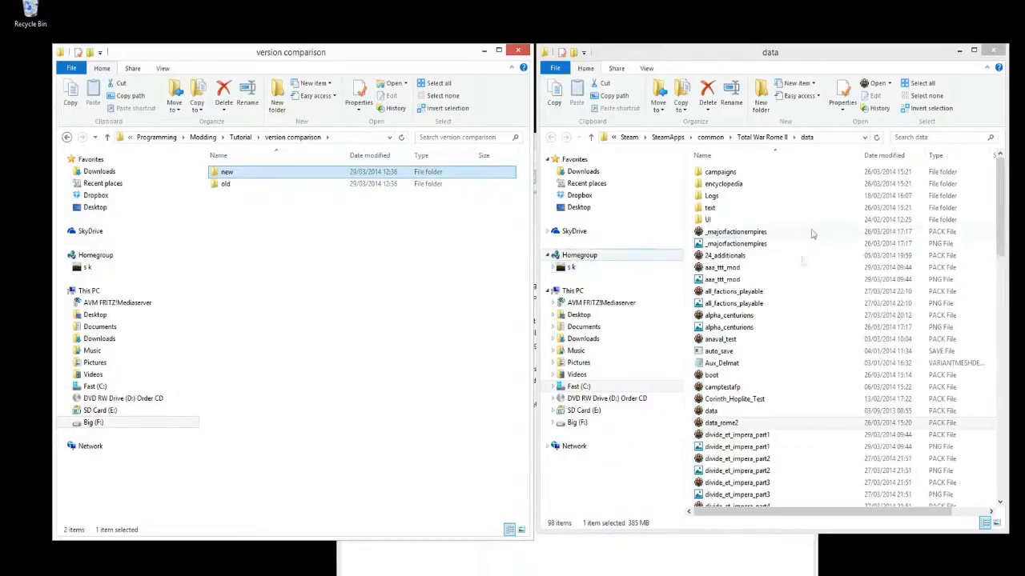
Switch to Pack File Manager, expand data_rome2.pack and start the Extract All as TSV command
{"action": "left_click", "coordinate": [542, 562]}
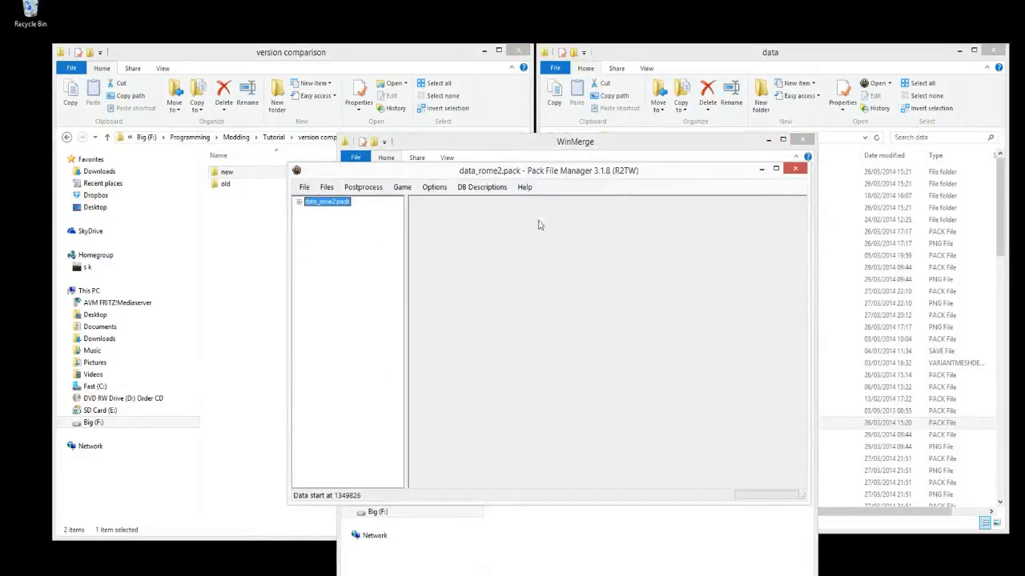
{"action": "left_click", "coordinate": [297, 203]}
{"action": "left_click", "coordinate": [326, 188]}
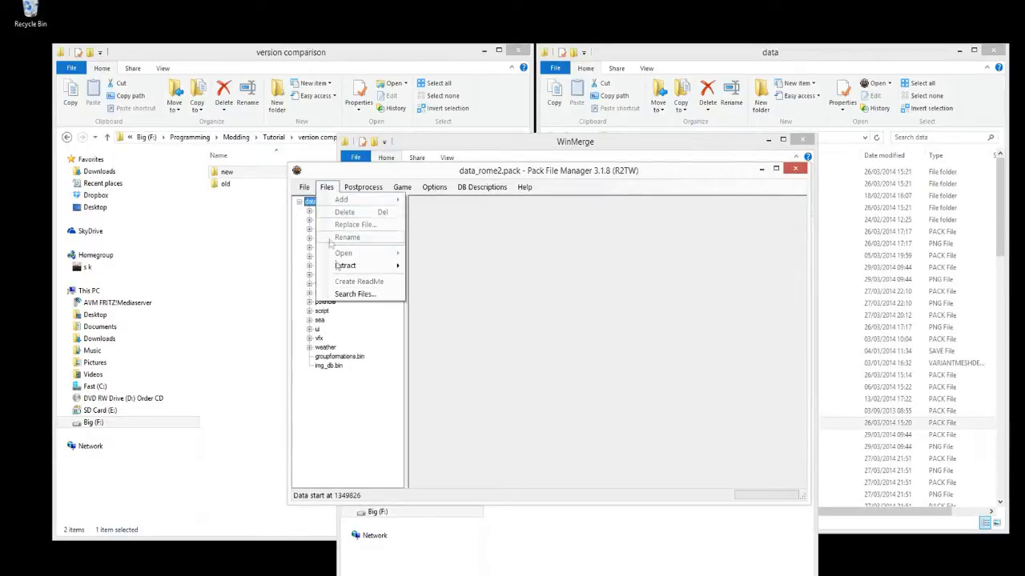
{"action": "mouse_move", "coordinate": [362, 265]}
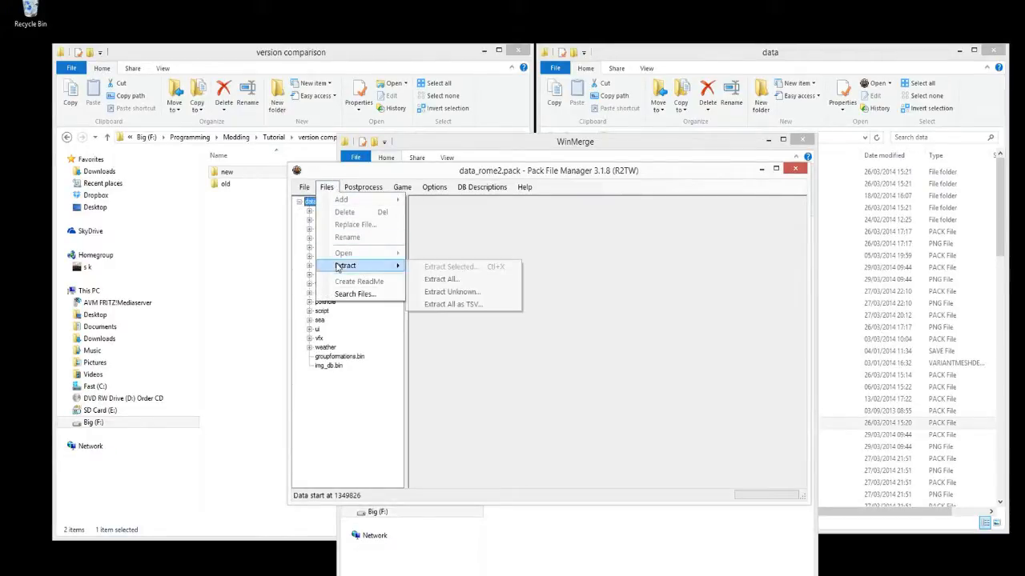
{"action": "left_click", "coordinate": [477, 309]}
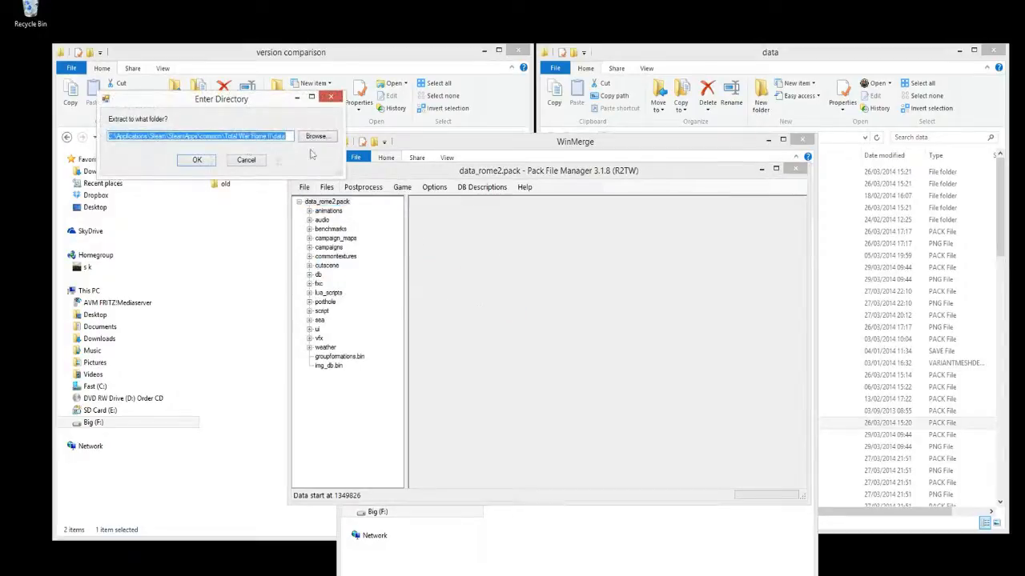
Choose F:\Programming\Modding\Tutorial\version comparison\new as the destination folder and run the TSV extraction
{"action": "left_click", "coordinate": [316, 136]}
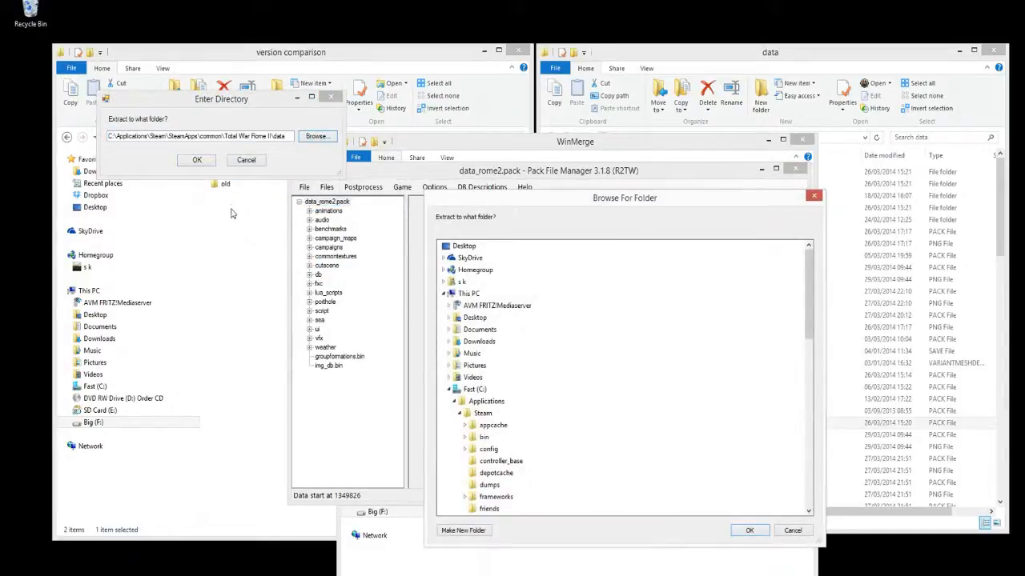
{"action": "left_click", "coordinate": [230, 213]}
{"action": "left_click", "coordinate": [636, 231]}
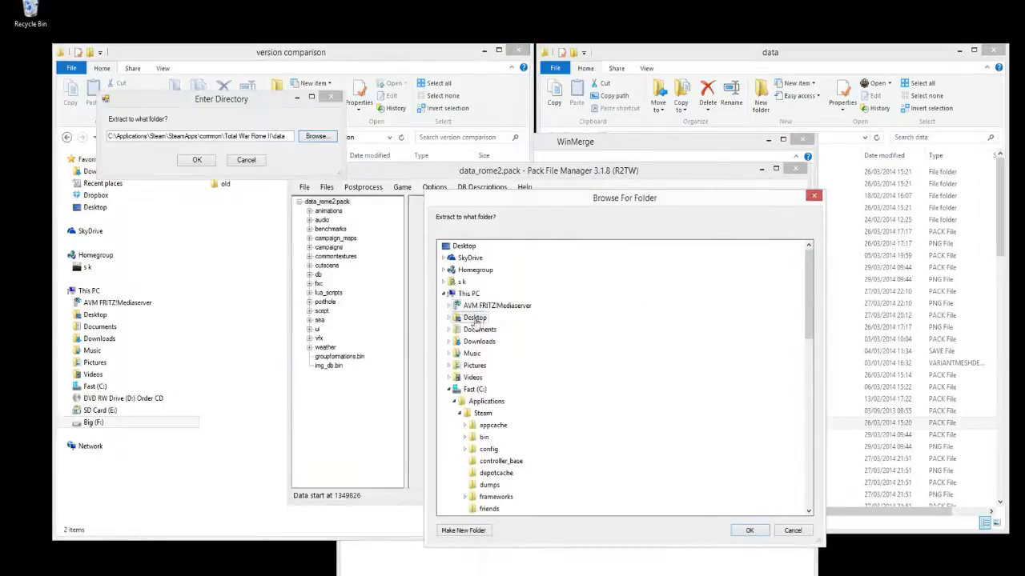
{"action": "left_click", "coordinate": [322, 143]}
{"action": "left_click", "coordinate": [450, 390]}
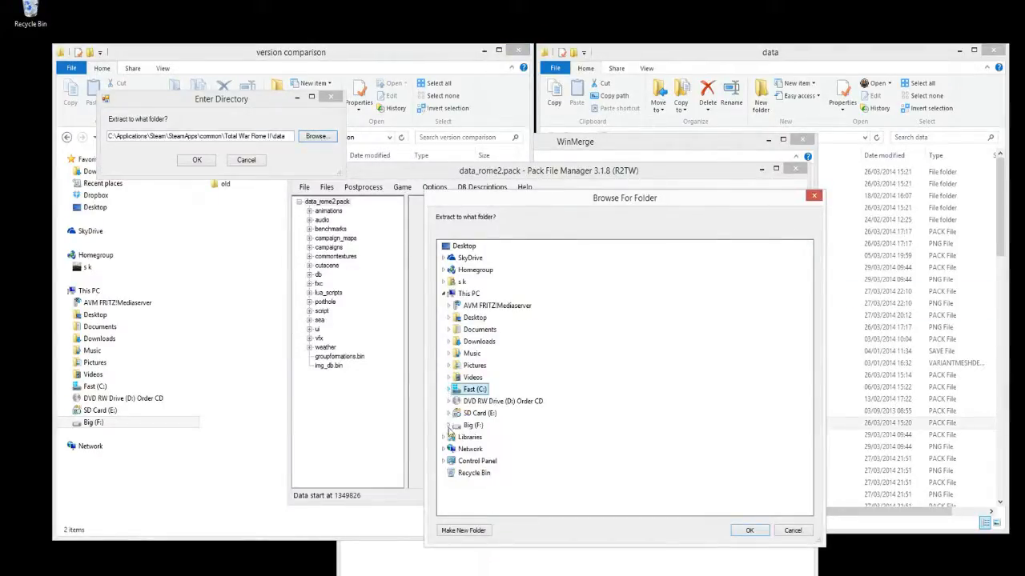
{"action": "left_click", "coordinate": [459, 427]}
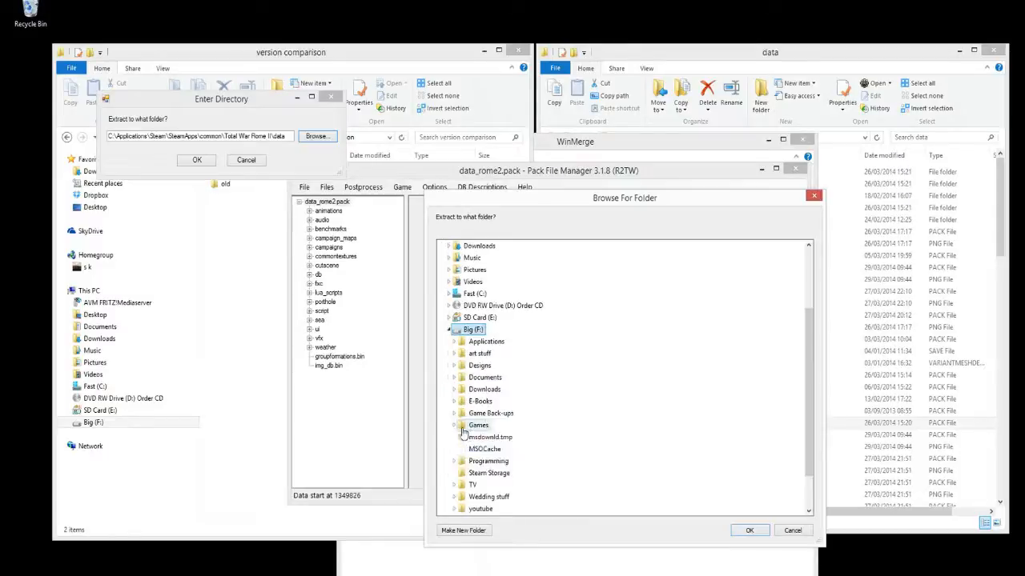
{"action": "left_click", "coordinate": [490, 463]}
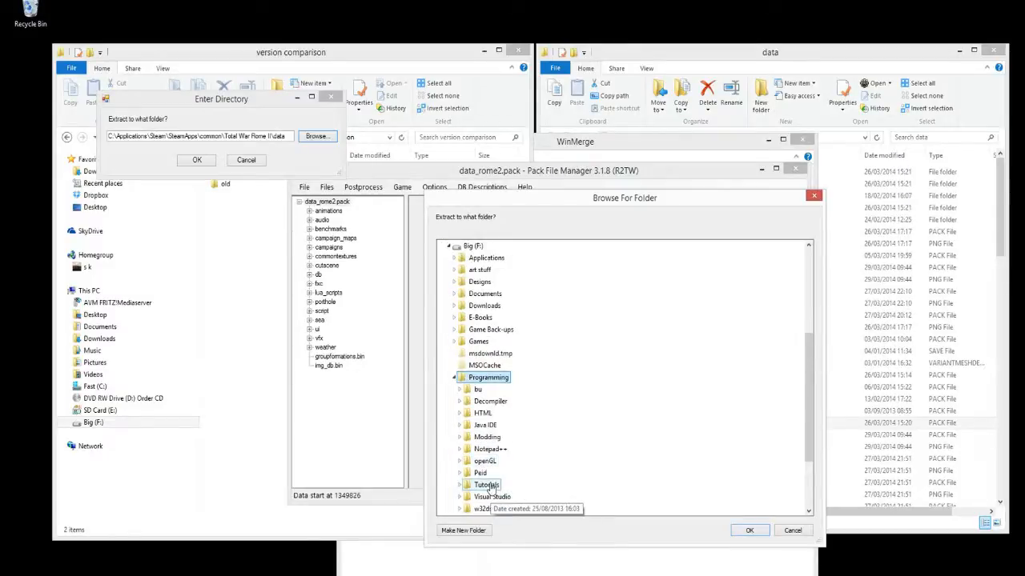
{"action": "left_click", "coordinate": [487, 438]}
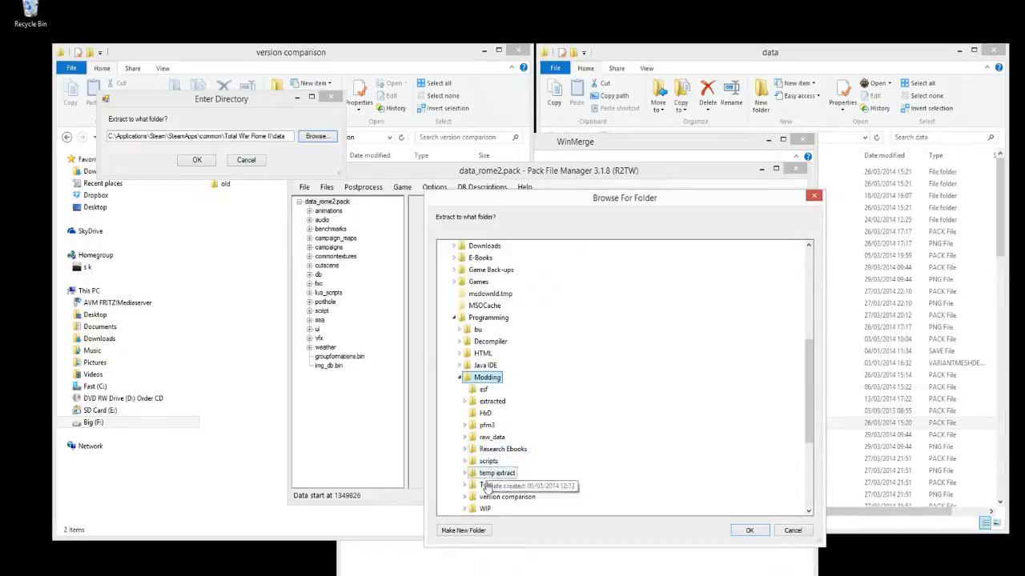
{"action": "left_click", "coordinate": [491, 485]}
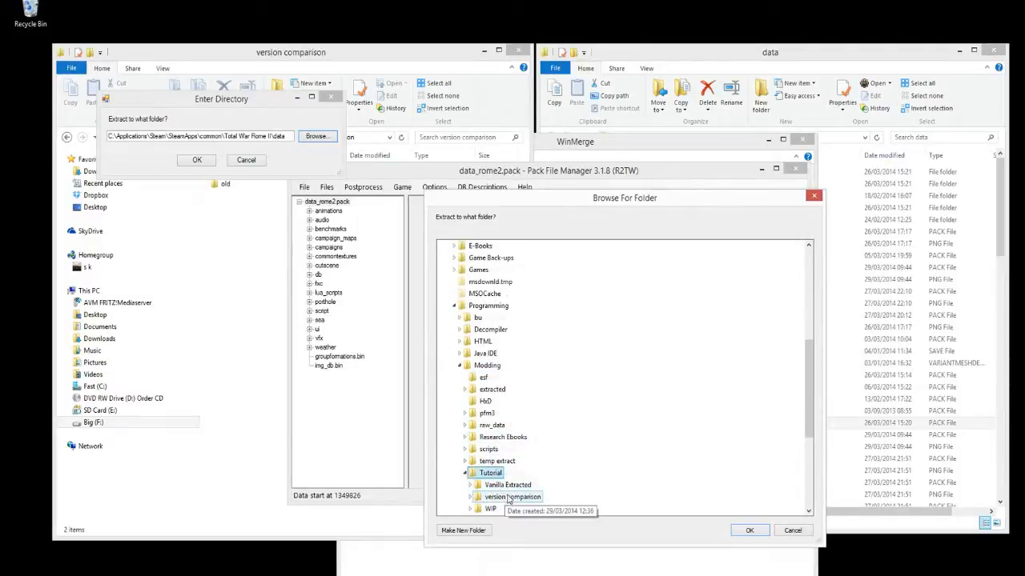
{"action": "left_click", "coordinate": [509, 497]}
{"action": "left_click", "coordinate": [496, 497]}
{"action": "left_click", "coordinate": [747, 531]}
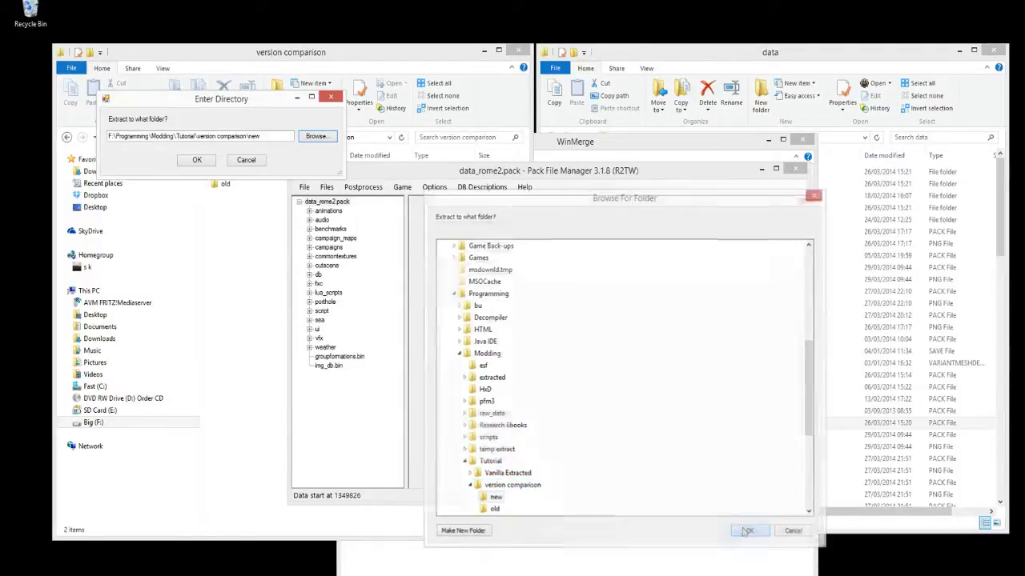
{"action": "left_click", "coordinate": [197, 161]}
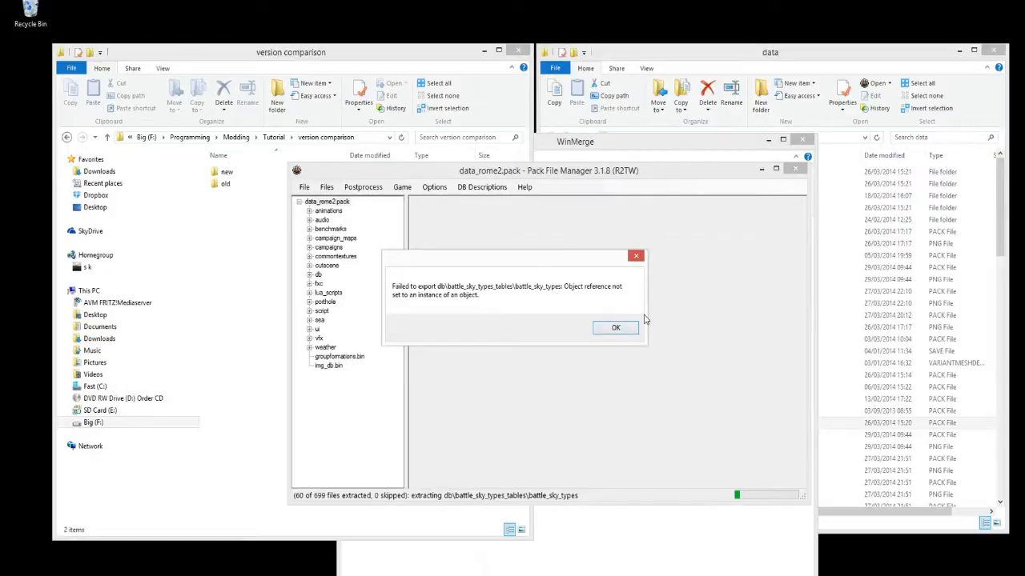
Dismiss each failed-export message so the TSV extraction of data_rome2.pack runs through to the last table
{"action": "left_click", "coordinate": [620, 333]}
{"action": "left_click", "coordinate": [613, 334]}
{"action": "left_click", "coordinate": [613, 333]}
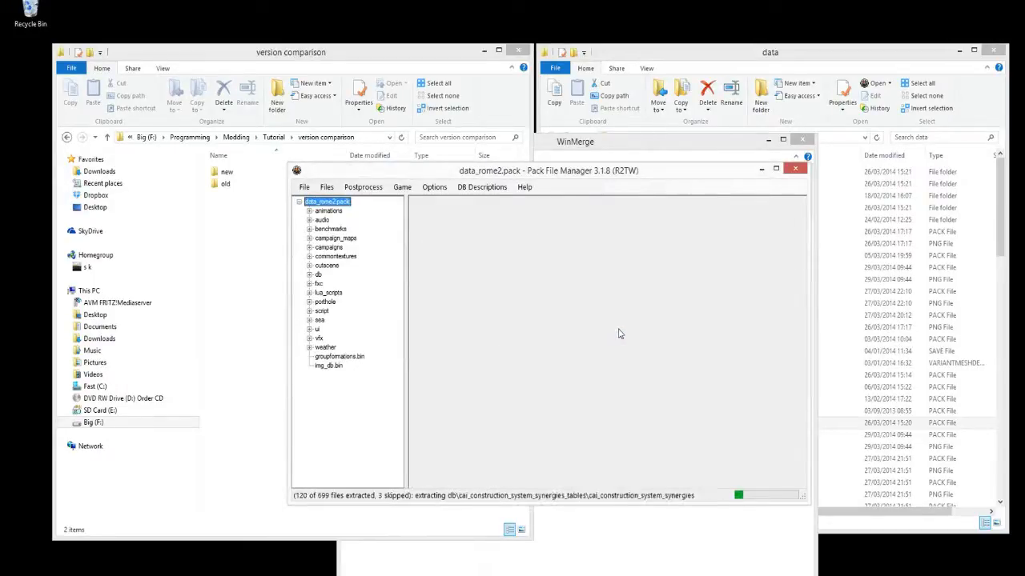
{"action": "left_click", "coordinate": [613, 334]}
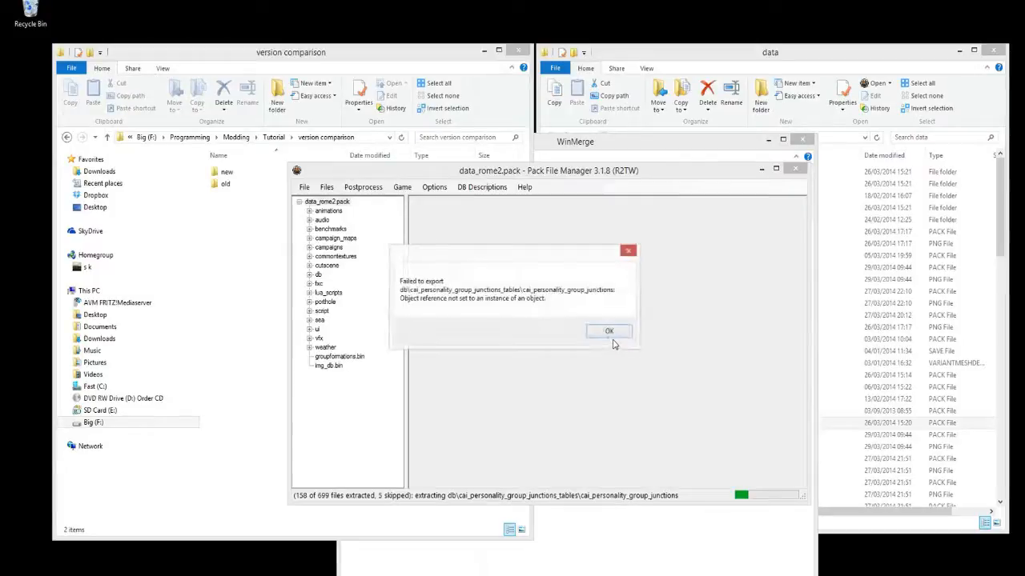
{"action": "left_click", "coordinate": [612, 335]}
{"action": "left_click", "coordinate": [612, 334]}
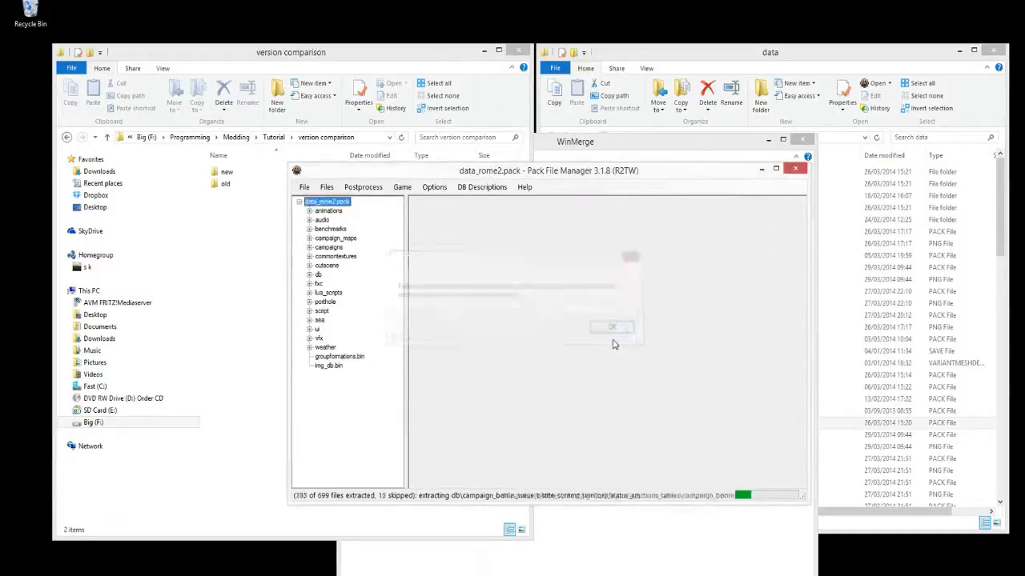
{"action": "left_click", "coordinate": [613, 335]}
{"action": "left_click", "coordinate": [612, 335]}
{"action": "left_click", "coordinate": [612, 335]}
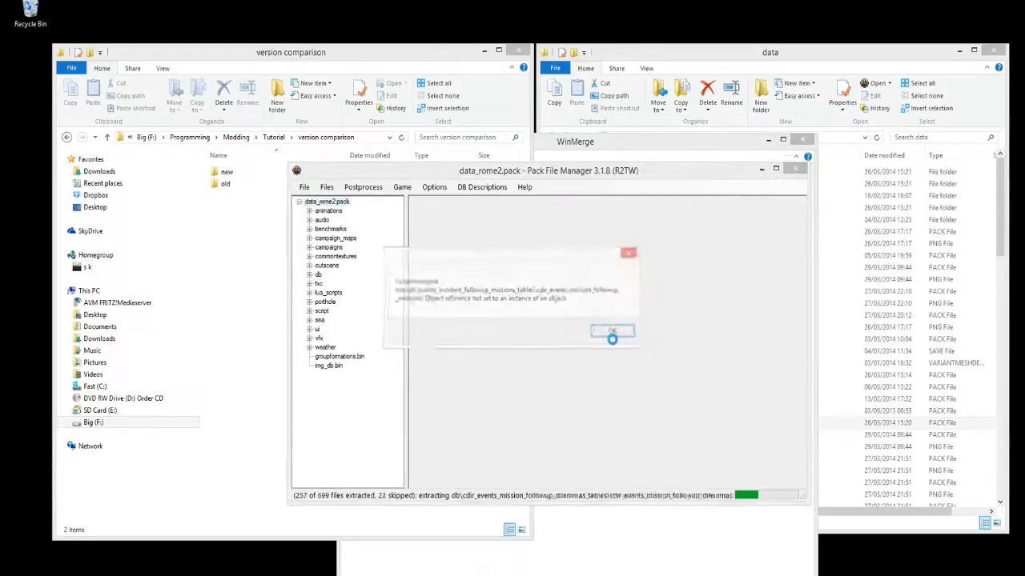
{"action": "left_click", "coordinate": [613, 334]}
{"action": "left_click", "coordinate": [614, 339]}
{"action": "left_click", "coordinate": [614, 339]}
{"action": "left_click", "coordinate": [614, 340]}
{"action": "left_click", "coordinate": [614, 339]}
{"action": "left_click", "coordinate": [614, 333]}
{"action": "left_click", "coordinate": [614, 333]}
{"action": "left_click", "coordinate": [614, 333]}
{"action": "left_click", "coordinate": [613, 333]}
{"action": "left_click", "coordinate": [614, 333]}
{"action": "left_click", "coordinate": [613, 333]}
{"action": "left_click", "coordinate": [614, 333]}
{"action": "left_click", "coordinate": [613, 333]}
{"action": "left_click", "coordinate": [613, 340]}
{"action": "left_click", "coordinate": [614, 340]}
{"action": "left_click", "coordinate": [613, 340]}
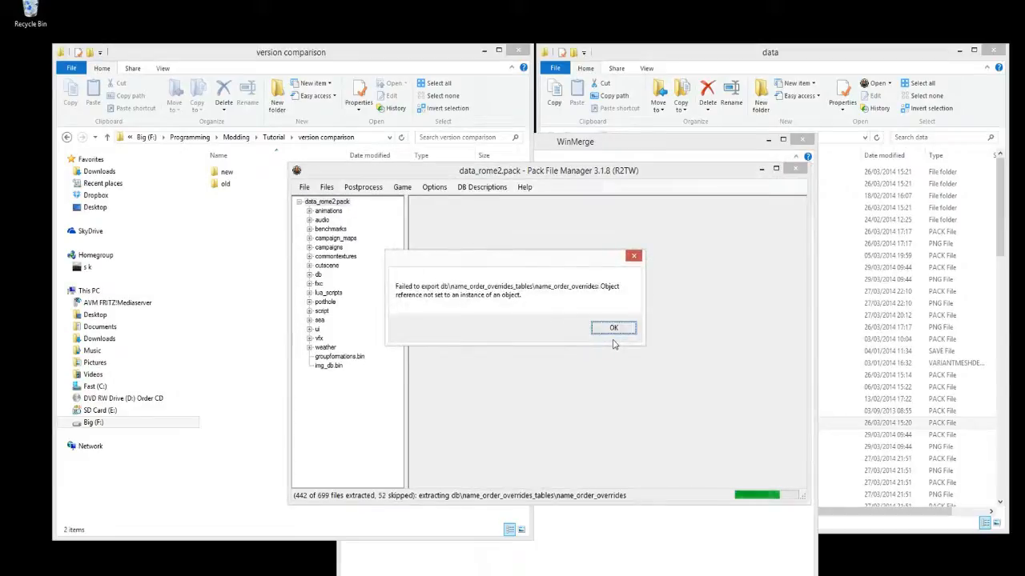
{"action": "left_click", "coordinate": [614, 341]}
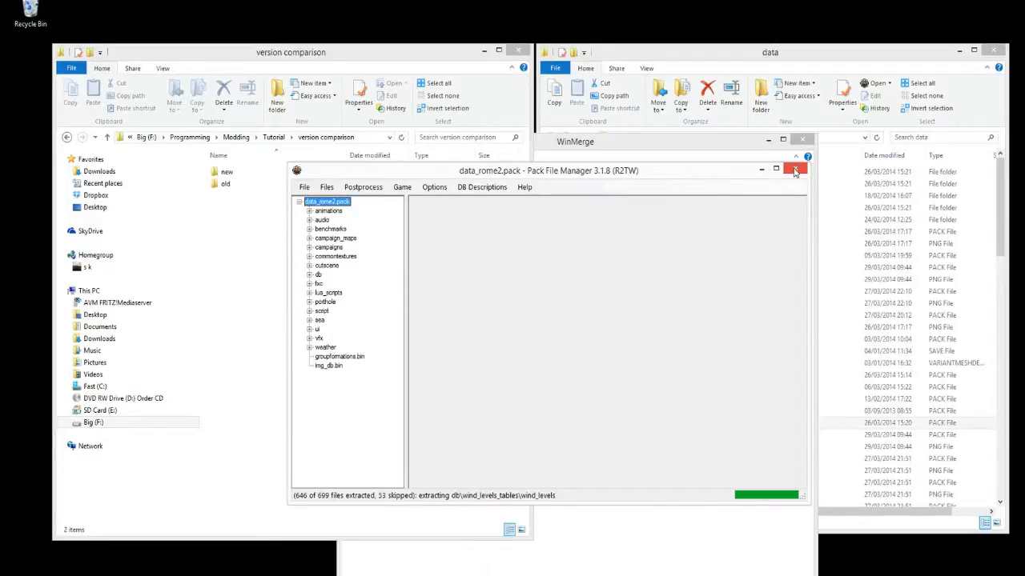
Go to the WIP folder under Modding in File Explorer and open the older pack data_rome2p11 in Pack File Manager
{"action": "left_click_drag", "start_coordinate": [675, 172], "coordinate": [818, 239]}
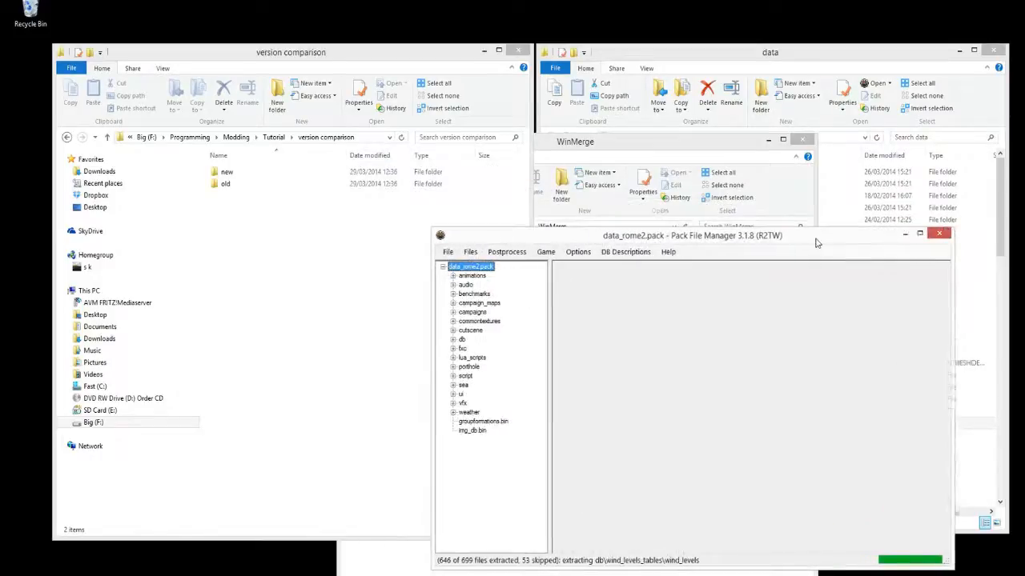
{"action": "left_click", "coordinate": [273, 137]}
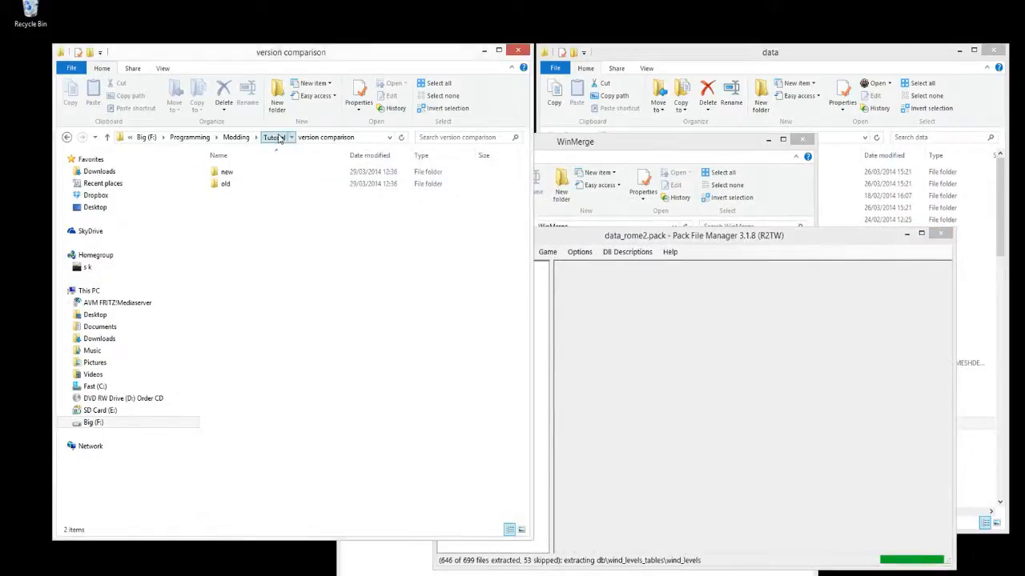
{"action": "left_click", "coordinate": [271, 137]}
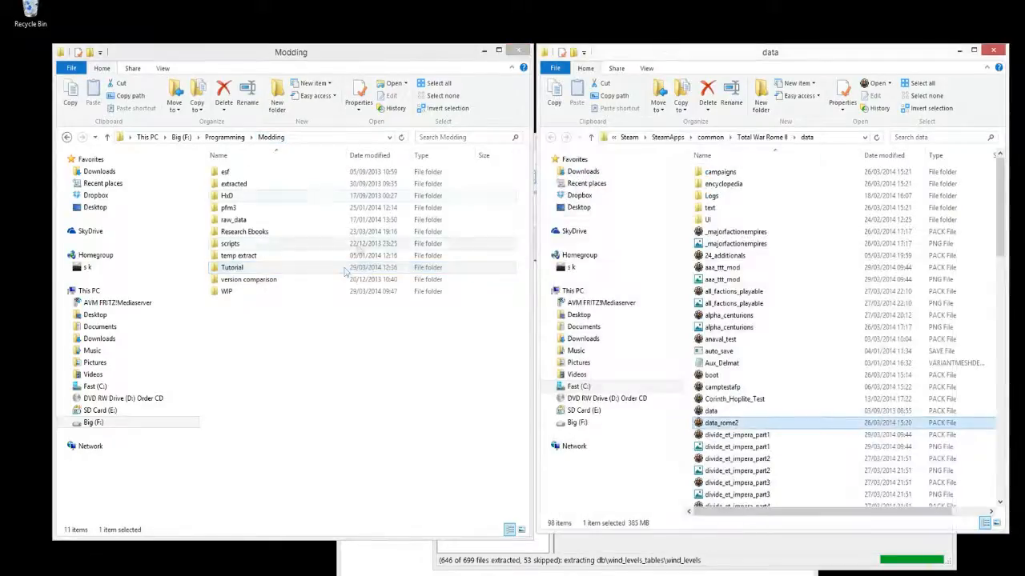
{"action": "left_click", "coordinate": [306, 320]}
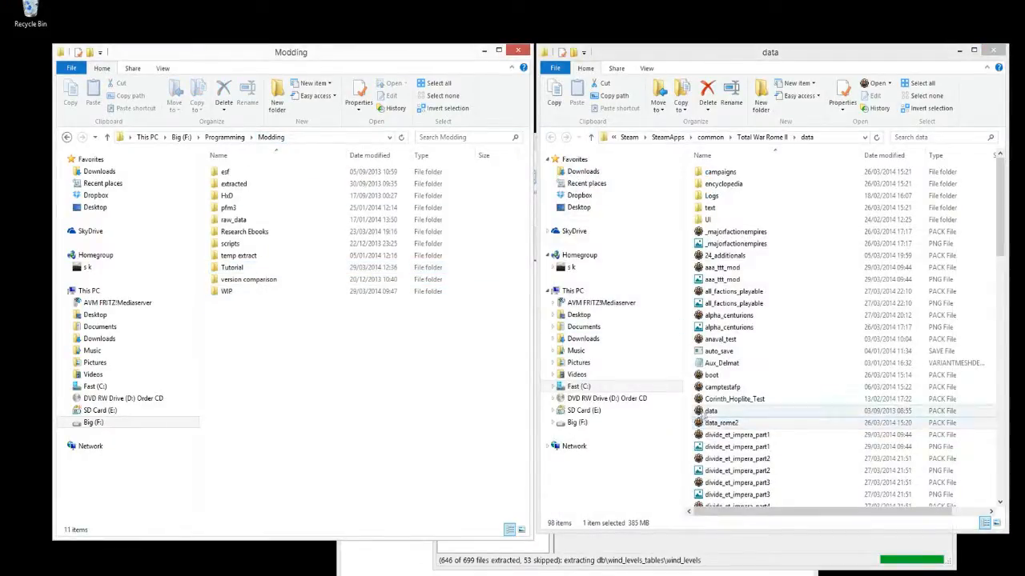
{"action": "left_click", "coordinate": [262, 294]}
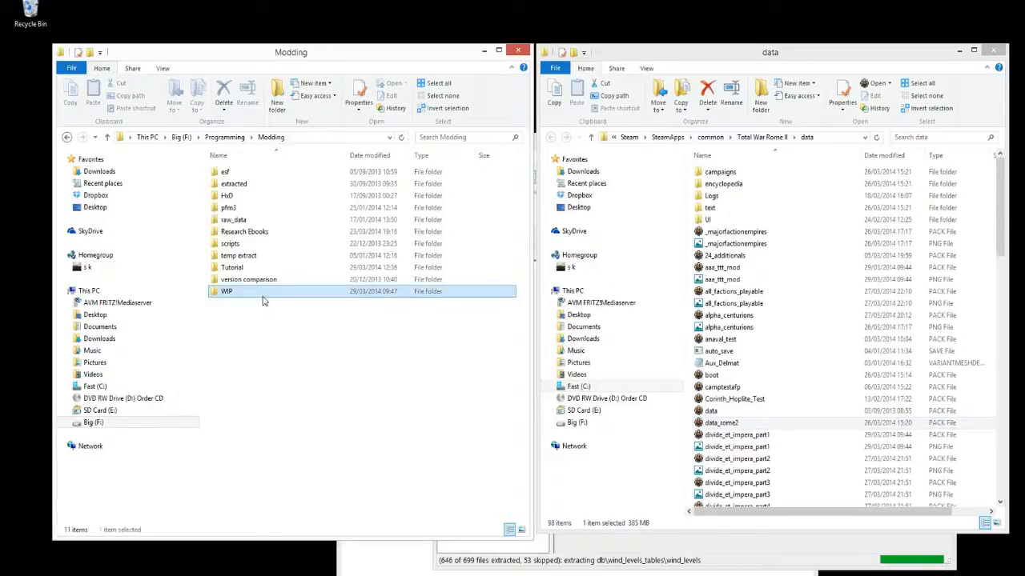
{"action": "double_click", "coordinate": [263, 295]}
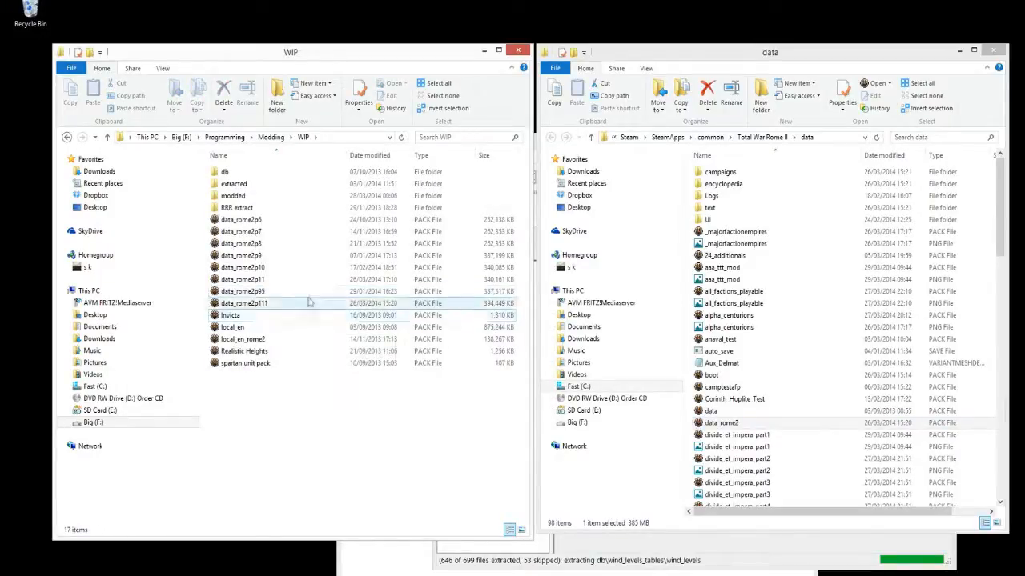
{"action": "left_click", "coordinate": [270, 282]}
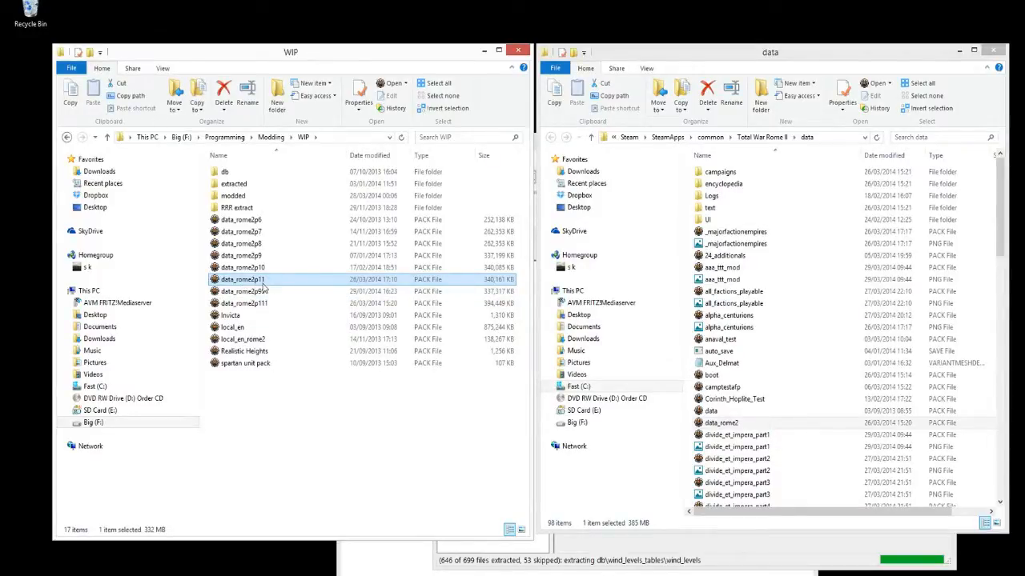
{"action": "left_click", "coordinate": [264, 291], "text": "shift"}
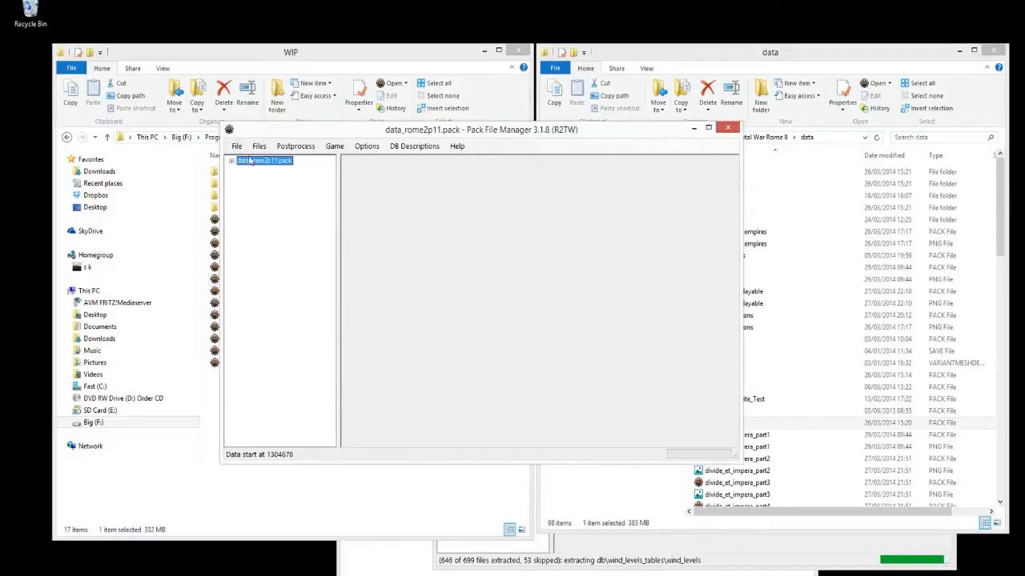
Extract all of data_rome2p11.pack as TSV into the Tutorial\version comparison\old folder
{"action": "left_click", "coordinate": [259, 145]}
{"action": "mouse_move", "coordinate": [296, 229]}
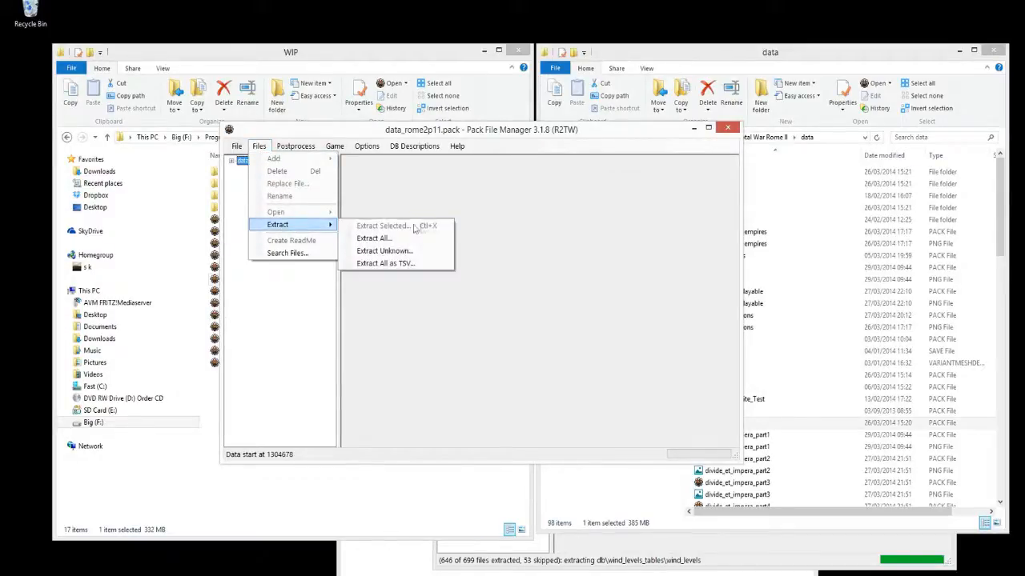
{"action": "left_click", "coordinate": [388, 264]}
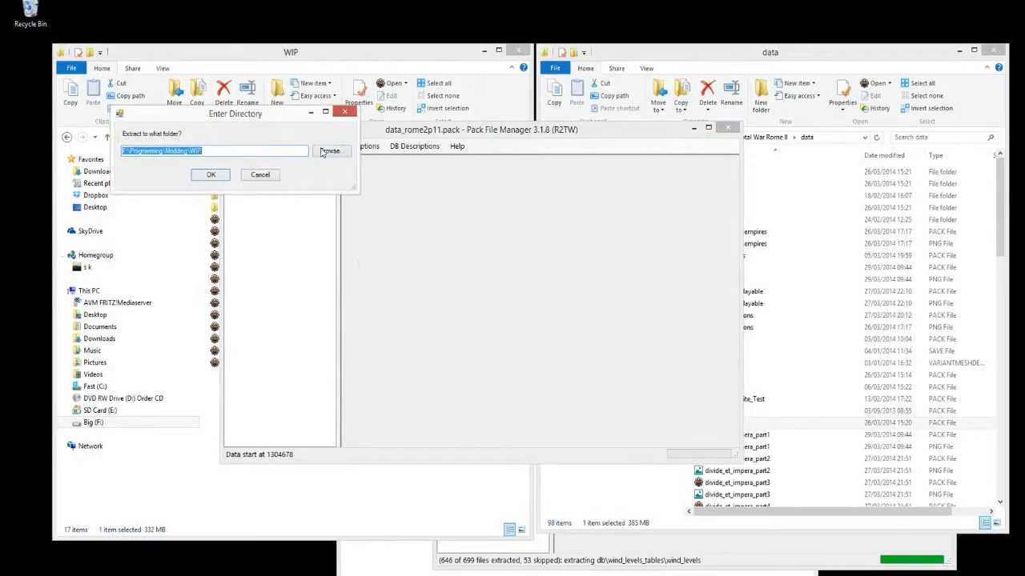
{"action": "left_click", "coordinate": [342, 152]}
{"action": "left_click_drag", "start_coordinate": [810, 299], "coordinate": [806, 430]}
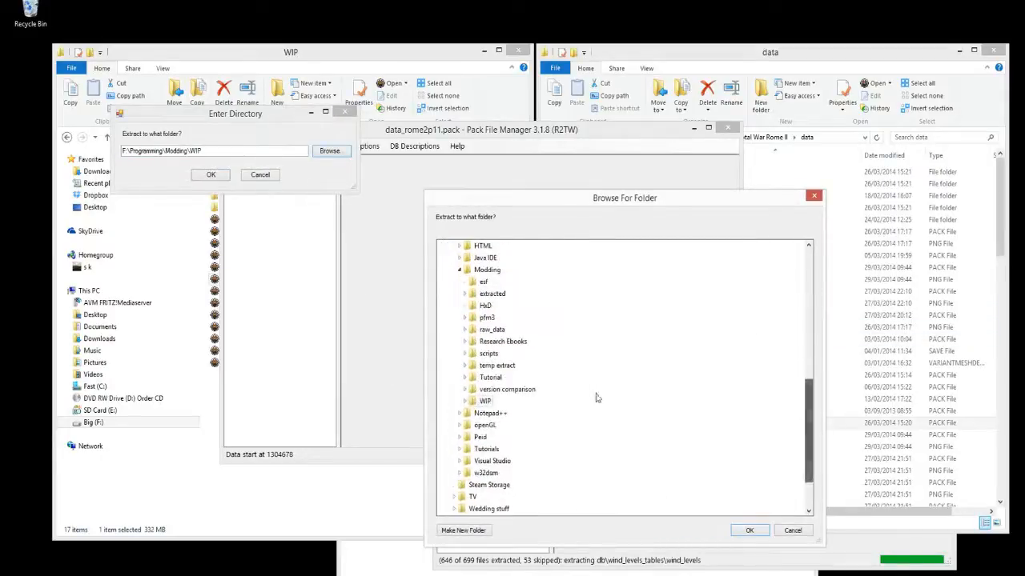
{"action": "left_click", "coordinate": [490, 377]}
{"action": "left_click", "coordinate": [505, 401]}
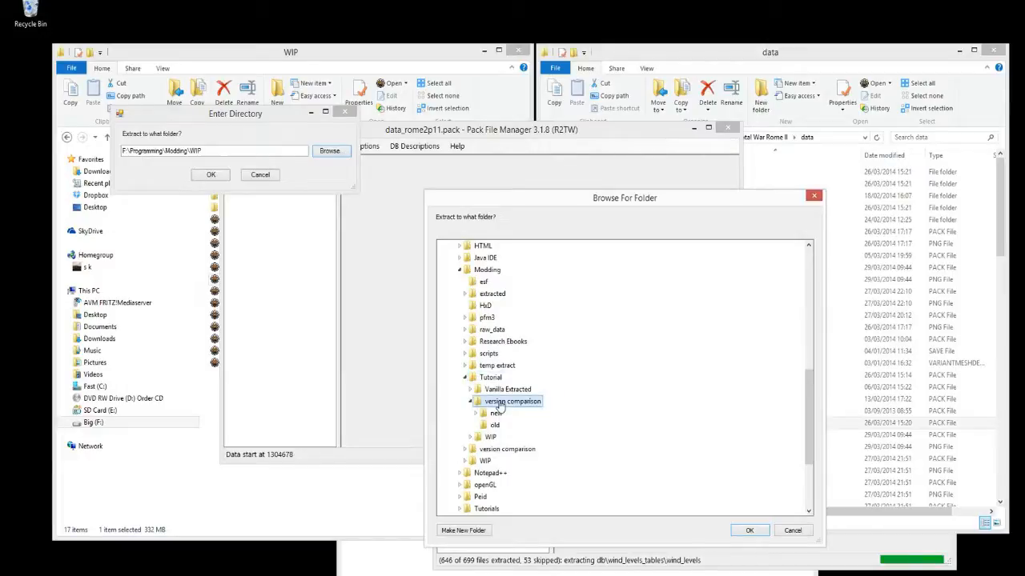
{"action": "left_click", "coordinate": [494, 425]}
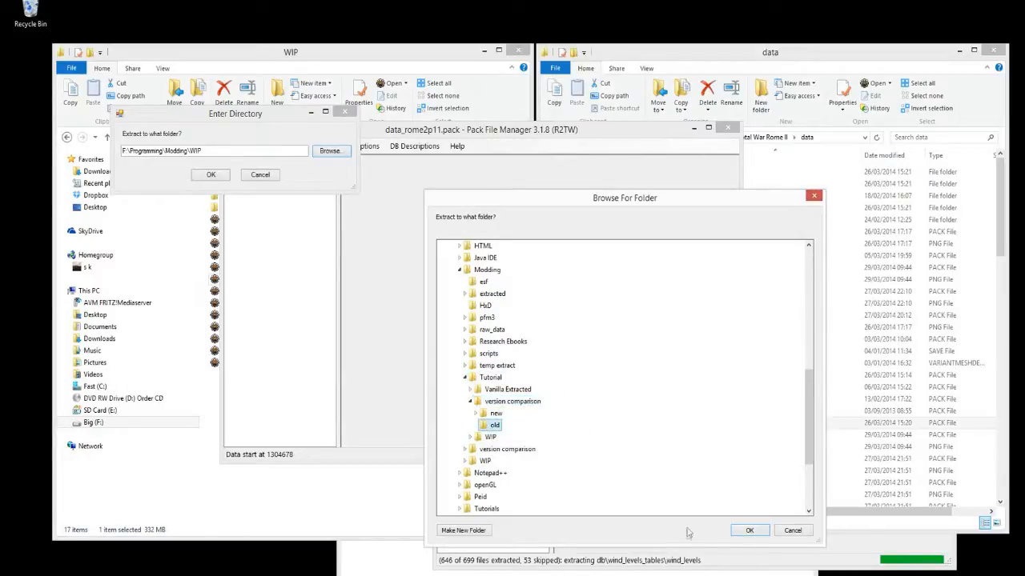
{"action": "left_click", "coordinate": [749, 531]}
{"action": "left_click", "coordinate": [211, 175]}
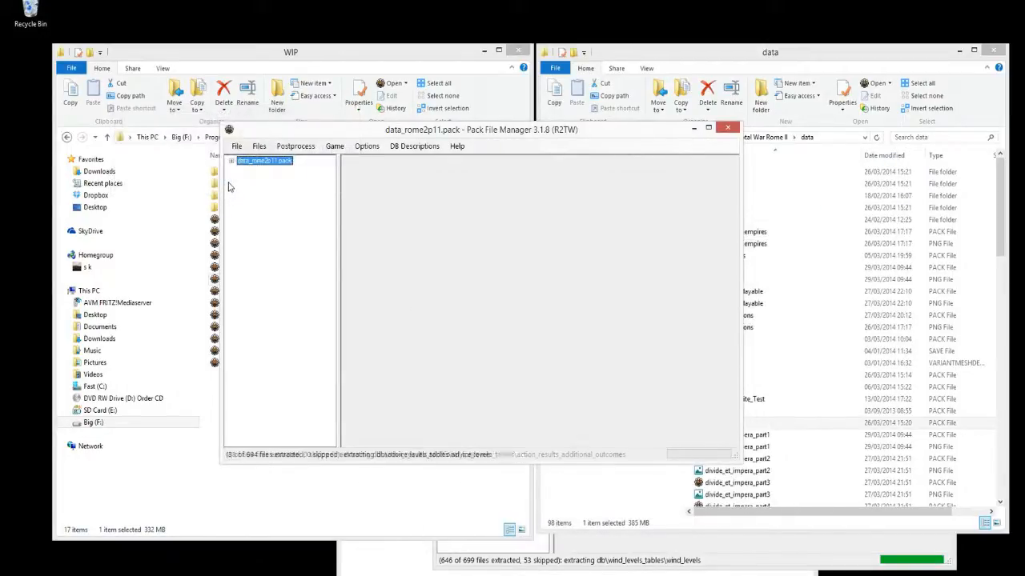
Dismiss each failed-export message until the TSV extraction of data_rome2p11.pack has run through
{"action": "left_click", "coordinate": [611, 331]}
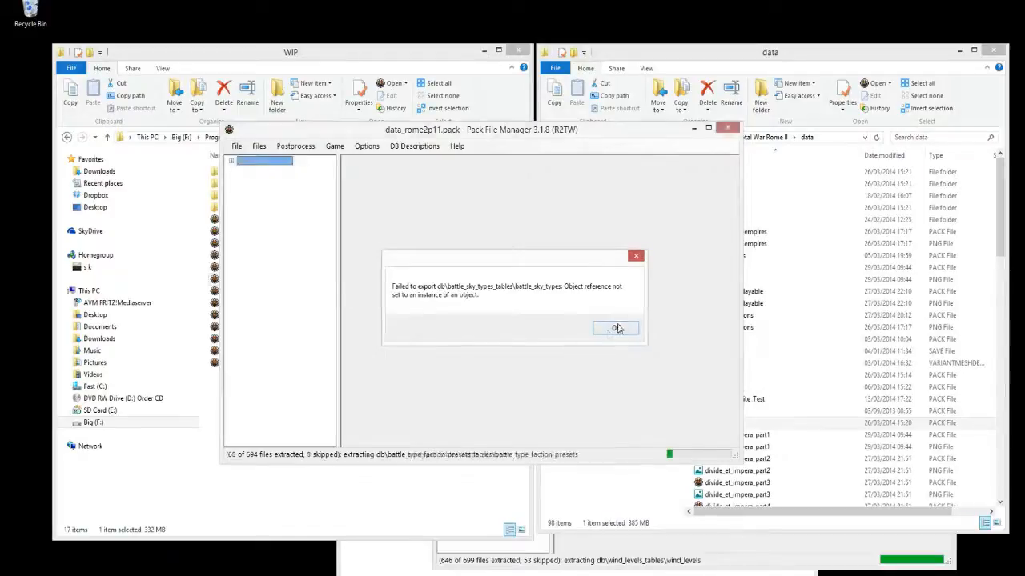
{"action": "left_click", "coordinate": [611, 331]}
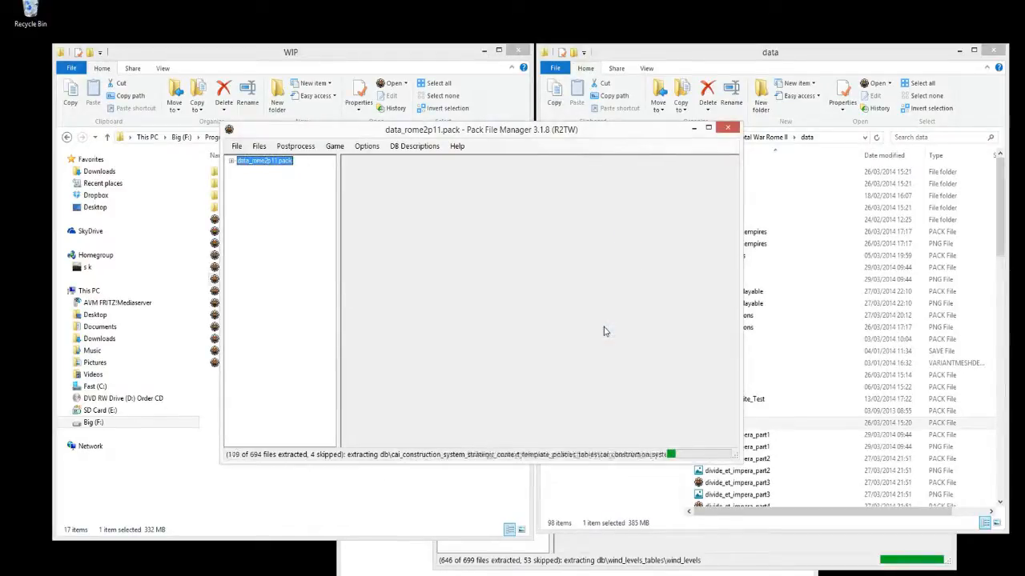
{"action": "left_click", "coordinate": [606, 331]}
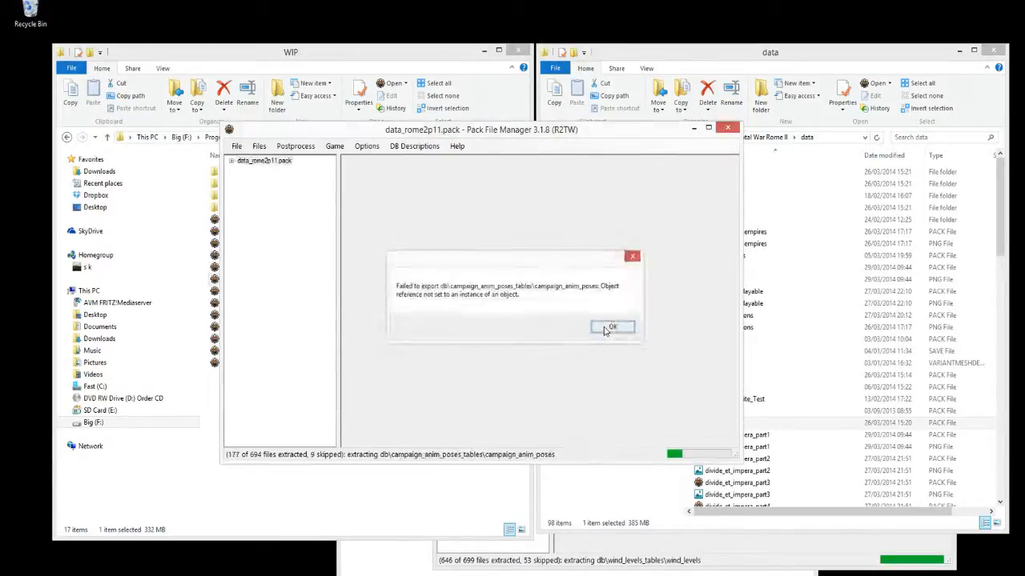
{"action": "left_click", "coordinate": [606, 331]}
{"action": "left_click", "coordinate": [606, 330]}
{"action": "left_click", "coordinate": [606, 330]}
{"action": "left_click", "coordinate": [606, 330]}
{"action": "left_click", "coordinate": [606, 331]}
{"action": "left_click", "coordinate": [606, 331]}
{"action": "left_click", "coordinate": [606, 330]}
{"action": "left_click", "coordinate": [606, 331]}
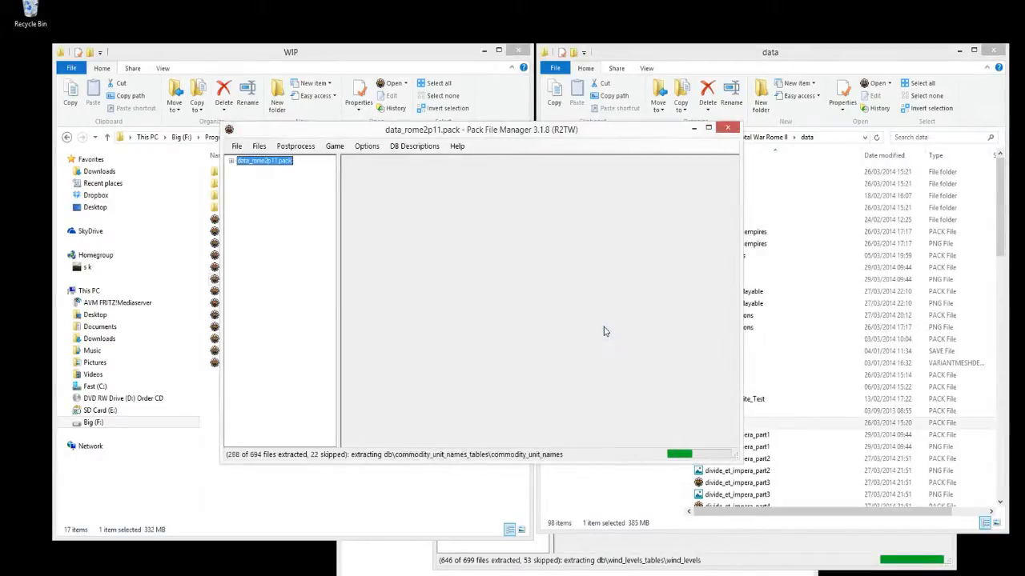
{"action": "left_click", "coordinate": [606, 330]}
{"action": "left_click", "coordinate": [606, 330]}
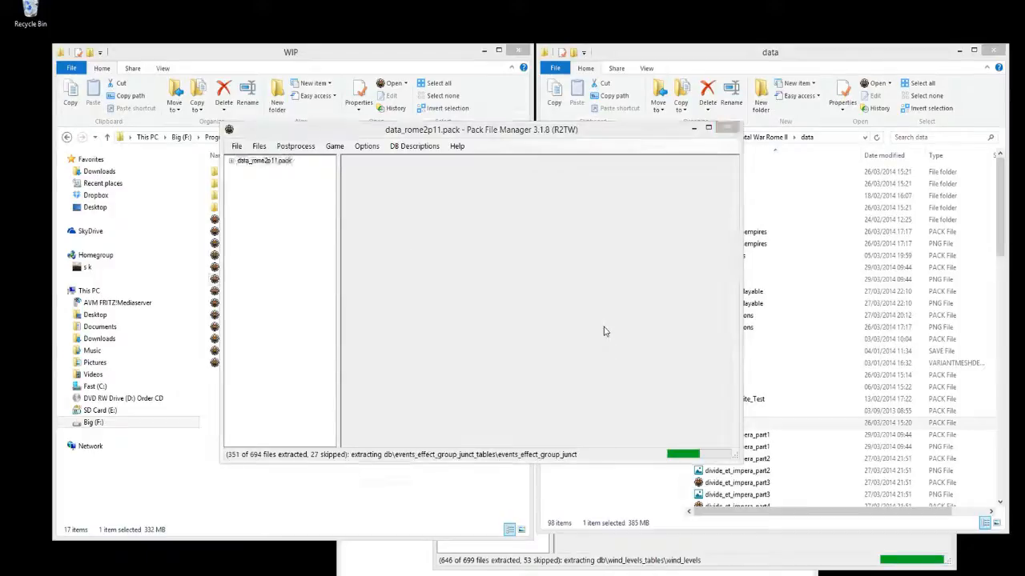
{"action": "left_click", "coordinate": [612, 328]}
{"action": "left_click", "coordinate": [612, 328]}
{"action": "left_click", "coordinate": [612, 329]}
{"action": "left_click", "coordinate": [611, 328]}
{"action": "left_click", "coordinate": [611, 329]}
{"action": "left_click", "coordinate": [611, 329]}
{"action": "left_click", "coordinate": [611, 328]}
{"action": "left_click", "coordinate": [612, 328]}
{"action": "left_click", "coordinate": [612, 328]}
{"action": "left_click", "coordinate": [610, 328]}
{"action": "left_click", "coordinate": [611, 329]}
{"action": "left_click", "coordinate": [610, 328]}
{"action": "left_click", "coordinate": [610, 329]}
{"action": "left_click", "coordinate": [607, 329]}
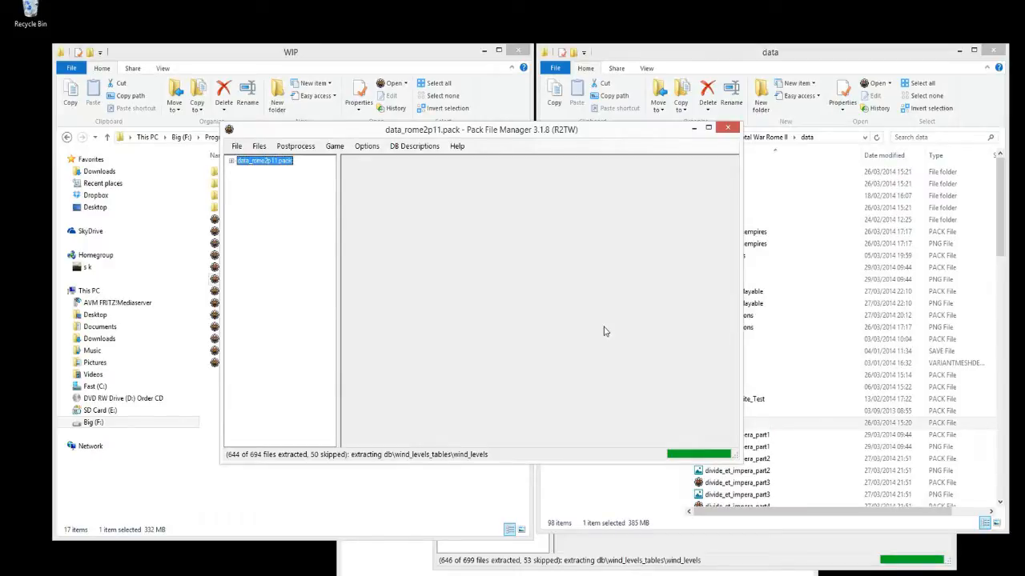
Move the data_rome2p11.pack window aside, switch to the WinMerge folder and launch WinMergeU
{"action": "left_click_drag", "start_coordinate": [551, 144], "coordinate": [421, 221]}
{"action": "left_click", "coordinate": [355, 55]}
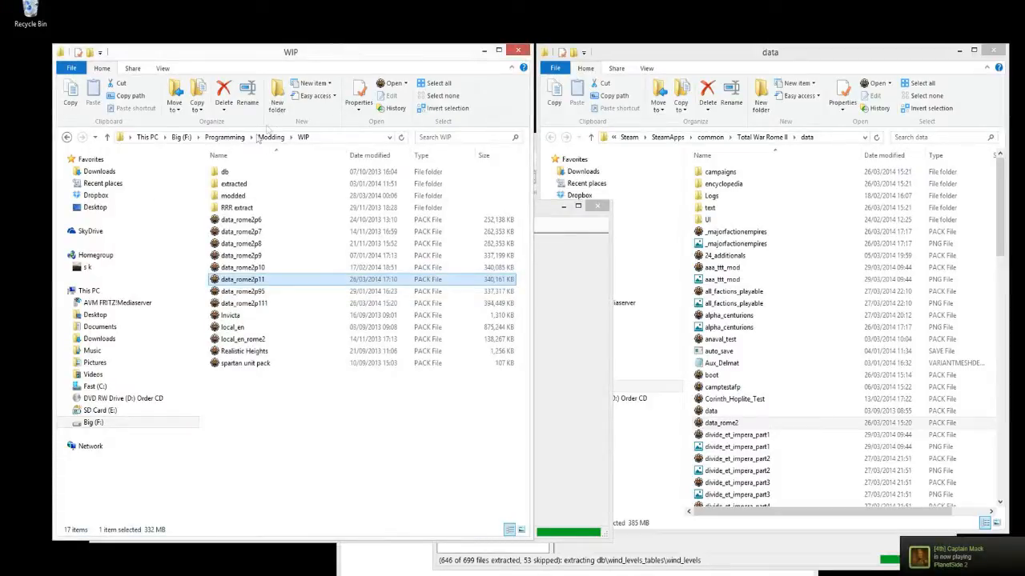
{"action": "left_click", "coordinate": [606, 437]}
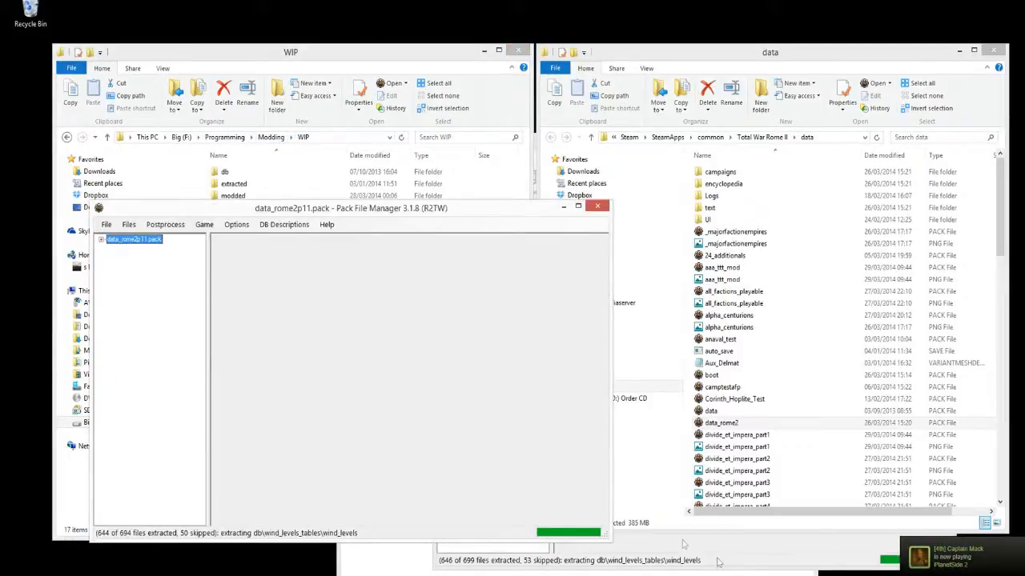
{"action": "left_click", "coordinate": [379, 58]}
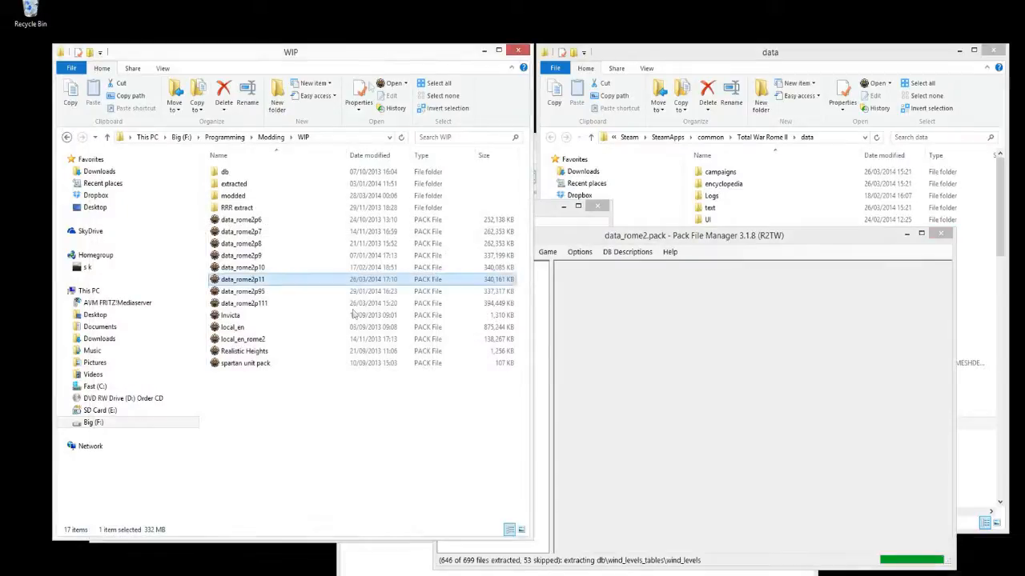
{"action": "left_click", "coordinate": [101, 566]}
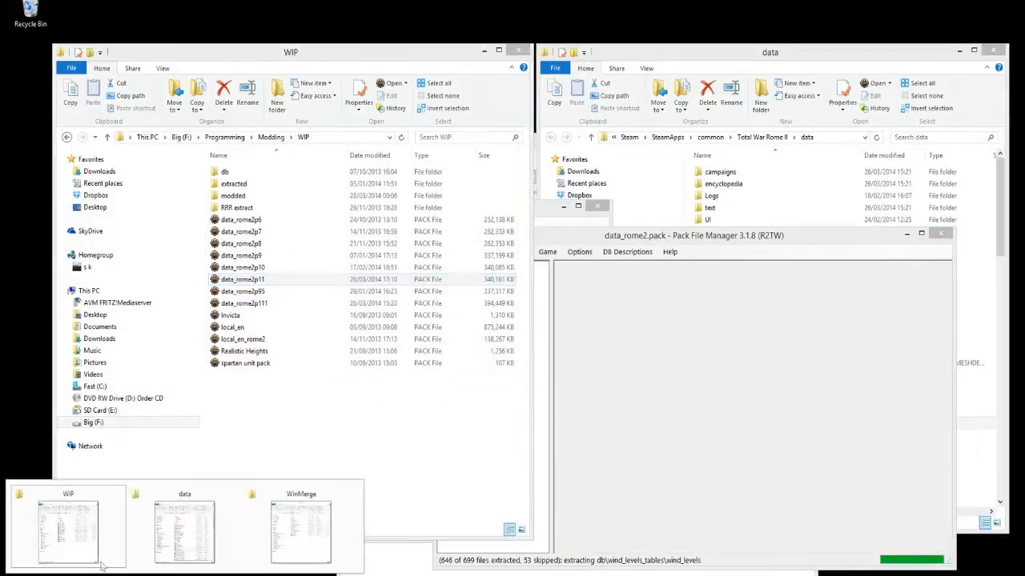
{"action": "left_click", "coordinate": [337, 529]}
{"action": "left_click", "coordinate": [607, 408]}
{"action": "double_click", "coordinate": [607, 410]}
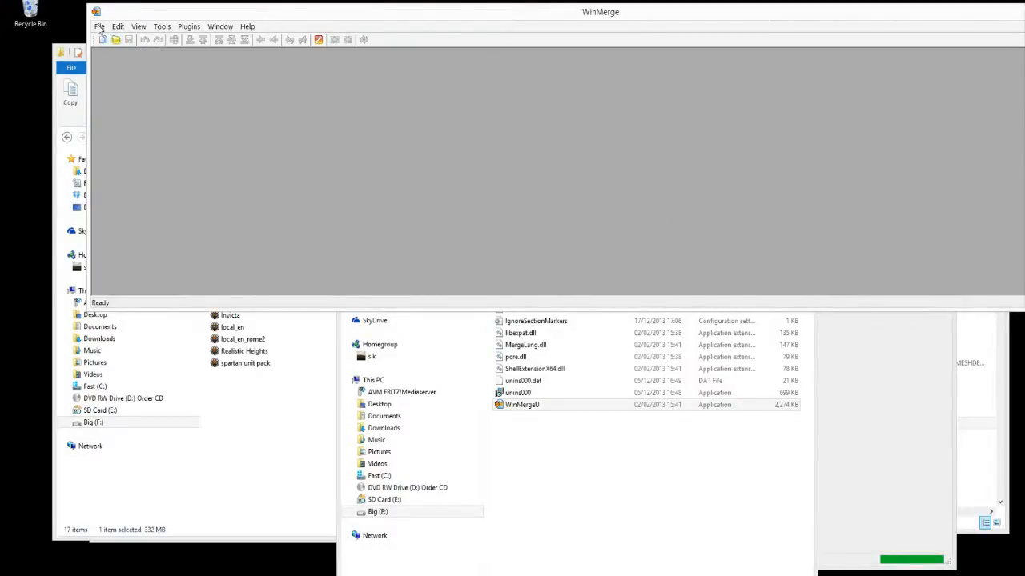
Start a new file or folder comparison by opening WinMerge's Select Files or Folders dialog
{"action": "left_click", "coordinate": [99, 27]}
{"action": "key", "text": "Right"}
{"action": "key", "text": "Right"}
{"action": "key", "text": "Right"}
{"action": "key", "text": "Left"}
{"action": "key", "text": "Left"}
{"action": "key", "text": "Left"}
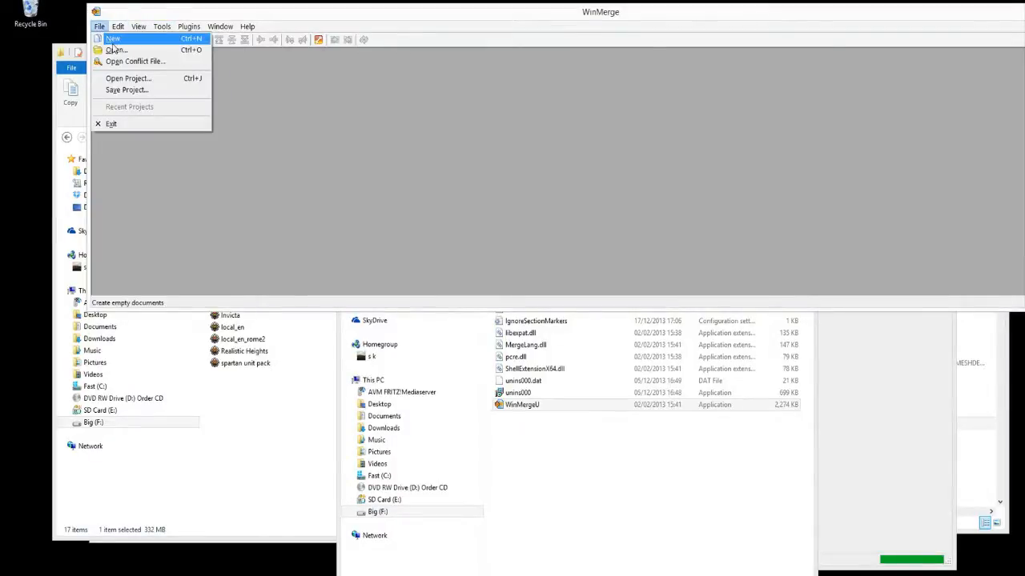
{"action": "left_click", "coordinate": [114, 51]}
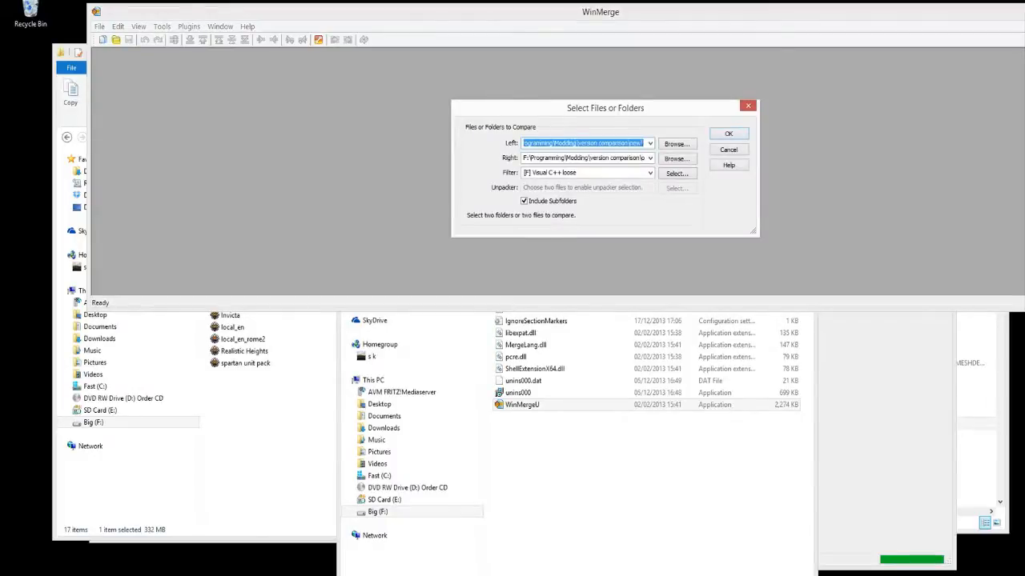
Browse for the left comparison folder, going to Modding\Tutorial\version comparison
{"action": "left_click", "coordinate": [677, 144]}
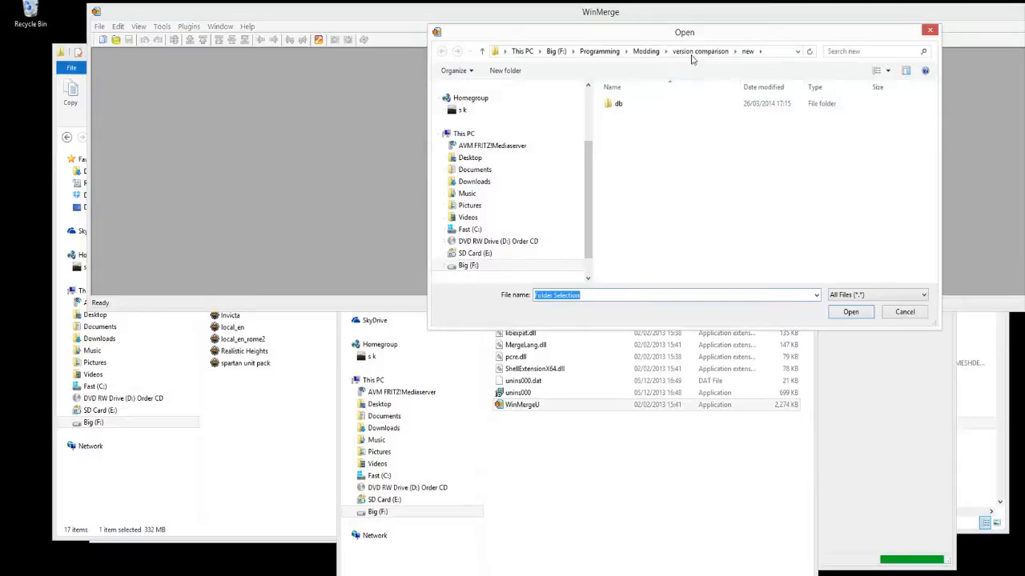
{"action": "left_click", "coordinate": [647, 53]}
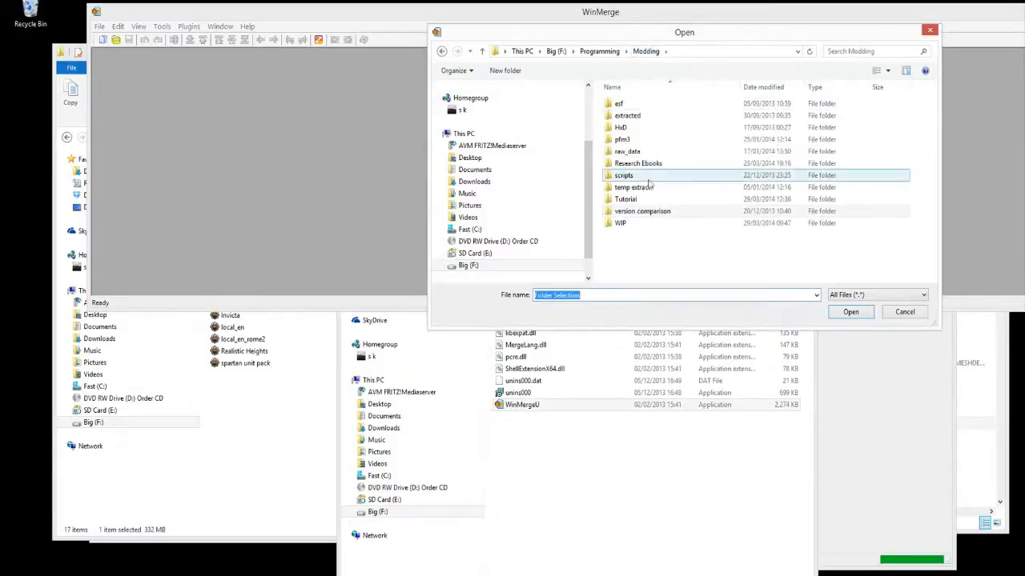
{"action": "left_click", "coordinate": [635, 203]}
{"action": "double_click", "coordinate": [636, 203]}
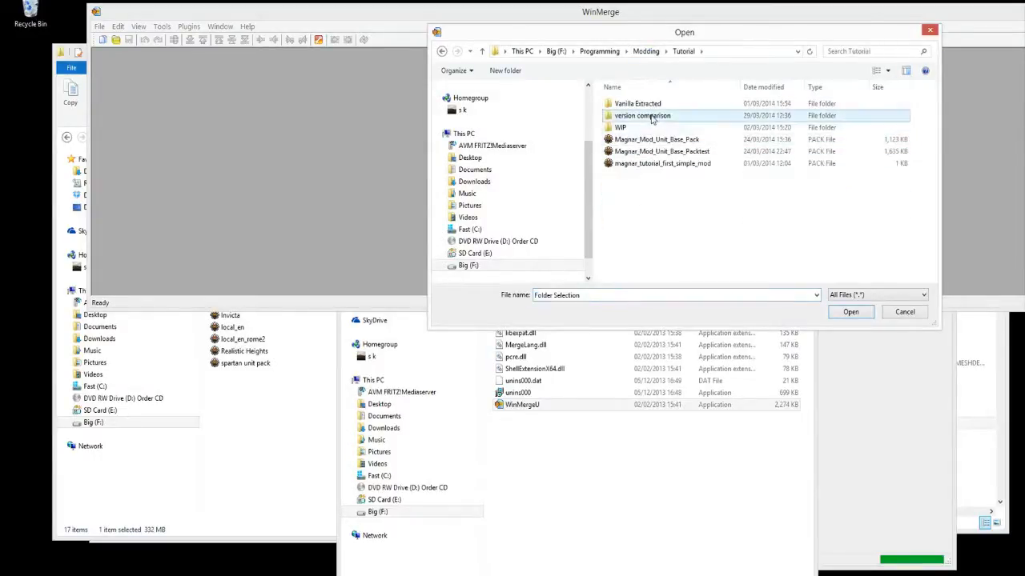
{"action": "double_click", "coordinate": [650, 116]}
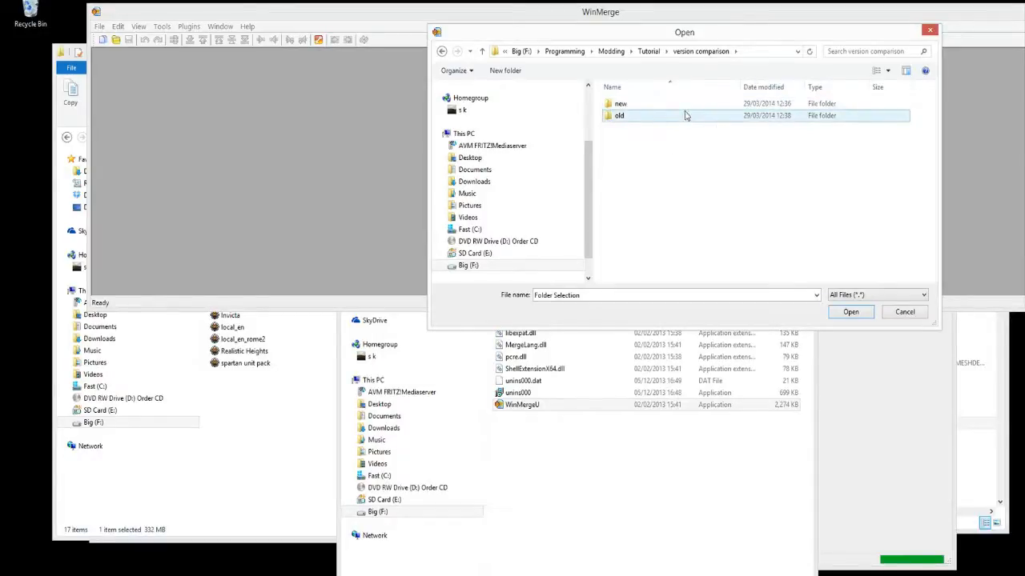
{"action": "double_click", "coordinate": [672, 106]}
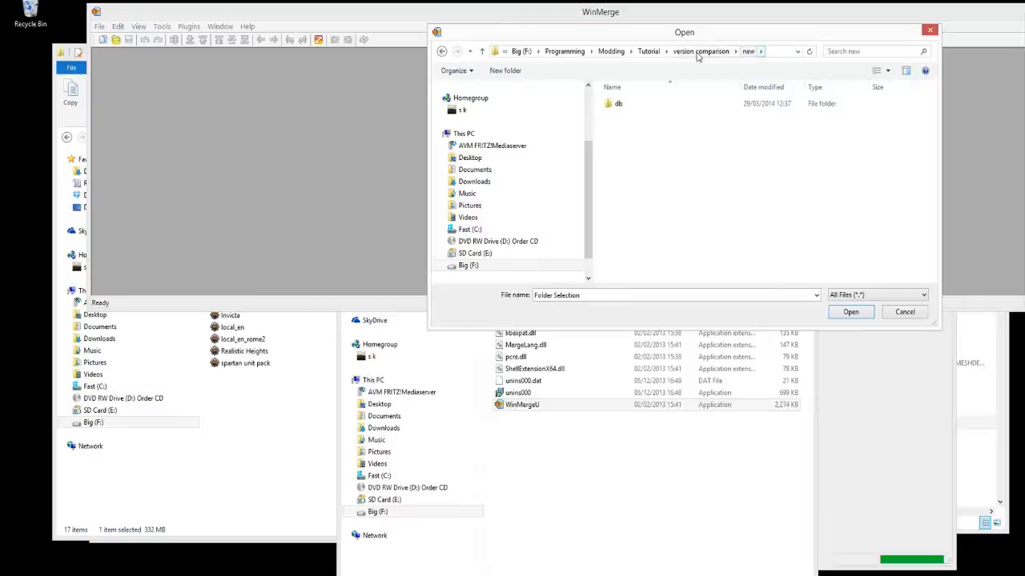
{"action": "left_click", "coordinate": [703, 51]}
{"action": "left_click", "coordinate": [621, 104]}
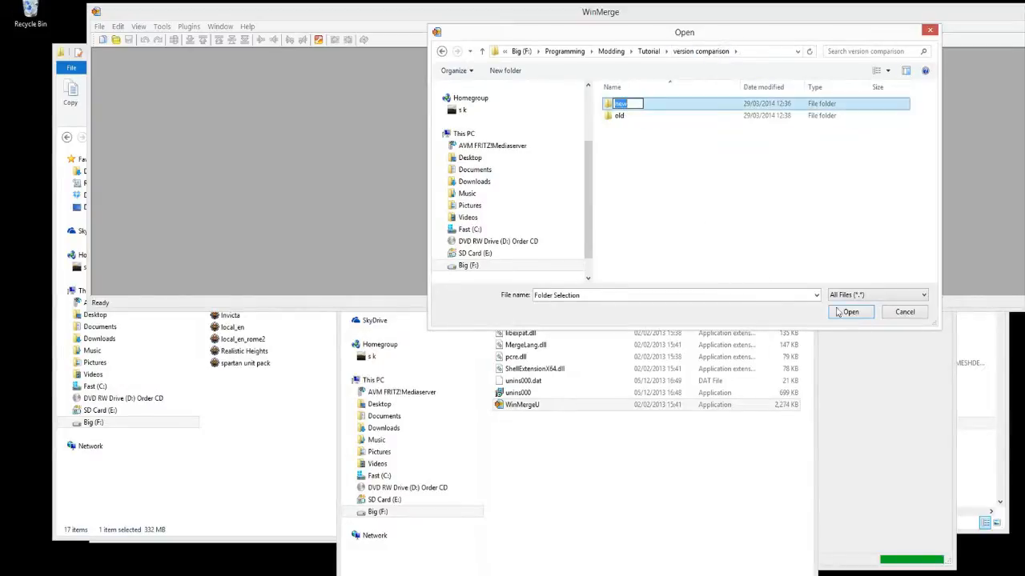
{"action": "left_click", "coordinate": [682, 175]}
{"action": "left_click", "coordinate": [627, 106]}
{"action": "left_click", "coordinate": [850, 313]}
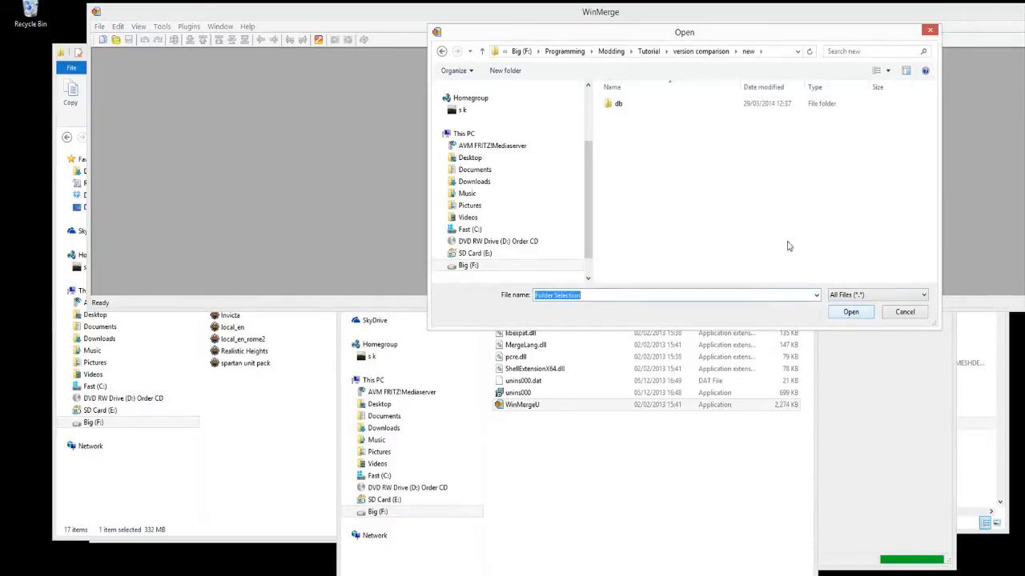
{"action": "left_click", "coordinate": [664, 109]}
{"action": "left_click", "coordinate": [664, 107]}
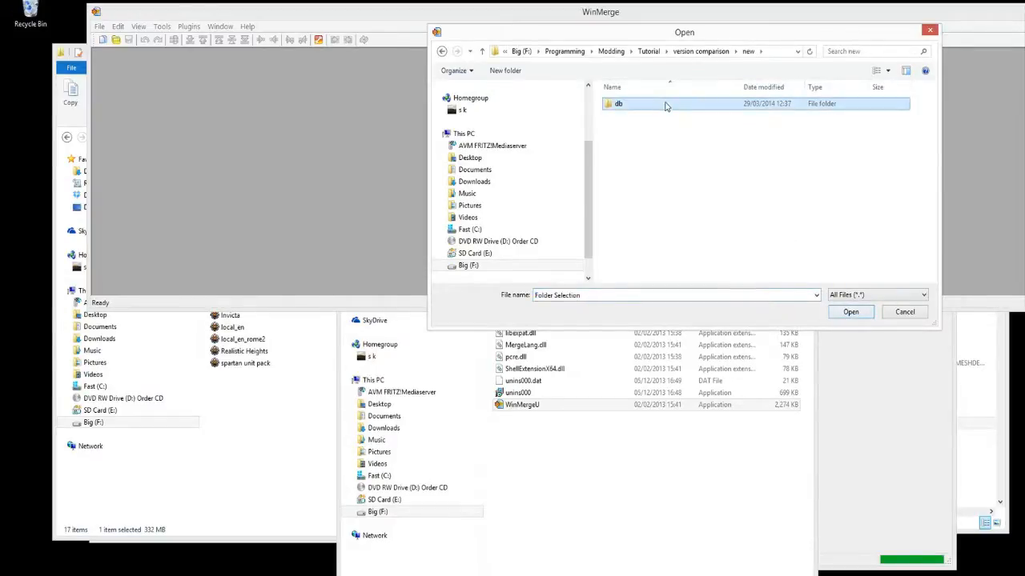
{"action": "left_click", "coordinate": [845, 313]}
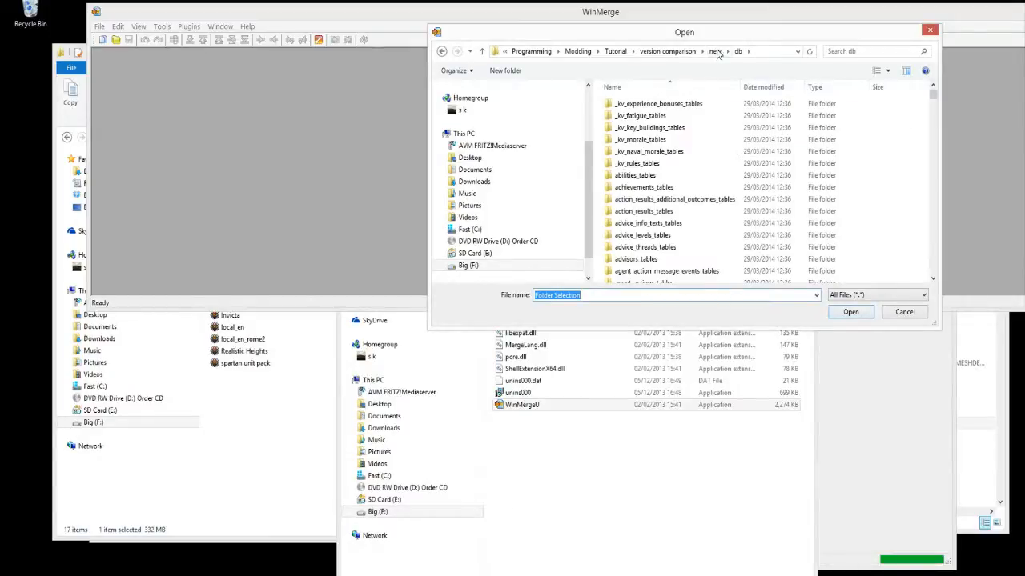
Choose the new folder inside Tutorial\version comparison as the left side and check its path
{"action": "left_click", "coordinate": [672, 53]}
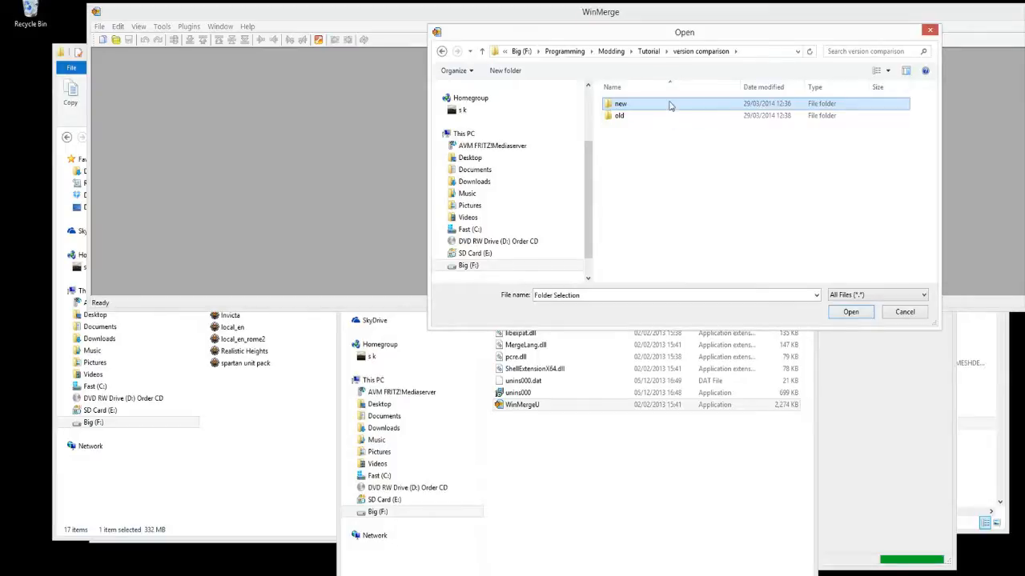
{"action": "left_click", "coordinate": [851, 314]}
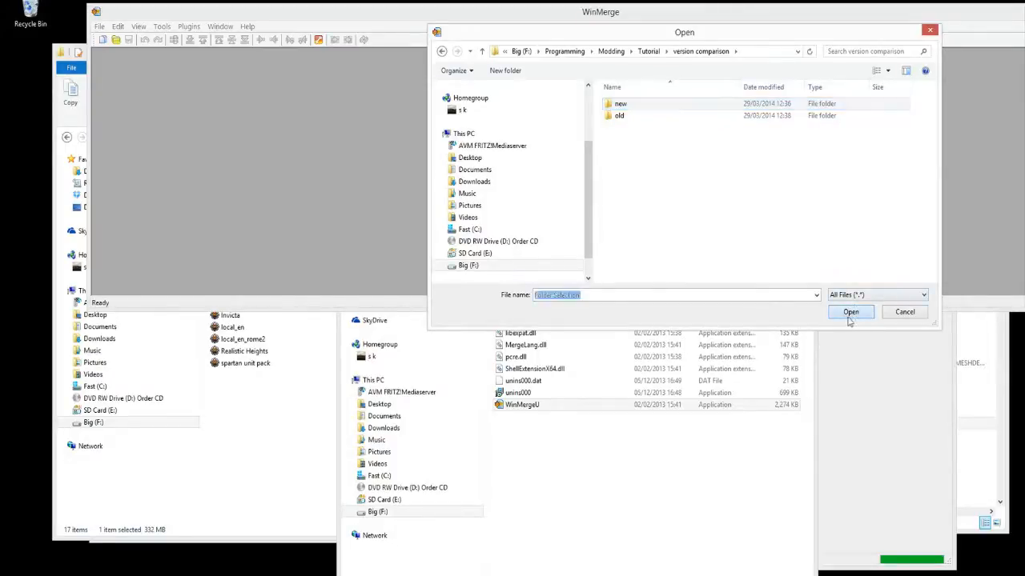
{"action": "left_click", "coordinate": [850, 314]}
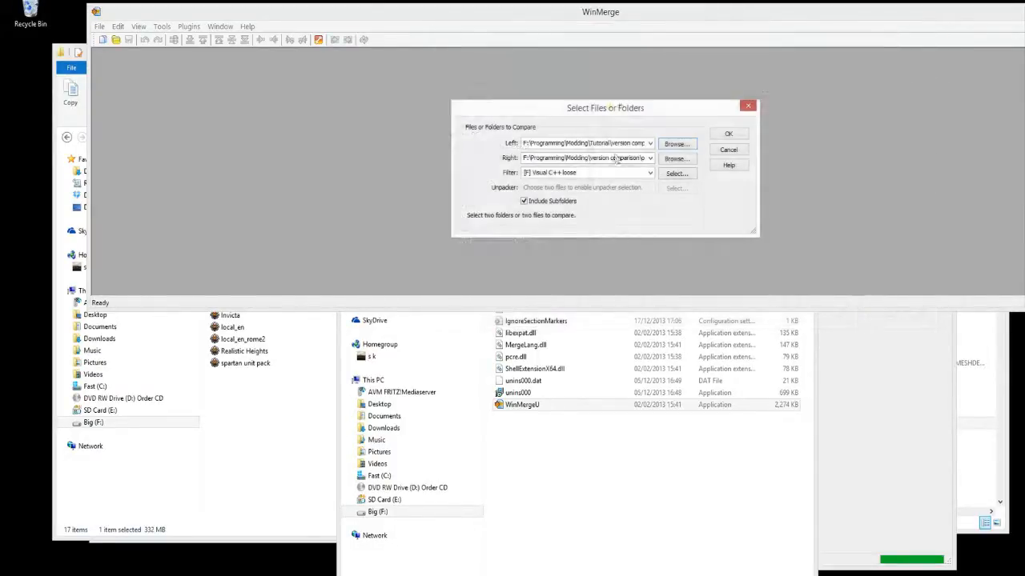
{"action": "left_click", "coordinate": [633, 143]}
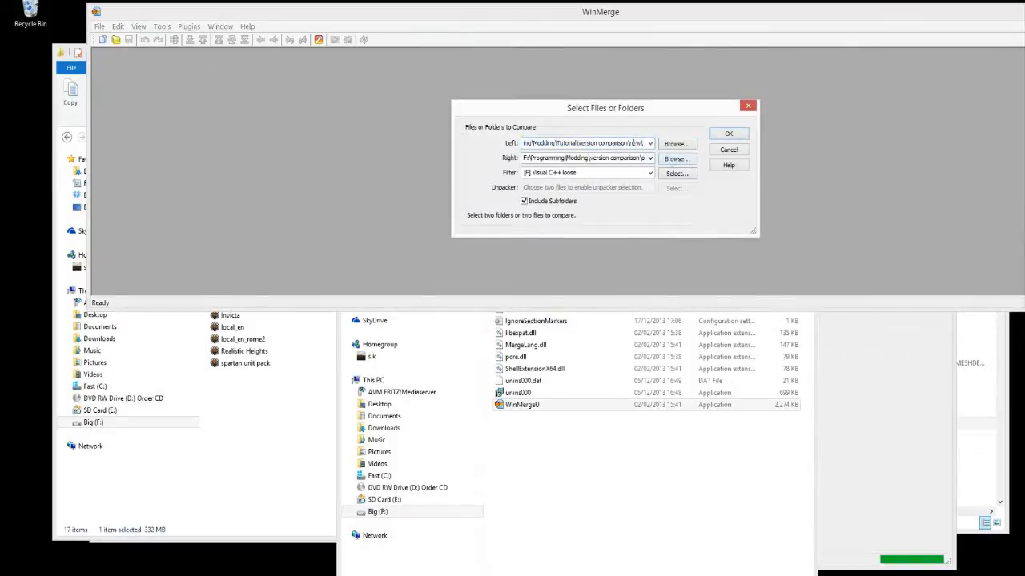
Set the right side of the comparison to the Modding\Tutorial\version comparison\old folder and check its path
{"action": "left_click", "coordinate": [641, 158]}
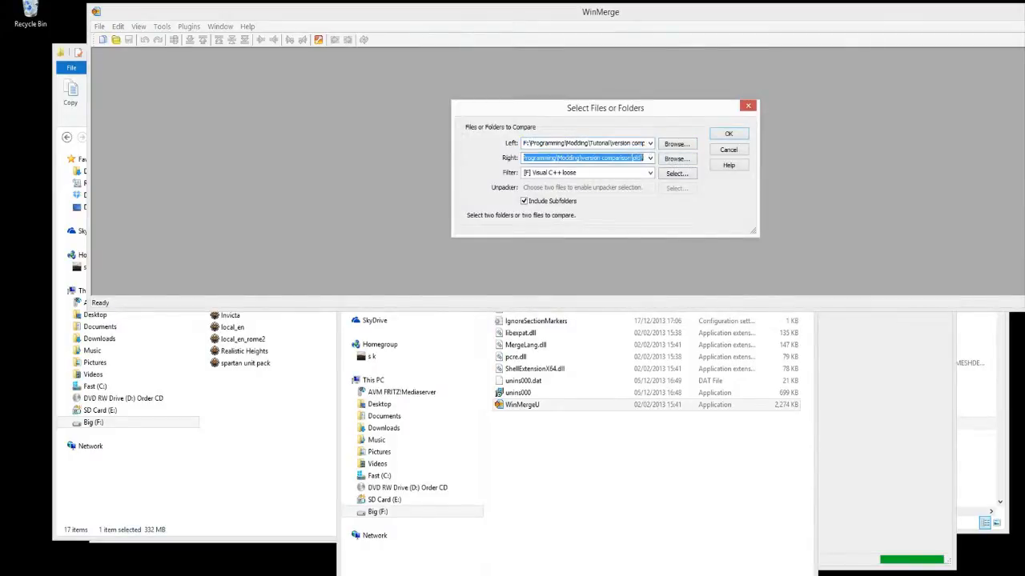
{"action": "left_click", "coordinate": [679, 159]}
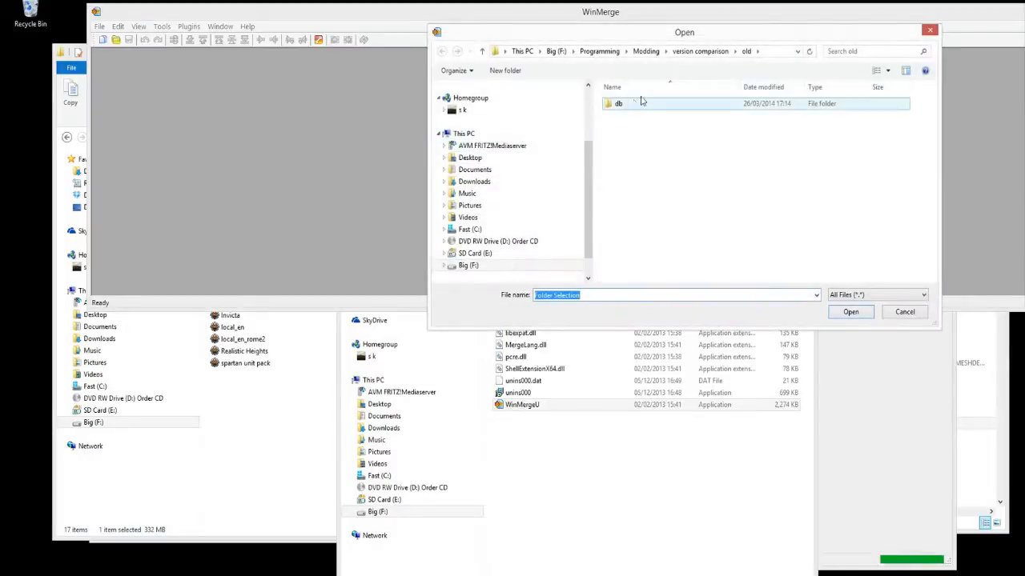
{"action": "left_click", "coordinate": [646, 50]}
{"action": "left_click", "coordinate": [632, 201]}
{"action": "double_click", "coordinate": [632, 201]}
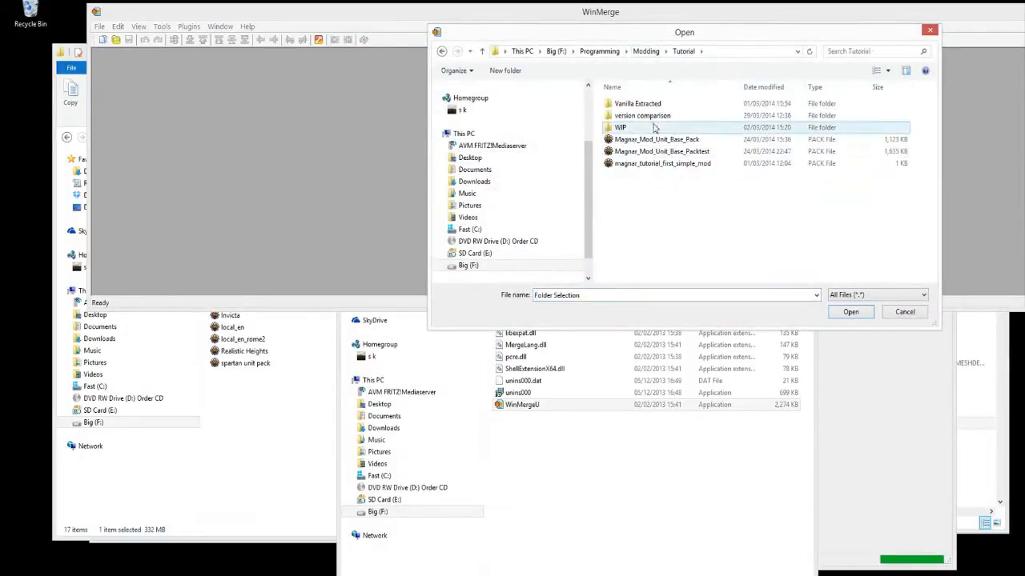
{"action": "double_click", "coordinate": [641, 115]}
{"action": "left_click", "coordinate": [643, 117]}
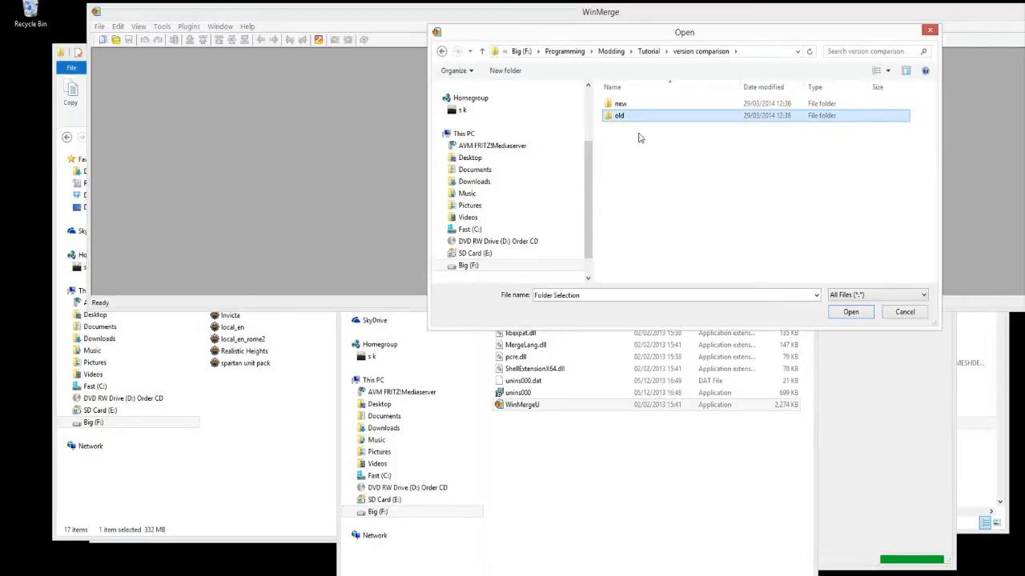
{"action": "left_click", "coordinate": [857, 312]}
{"action": "left_click", "coordinate": [851, 312]}
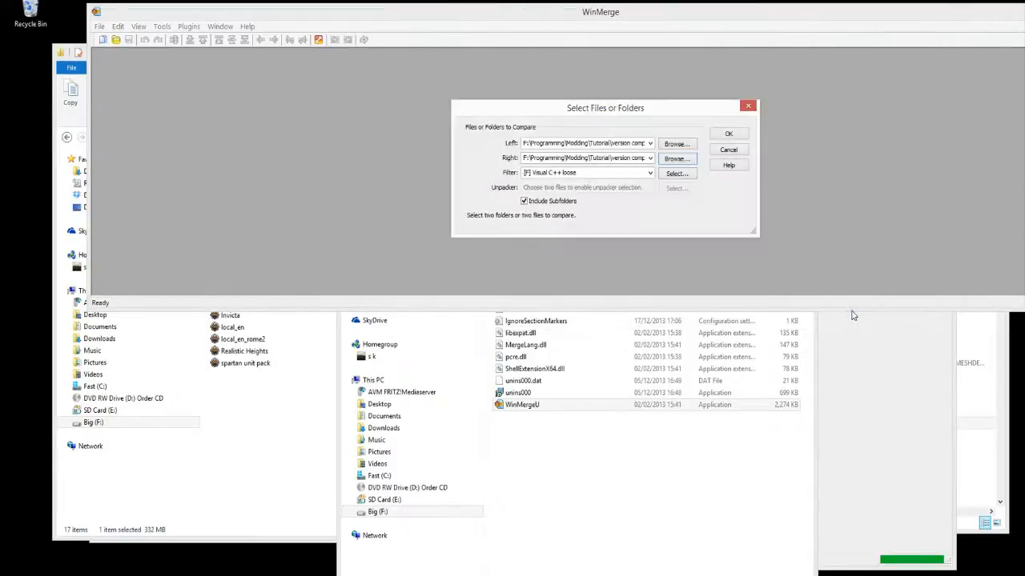
{"action": "left_click_drag", "start_coordinate": [531, 158], "coordinate": [723, 168]}
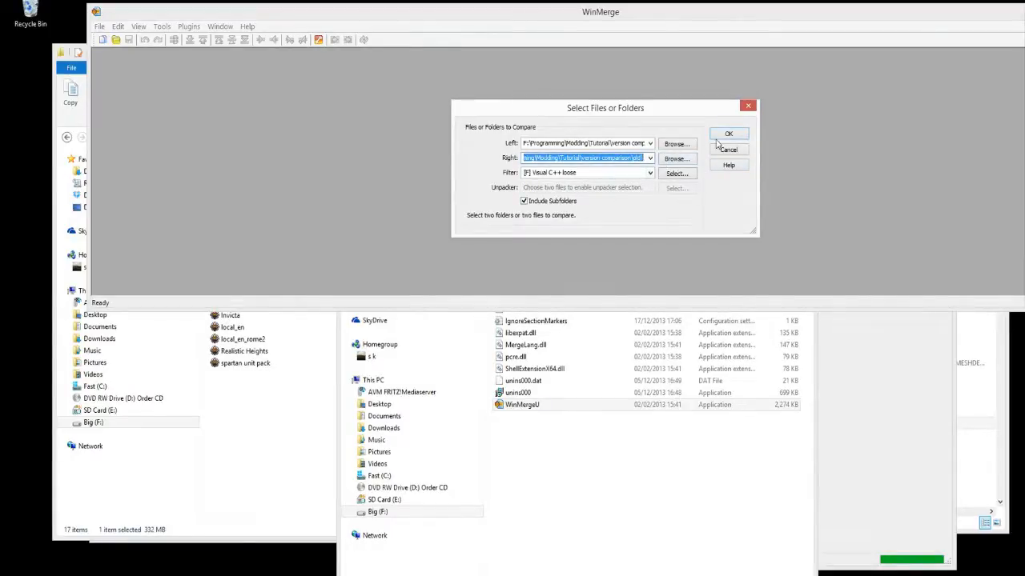
Run the comparison of the new and old folders and enlarge the results window downwards
{"action": "left_click", "coordinate": [651, 175]}
{"action": "left_click", "coordinate": [650, 175]}
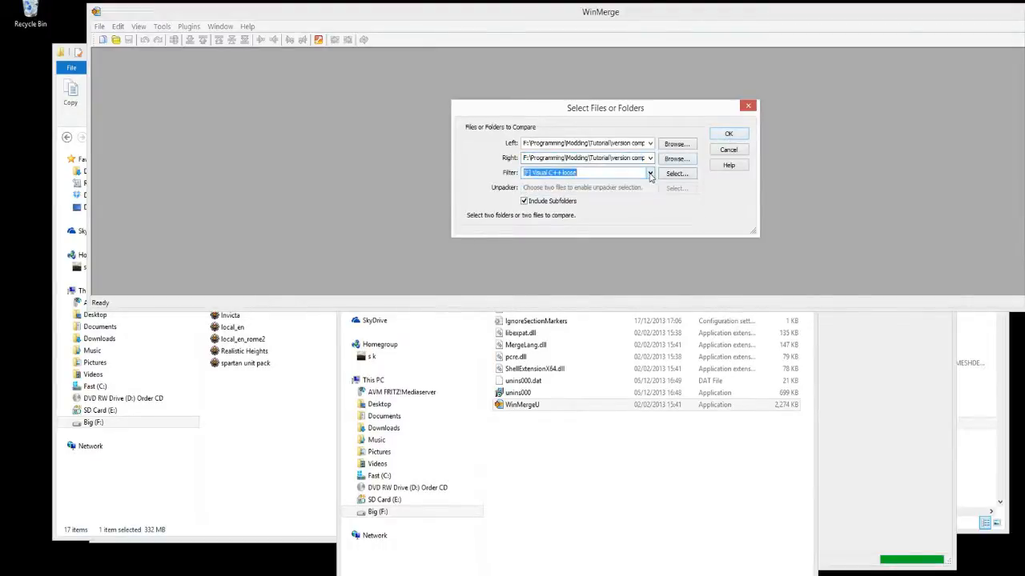
{"action": "left_click", "coordinate": [725, 135]}
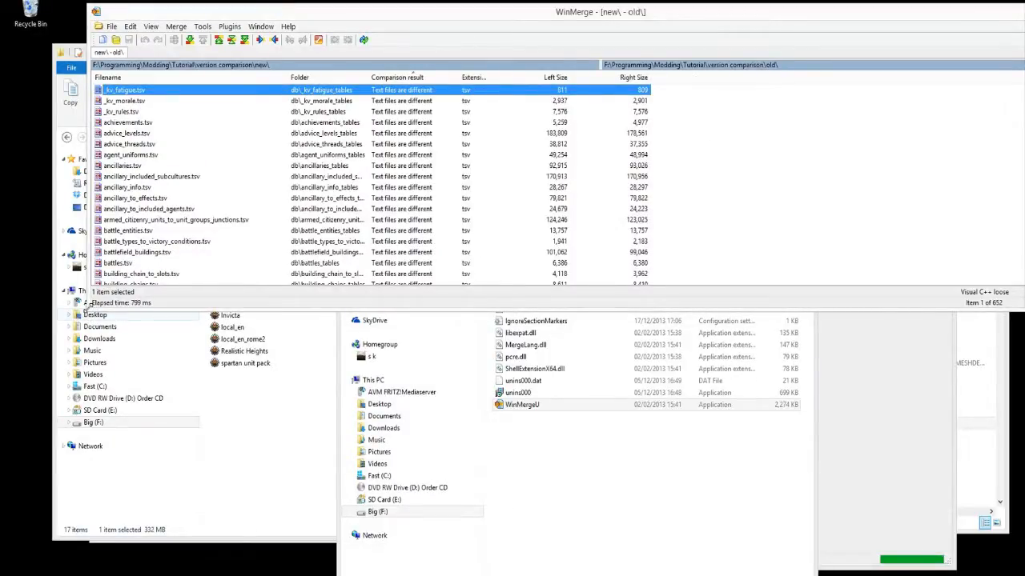
{"action": "left_click_drag", "start_coordinate": [90, 309], "coordinate": [83, 522]}
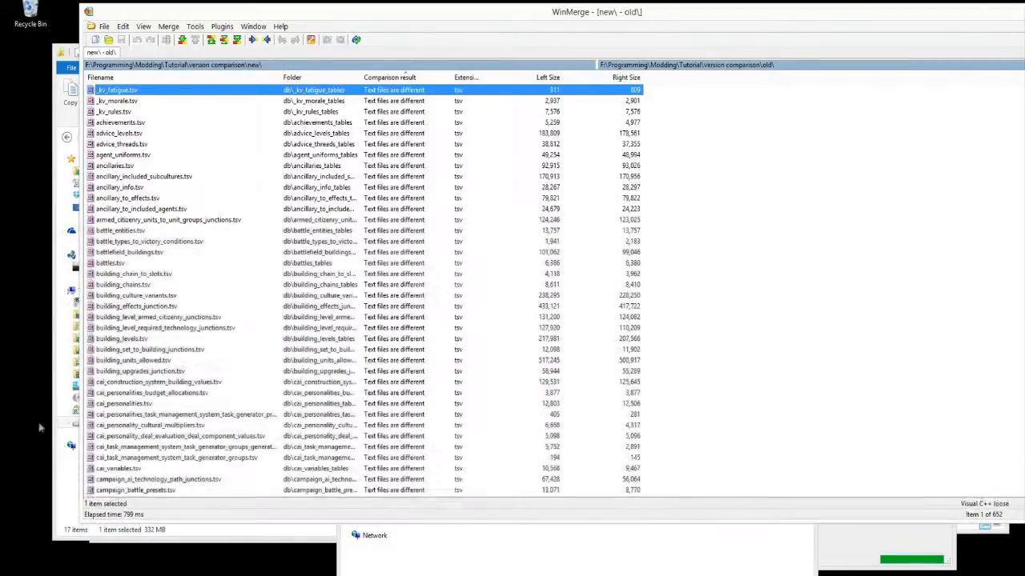
Examine the comparison results of the listed TSV files, from the first differing files down to the identical ones
{"action": "left_click", "coordinate": [413, 166]}
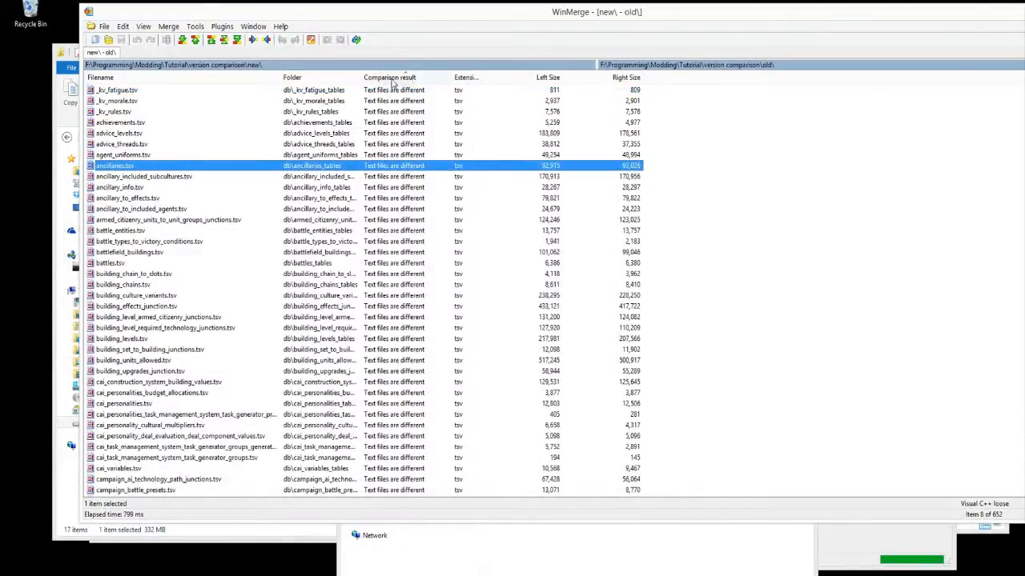
{"action": "key", "text": "Up"}
{"action": "key", "text": "Up"}
{"action": "key", "text": "Up"}
{"action": "key", "text": "Up"}
{"action": "key", "text": "Up"}
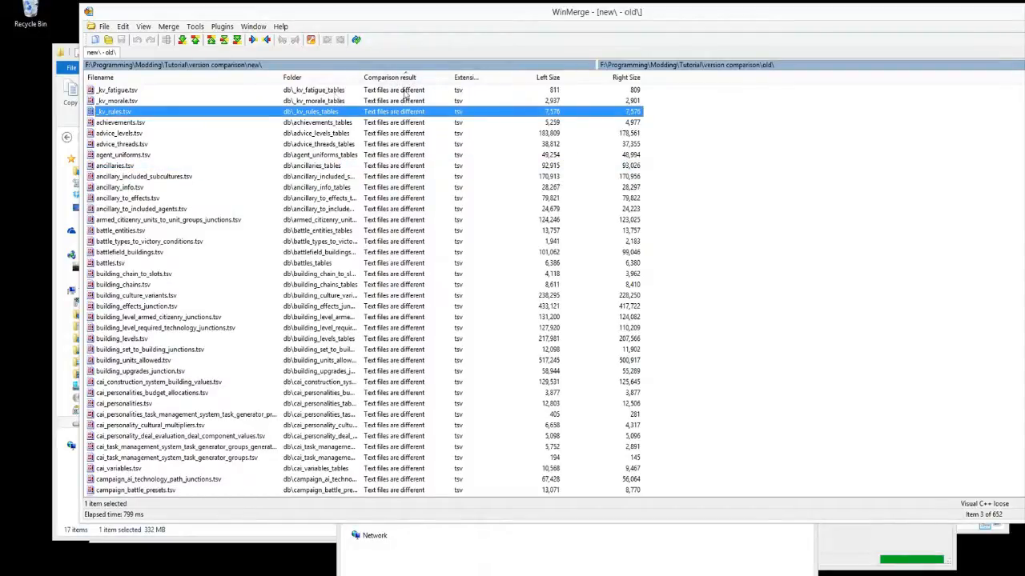
{"action": "key", "text": "Up"}
{"action": "key", "text": "Up"}
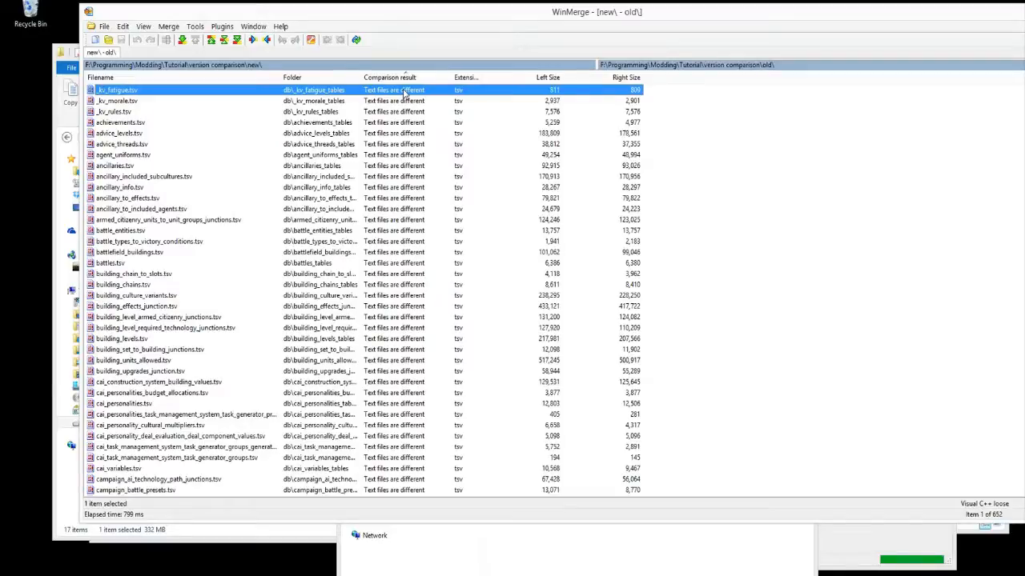
{"action": "scroll", "coordinate": [408, 105], "scroll_direction": "down", "scroll_amount": 20}
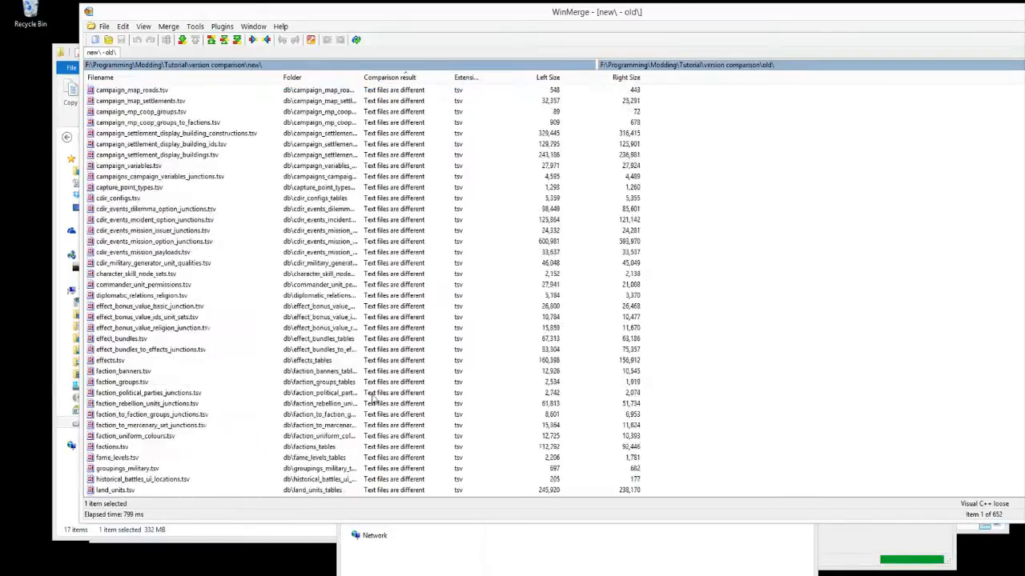
{"action": "scroll", "coordinate": [394, 318], "scroll_direction": "down", "scroll_amount": 9}
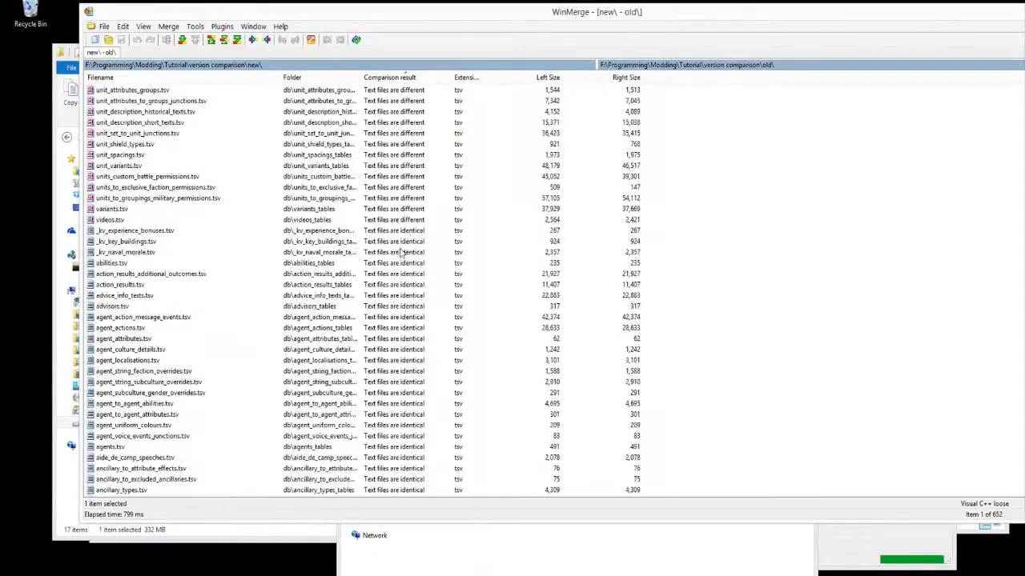
{"action": "left_click", "coordinate": [399, 251]}
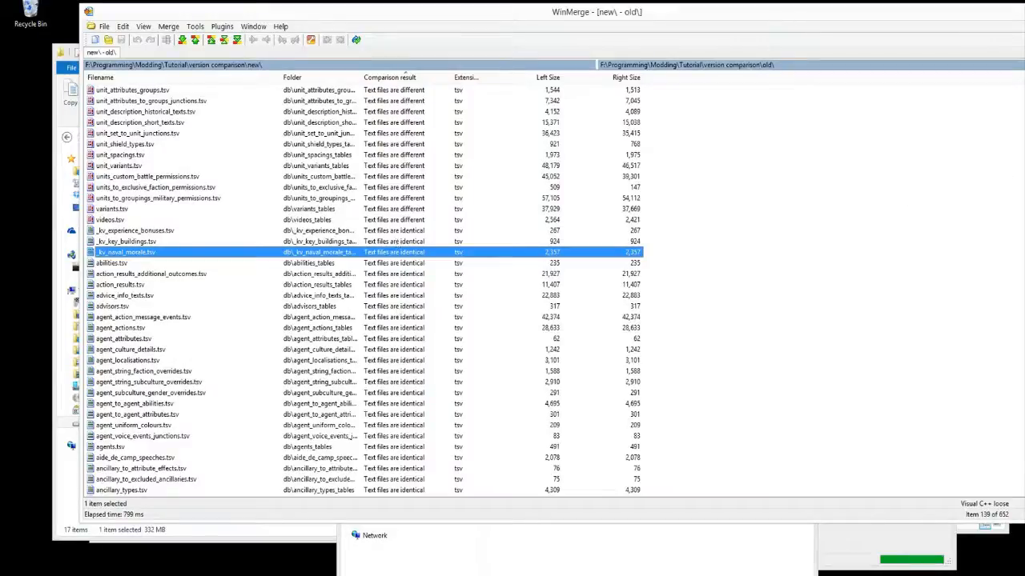
Move the WinMerge window so that its full width fits on the screen
{"action": "double_click", "coordinate": [958, 7]}
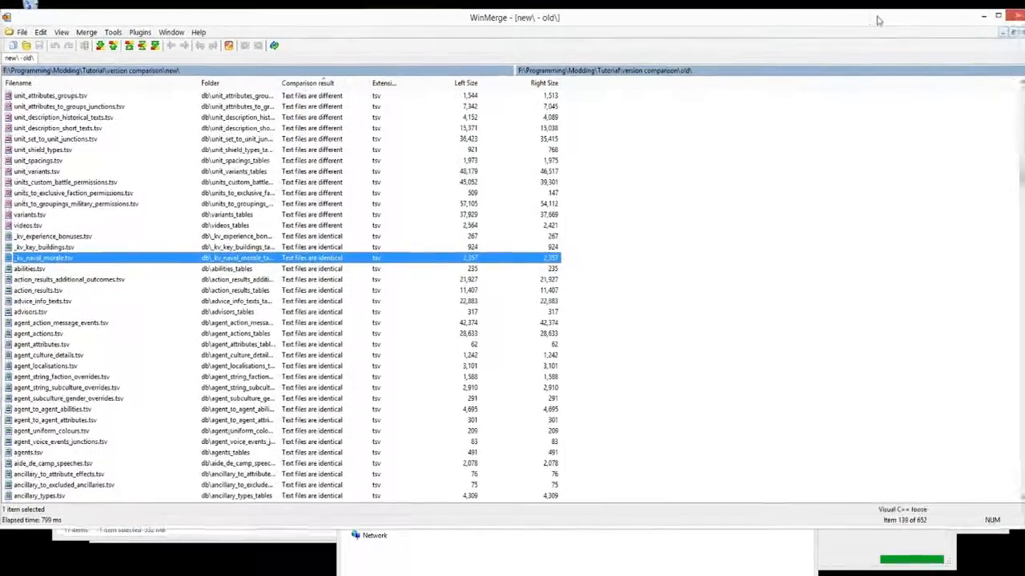
{"action": "left_click_drag", "start_coordinate": [3, 148], "coordinate": [43, 148]}
{"action": "left_click_drag", "start_coordinate": [849, 14], "coordinate": [830, 14]}
Examine the entries at the end of the results that exist in only one folder, such as cai_personality_strategic_components.tsv and building_chain_availabilities.tsv
{"action": "left_click_drag", "start_coordinate": [1008, 169], "coordinate": [1020, 495]}
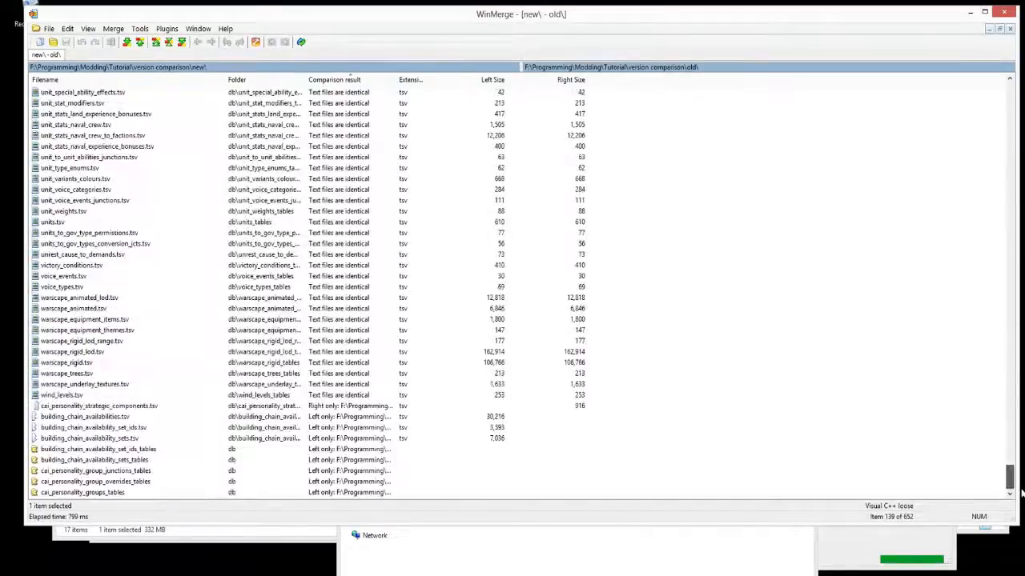
{"action": "left_click", "coordinate": [136, 407]}
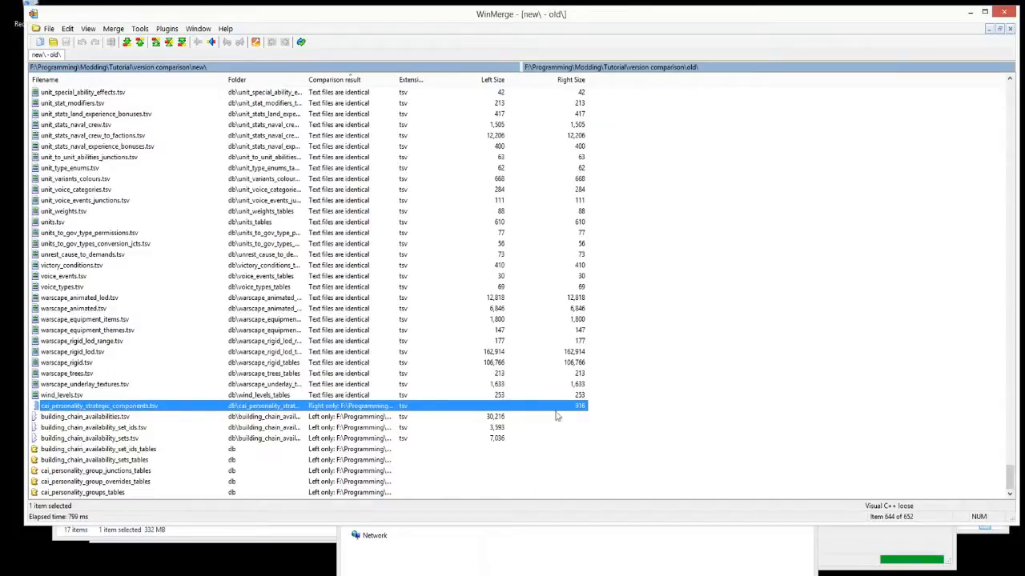
{"action": "left_click", "coordinate": [560, 438]}
{"action": "left_click", "coordinate": [552, 450]}
{"action": "left_click", "coordinate": [552, 417]}
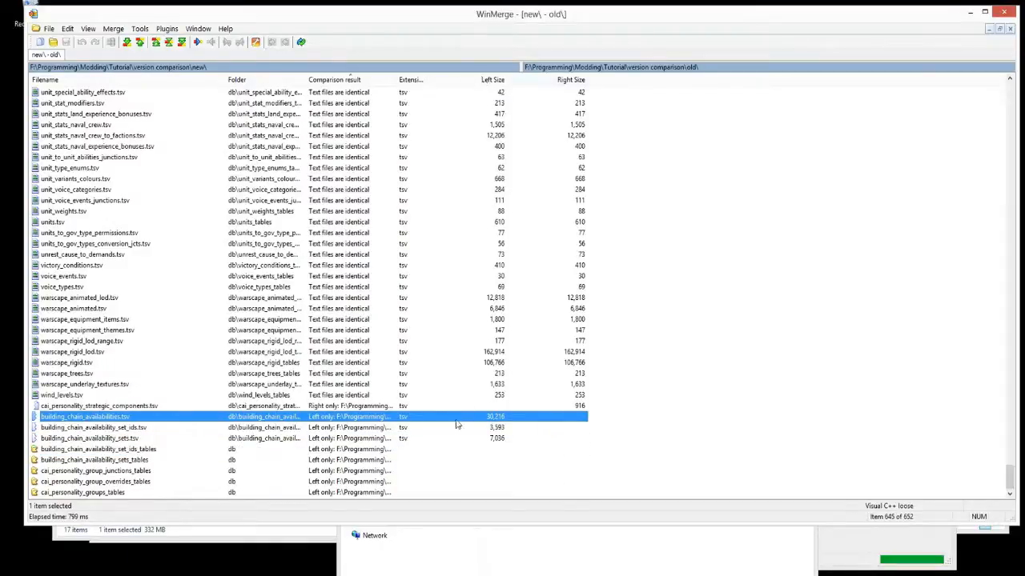
{"action": "left_click", "coordinate": [116, 429]}
{"action": "left_click", "coordinate": [126, 418]}
Return to the start of the comparison results and examine the differing TSV files down to where the identical ones begin
{"action": "left_click_drag", "start_coordinate": [1011, 486], "coordinate": [1011, 92]}
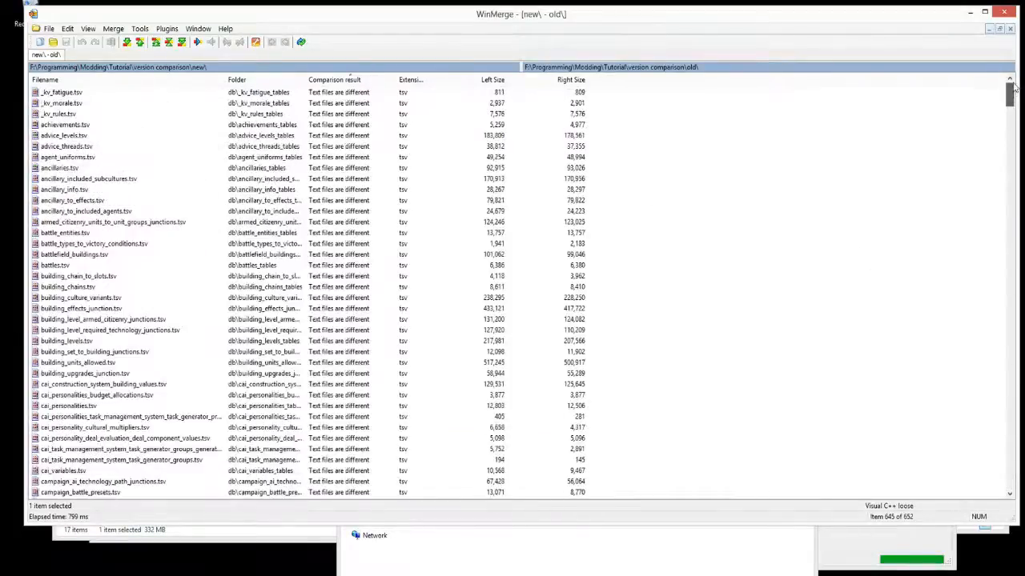
{"action": "left_click", "coordinate": [452, 103]}
{"action": "left_click", "coordinate": [448, 147]}
{"action": "left_click", "coordinate": [440, 222]}
{"action": "left_click", "coordinate": [451, 319]}
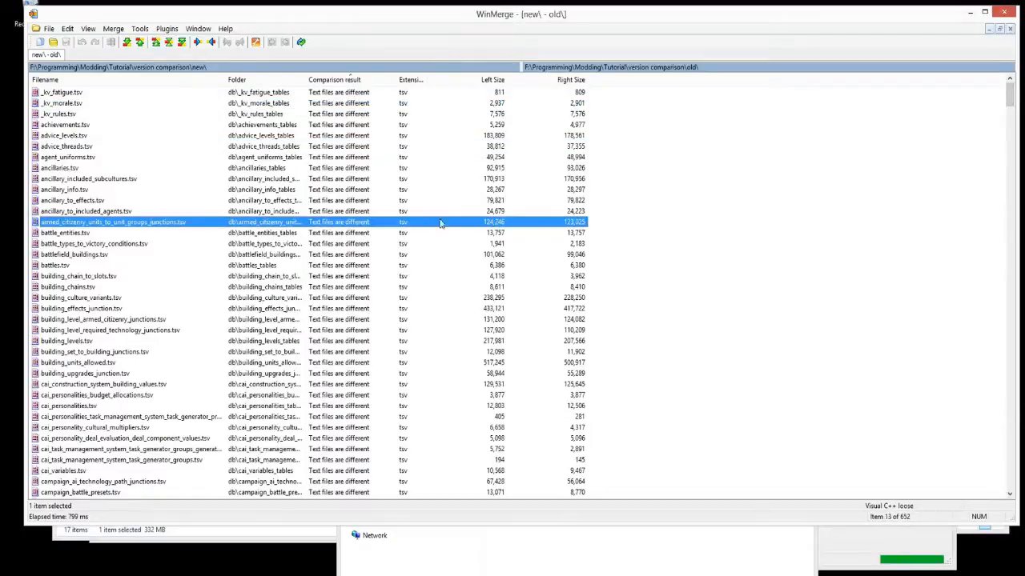
{"action": "scroll", "coordinate": [451, 319], "scroll_direction": "down", "scroll_amount": 11}
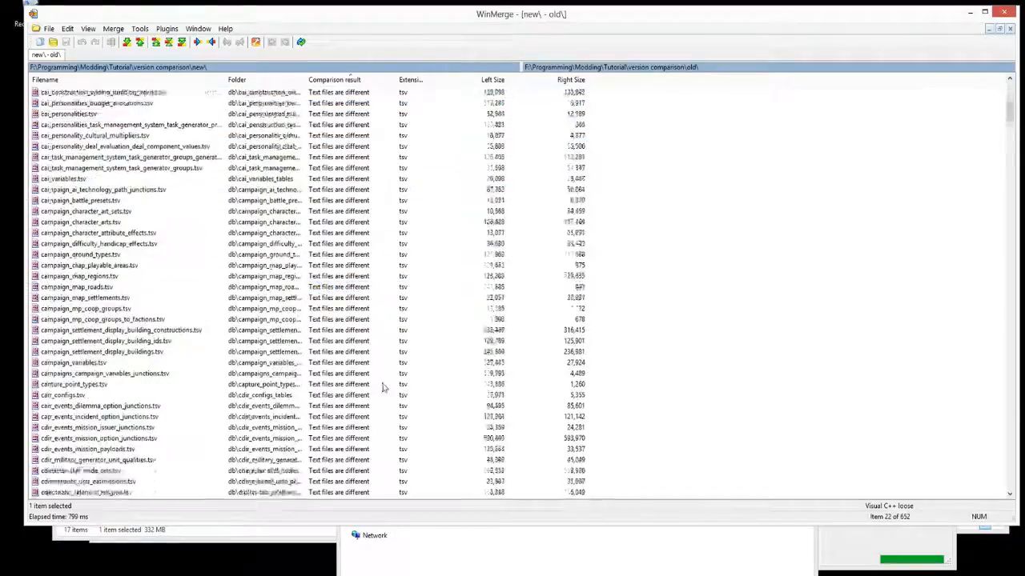
{"action": "scroll", "coordinate": [371, 398], "scroll_direction": "down", "scroll_amount": 15}
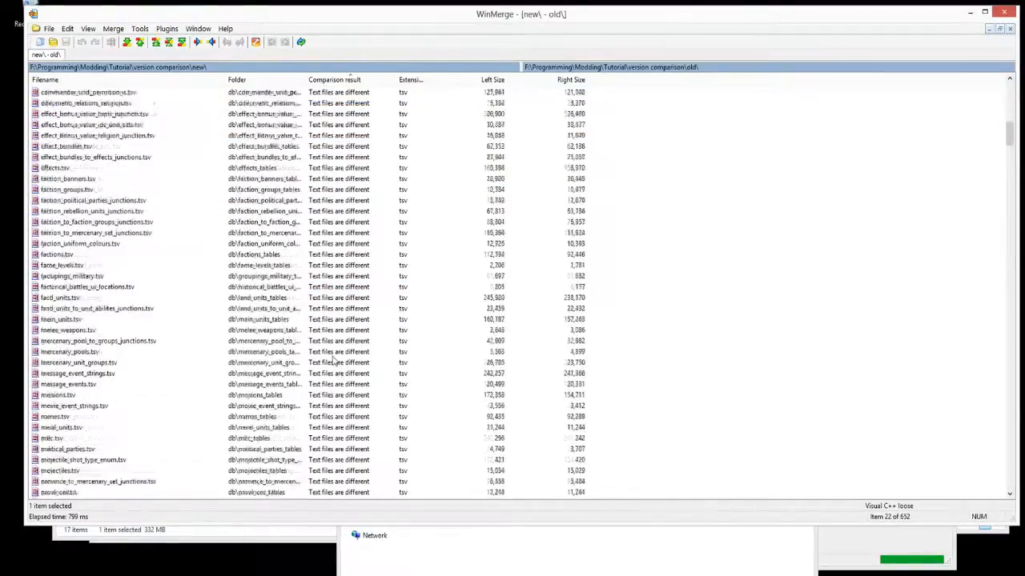
{"action": "scroll", "coordinate": [332, 345], "scroll_direction": "down", "scroll_amount": 11}
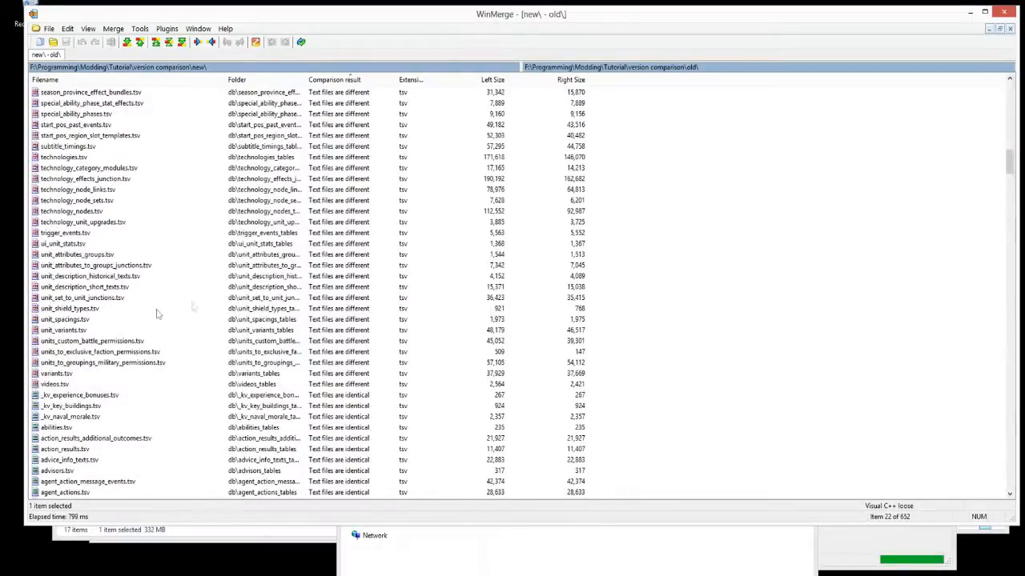
Select all differing files from videos.tsv up to _kv_fatigue.tsv to count them, and clear the selection again
{"action": "left_click", "coordinate": [362, 385]}
{"action": "key", "text": "shift+Up"}
{"action": "key", "text": "shift+Up"}
{"action": "key", "text": "shift+Up"}
{"action": "key", "text": "shift+Up"}
{"action": "key", "text": "shift+Up"}
{"action": "key", "text": "shift+Up"}
{"action": "key", "text": "shift+Up"}
{"action": "key", "text": "shift+Up"}
{"action": "key", "text": "shift+Up"}
{"action": "key", "text": "shift+Up"}
{"action": "key", "text": "shift+Up"}
{"action": "key", "text": "shift+Up"}
{"action": "key", "text": "shift+Up"}
{"action": "key", "text": "shift+Up"}
{"action": "key", "text": "shift+Up"}
{"action": "key", "text": "shift+Up"}
{"action": "key", "text": "shift+Up"}
{"action": "key", "text": "shift+Up"}
{"action": "key", "text": "shift+Up"}
{"action": "key", "text": "shift+Up"}
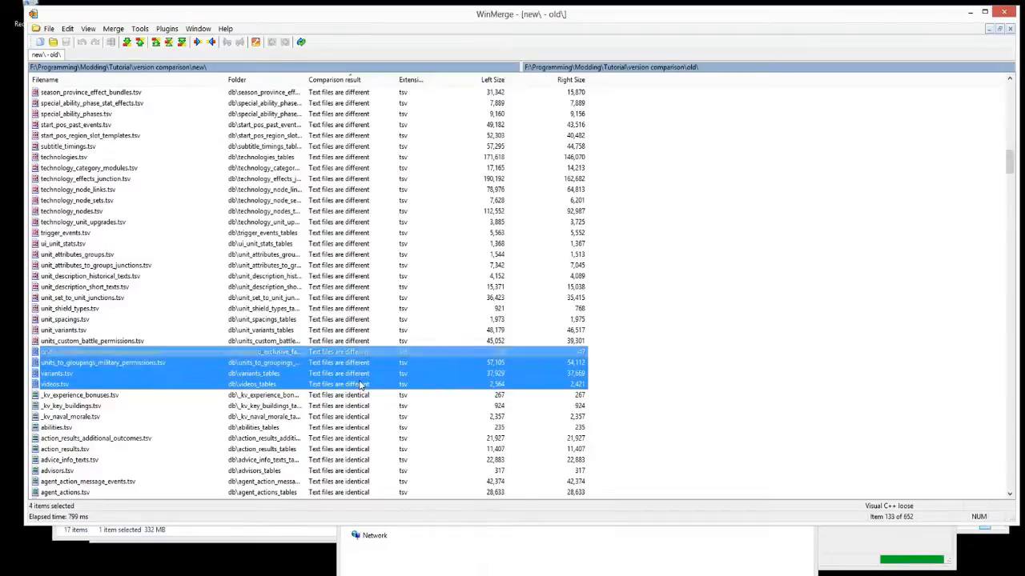
{"action": "key", "text": "shift+Up"}
{"action": "key", "text": "shift+Up"}
{"action": "key", "text": "shift+Up"}
{"action": "key", "text": "shift+Up"}
{"action": "key", "text": "shift+Up"}
{"action": "key", "text": "shift+Up"}
{"action": "key", "text": "shift+Up"}
{"action": "key", "text": "shift+Up"}
{"action": "key", "text": "shift+Up"}
{"action": "key", "text": "shift+Up"}
{"action": "key", "text": "shift+Up"}
{"action": "key", "text": "shift+Up"}
{"action": "key", "text": "shift+Up"}
{"action": "key", "text": "shift+Up"}
{"action": "key", "text": "shift+Up"}
{"action": "key", "text": "shift+Up"}
{"action": "key", "text": "shift+Up"}
{"action": "key", "text": "shift+Up"}
{"action": "key", "text": "shift+Up"}
{"action": "key", "text": "shift+Up"}
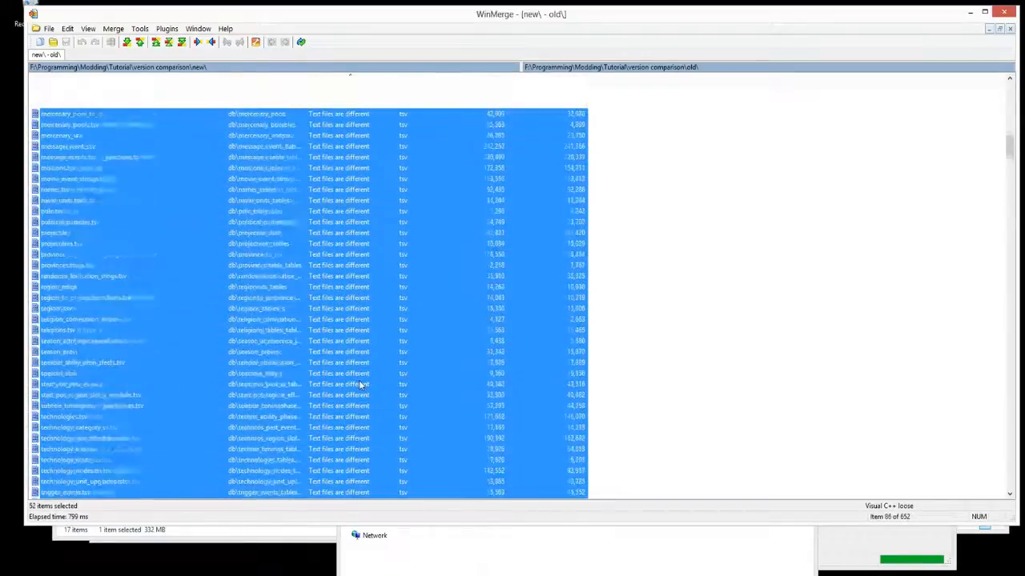
{"action": "key", "text": "shift+Up"}
{"action": "key", "text": "shift+Up"}
{"action": "key", "text": "shift+Up"}
{"action": "key", "text": "shift+Up"}
{"action": "key", "text": "shift+Up"}
{"action": "key", "text": "shift+Up"}
{"action": "key", "text": "shift+Up"}
{"action": "key", "text": "shift+Up"}
{"action": "key", "text": "shift+Up"}
{"action": "key", "text": "shift+Up"}
{"action": "key", "text": "shift+Up"}
{"action": "key", "text": "shift+Up"}
{"action": "key", "text": "shift+Up"}
{"action": "key", "text": "shift+Up"}
{"action": "key", "text": "shift+Up"}
{"action": "key", "text": "shift+Up"}
{"action": "key", "text": "shift+Up"}
{"action": "key", "text": "shift+Up"}
{"action": "key", "text": "shift+Up"}
{"action": "key", "text": "shift+Up"}
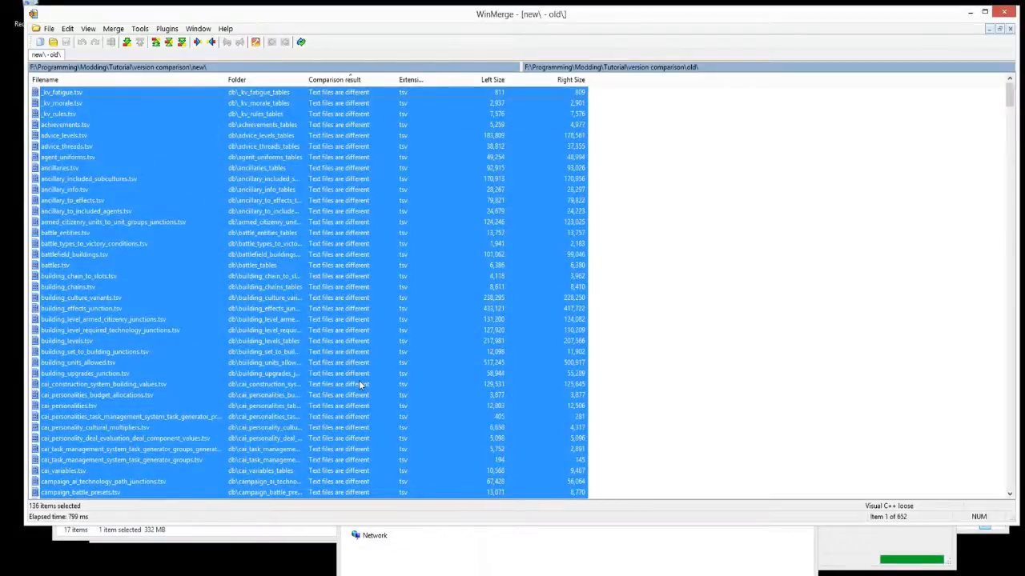
{"action": "left_click", "coordinate": [274, 224]}
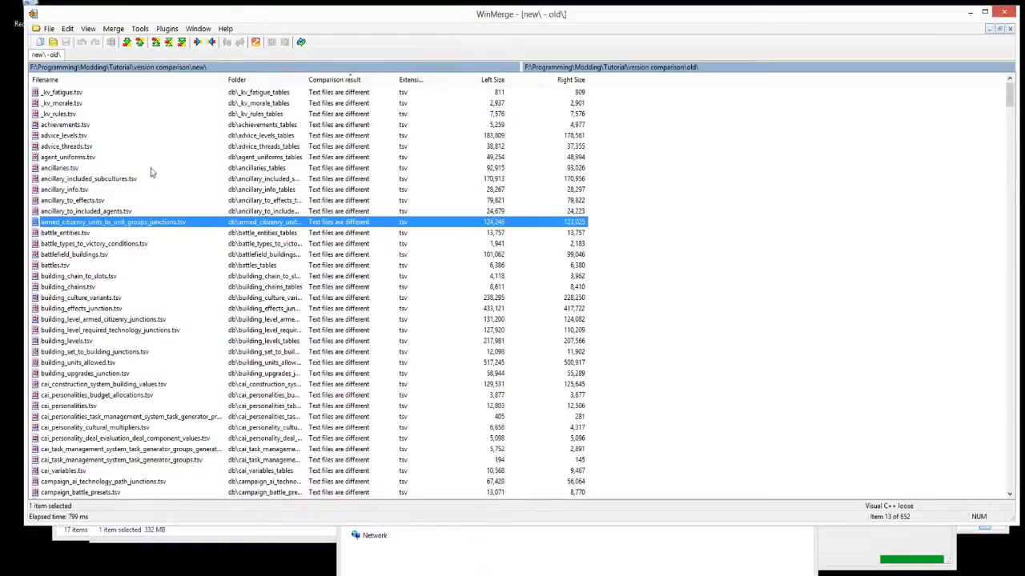
Open the comparison of _kv_fatigue.tsv, examine the gradient movement multiplier differences, and close it
{"action": "double_click", "coordinate": [138, 94]}
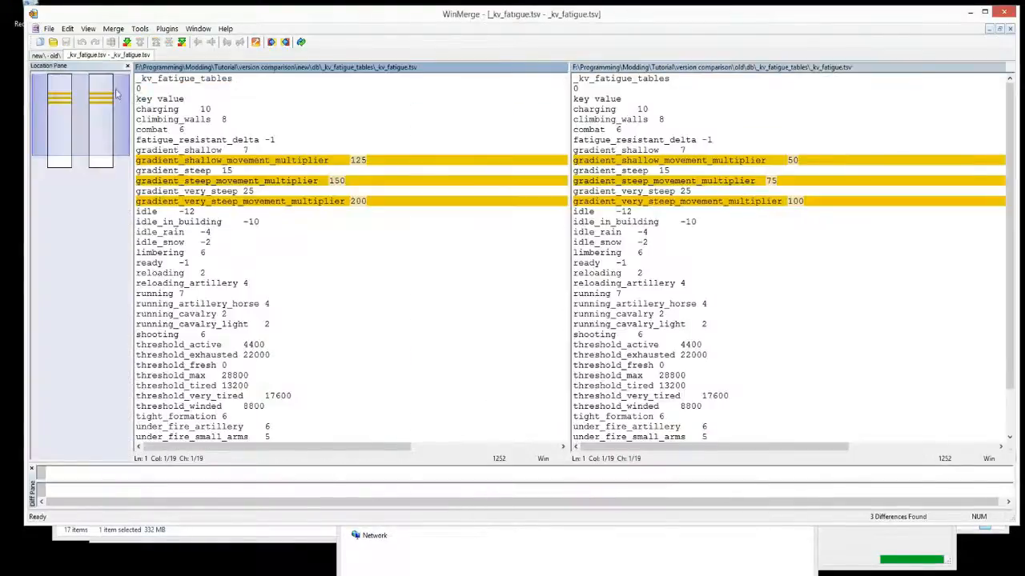
{"action": "left_click", "coordinate": [67, 94]}
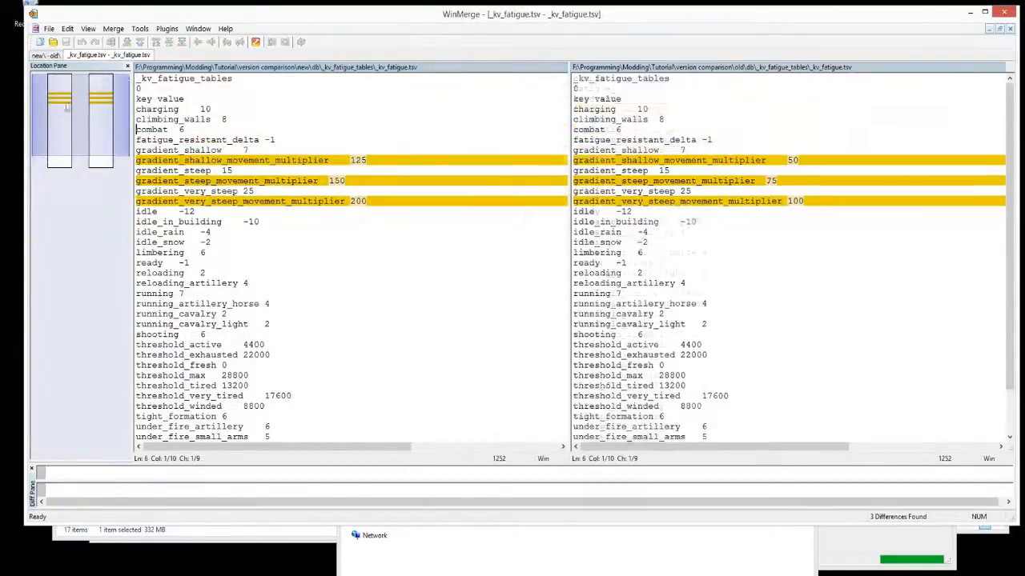
{"action": "mouse_move", "coordinate": [278, 446]}
{"action": "left_mouse_down"}
{"action": "mouse_move", "coordinate": [426, 442]}
{"action": "mouse_move", "coordinate": [278, 442]}
{"action": "left_mouse_up"}
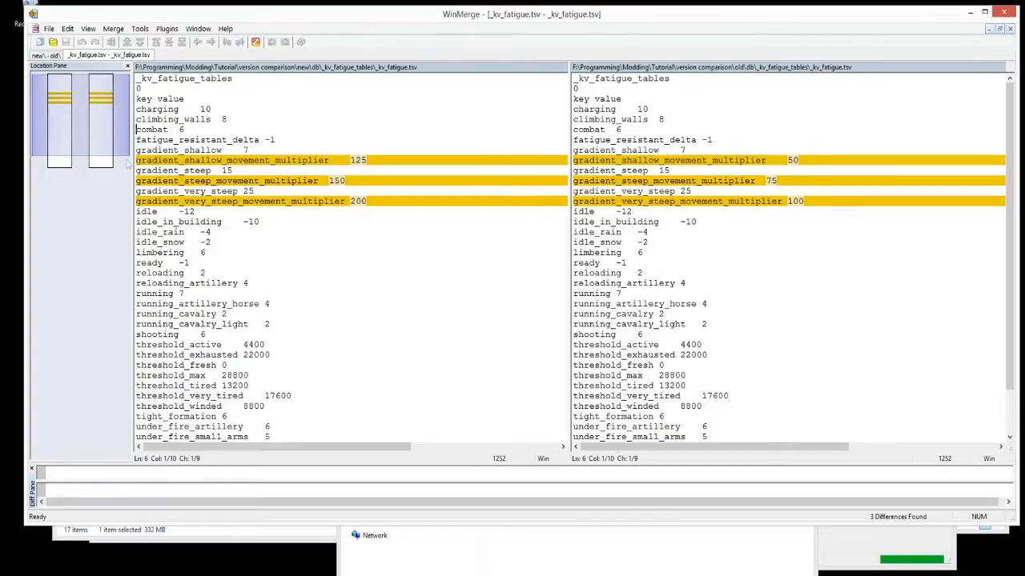
{"action": "left_click_drag", "start_coordinate": [134, 162], "coordinate": [181, 161]}
{"action": "left_click_drag", "start_coordinate": [366, 161], "coordinate": [350, 161]}
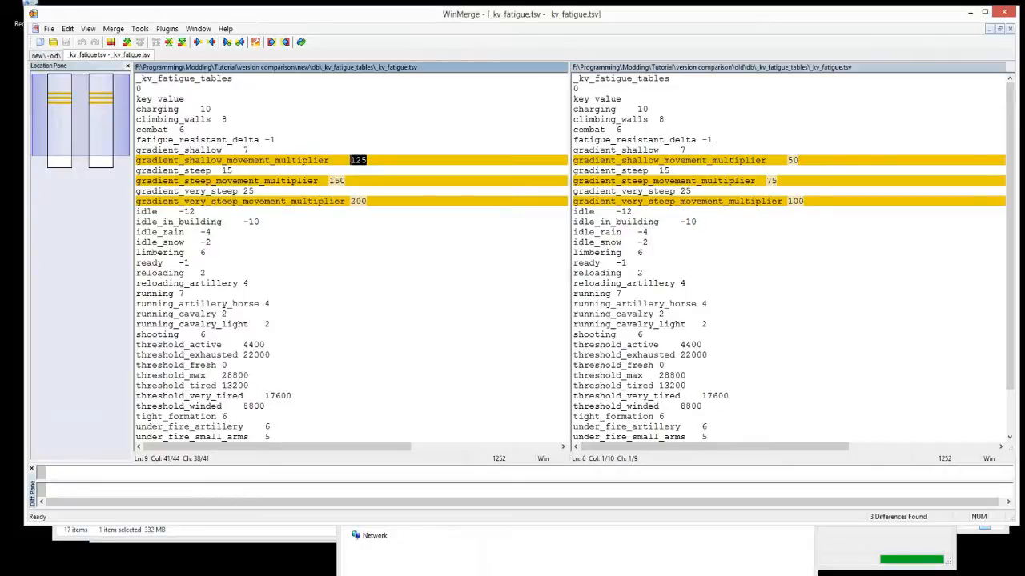
{"action": "right_click", "coordinate": [126, 55]}
{"action": "left_click", "coordinate": [151, 126]}
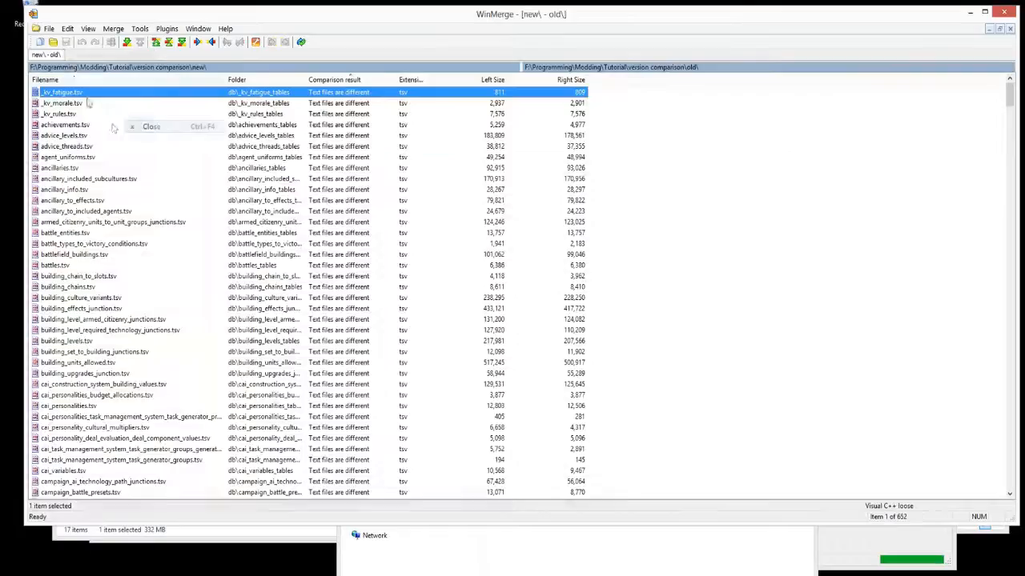
Open the comparison of battles.tsv, look over its differing rows, and close it
{"action": "left_click", "coordinate": [164, 255]}
{"action": "double_click", "coordinate": [164, 265]}
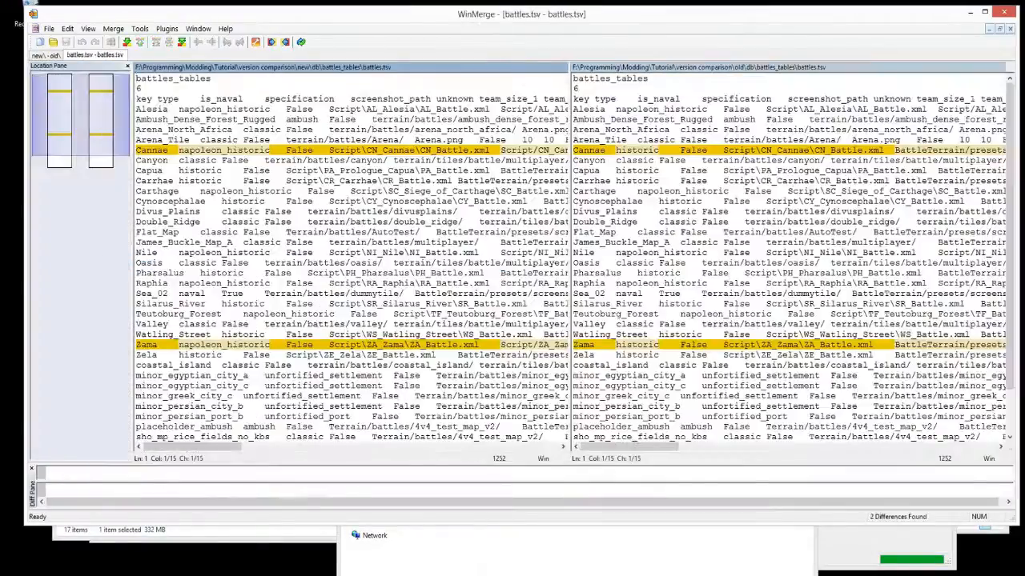
{"action": "left_click_drag", "start_coordinate": [93, 110], "coordinate": [117, 77]}
{"action": "right_click", "coordinate": [107, 62]}
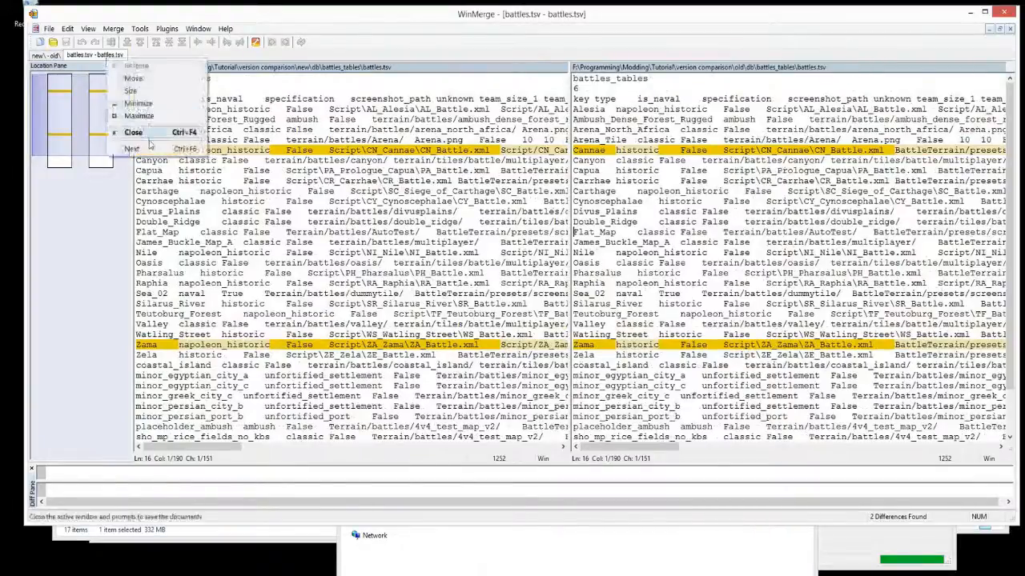
{"action": "left_click", "coordinate": [147, 133]}
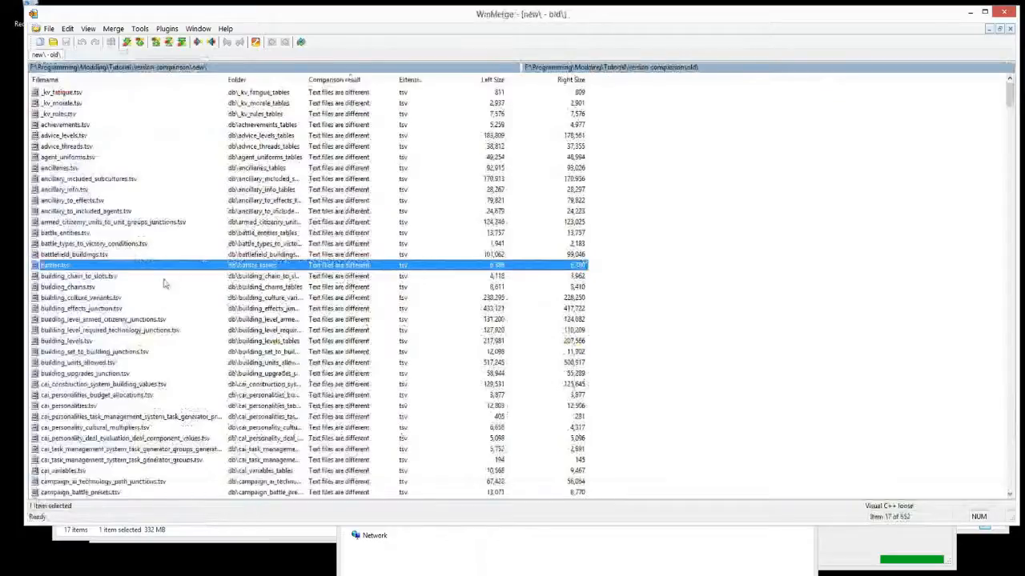
Open the comparison of land_units.tsv and examine the changed and added unit rows around the Iberian cavalry entries
{"action": "scroll", "coordinate": [132, 203], "scroll_direction": "down", "scroll_amount": 9}
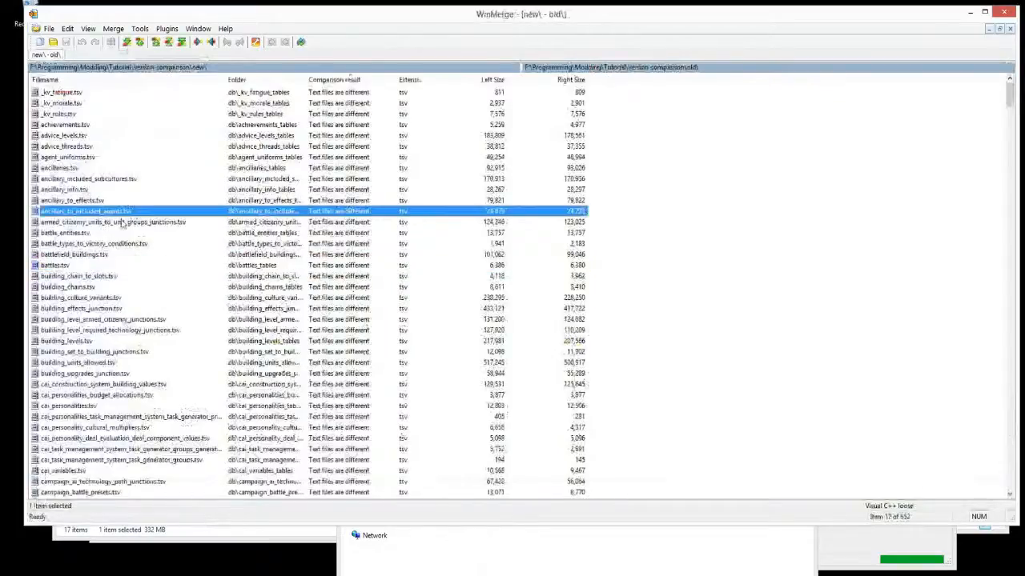
{"action": "scroll", "coordinate": [132, 203], "scroll_direction": "down", "scroll_amount": 20}
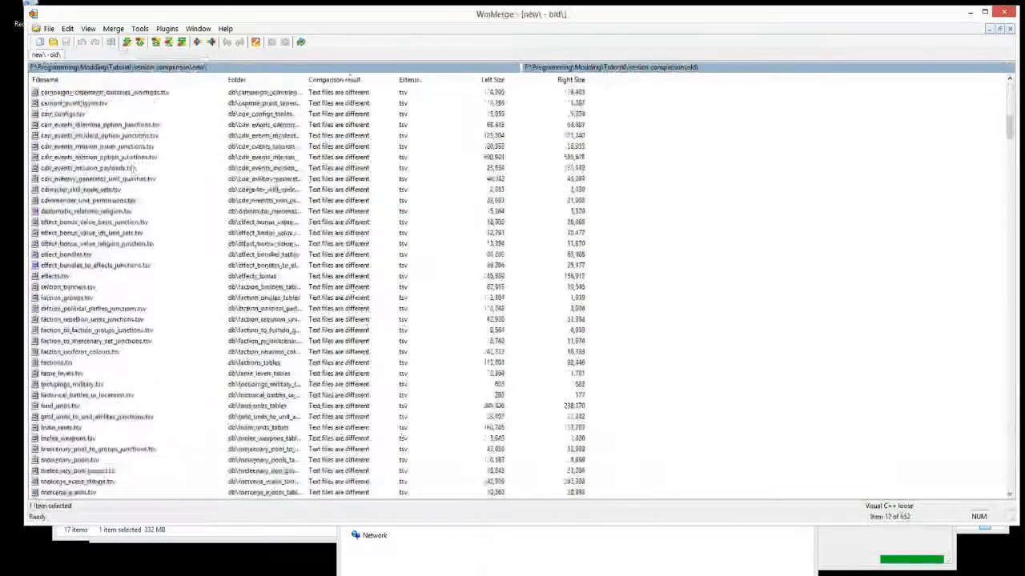
{"action": "double_click", "coordinate": [100, 276]}
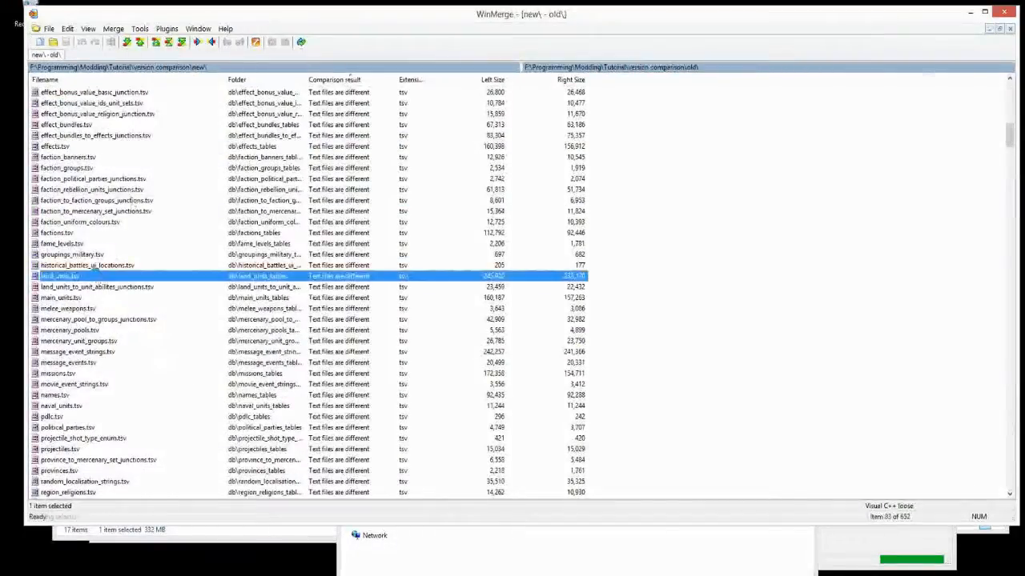
{"action": "left_click", "coordinate": [102, 129]}
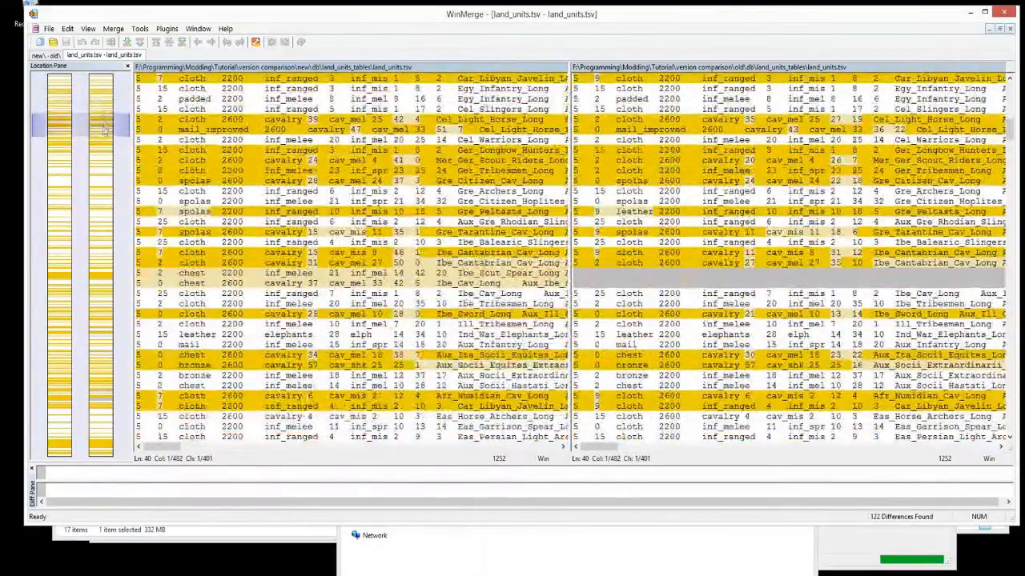
{"action": "mouse_move", "coordinate": [103, 126]}
{"action": "left_mouse_down"}
{"action": "mouse_move", "coordinate": [102, 110]}
{"action": "mouse_move", "coordinate": [104, 128]}
{"action": "left_mouse_up"}
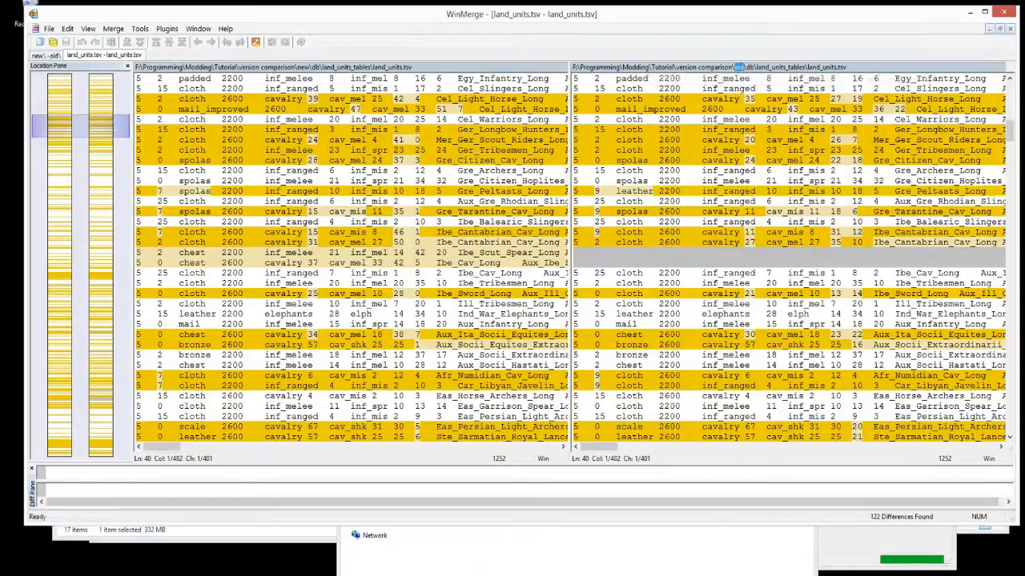
{"action": "left_click", "coordinate": [248, 253]}
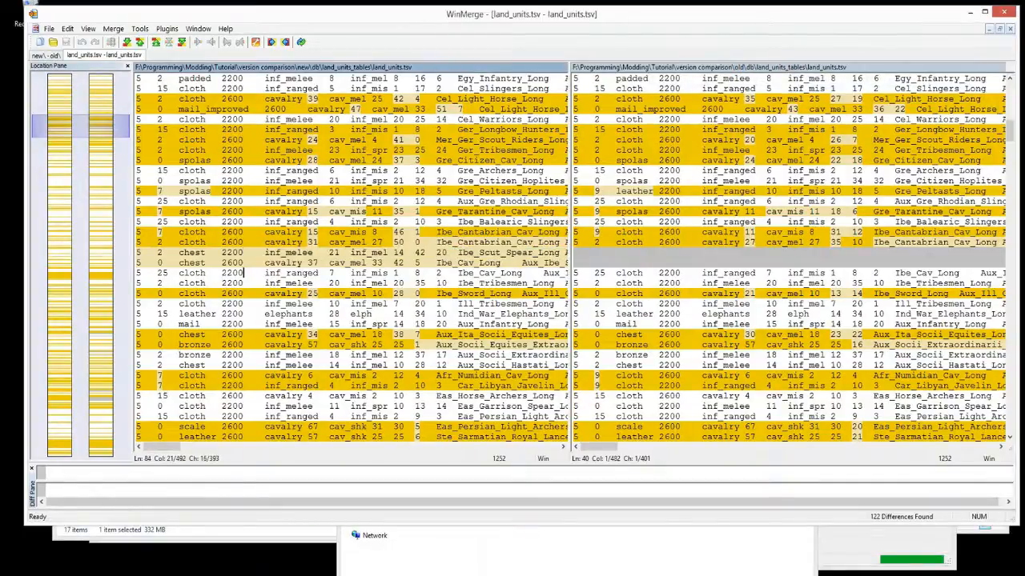
Survey the remaining differences throughout land_units.tsv, close its comparison, and return to _kv_fatigue.tsv at the start of the results
{"action": "left_click", "coordinate": [111, 157]}
{"action": "left_click_drag", "start_coordinate": [111, 243], "coordinate": [104, 309]}
{"action": "left_click_drag", "start_coordinate": [88, 344], "coordinate": [102, 401]}
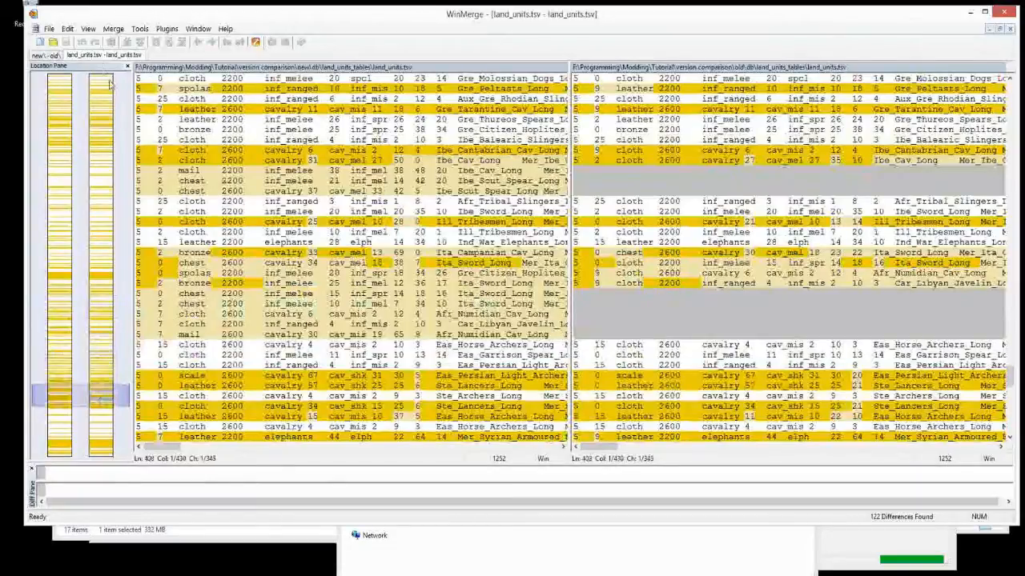
{"action": "right_click", "coordinate": [100, 56]}
{"action": "left_click", "coordinate": [138, 135]}
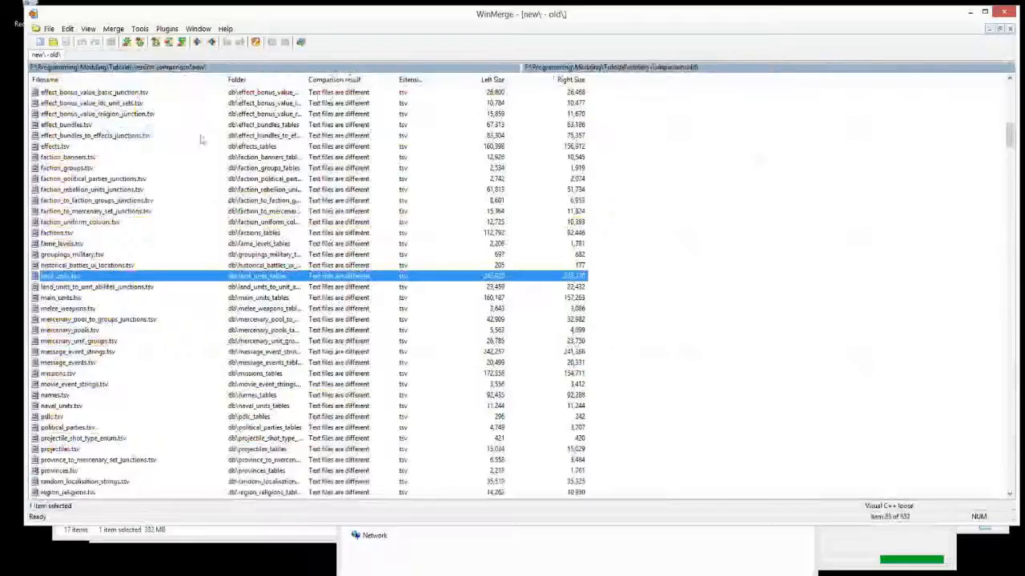
{"action": "left_click", "coordinate": [60, 93]}
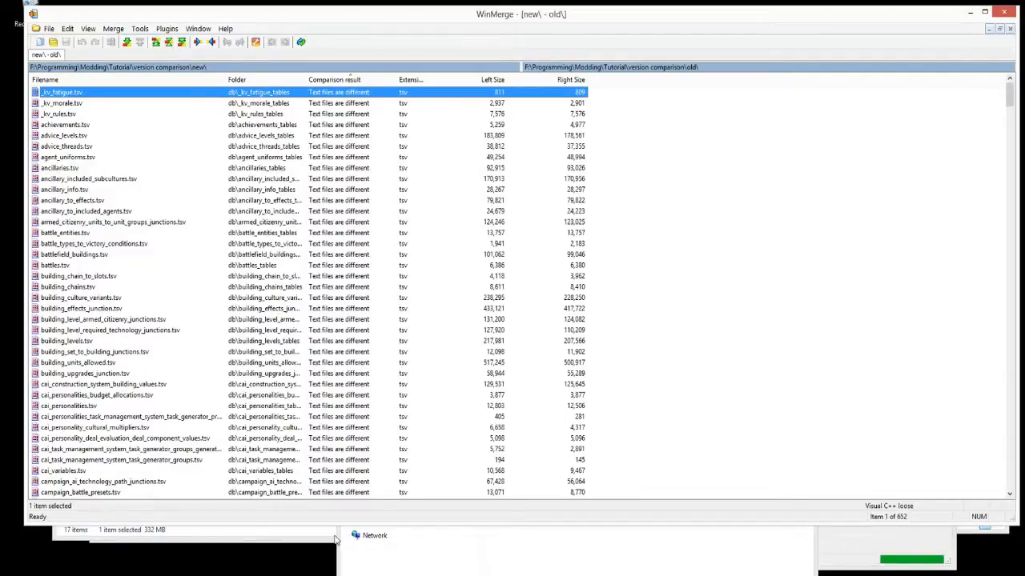
Switch to the WIP folder in File Explorer and browse through modded and Magnar Mod v2.4 to Release Version(s)\Added modules wip\v 9 2.3
{"action": "left_click", "coordinate": [185, 575]}
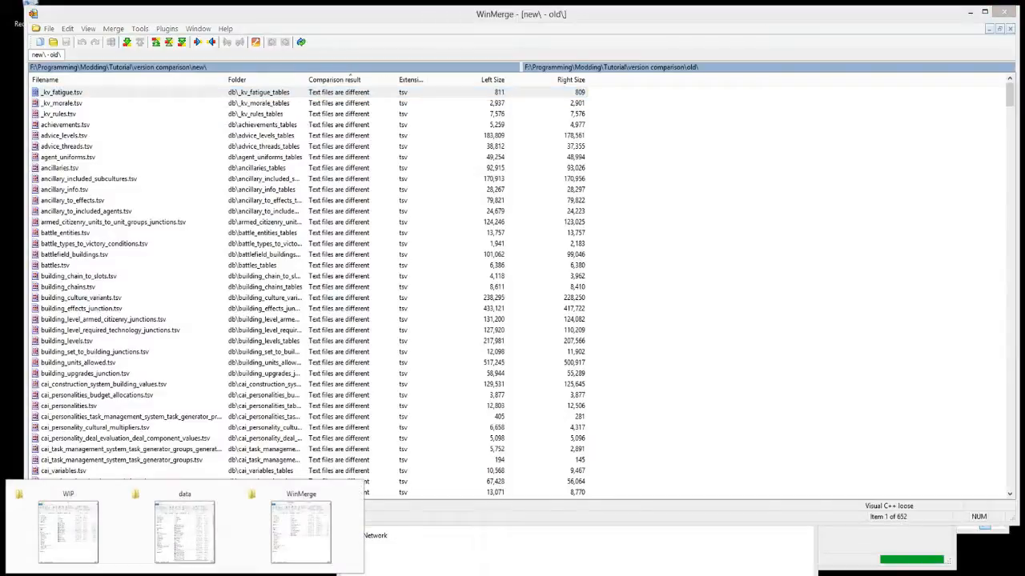
{"action": "left_click", "coordinate": [79, 530]}
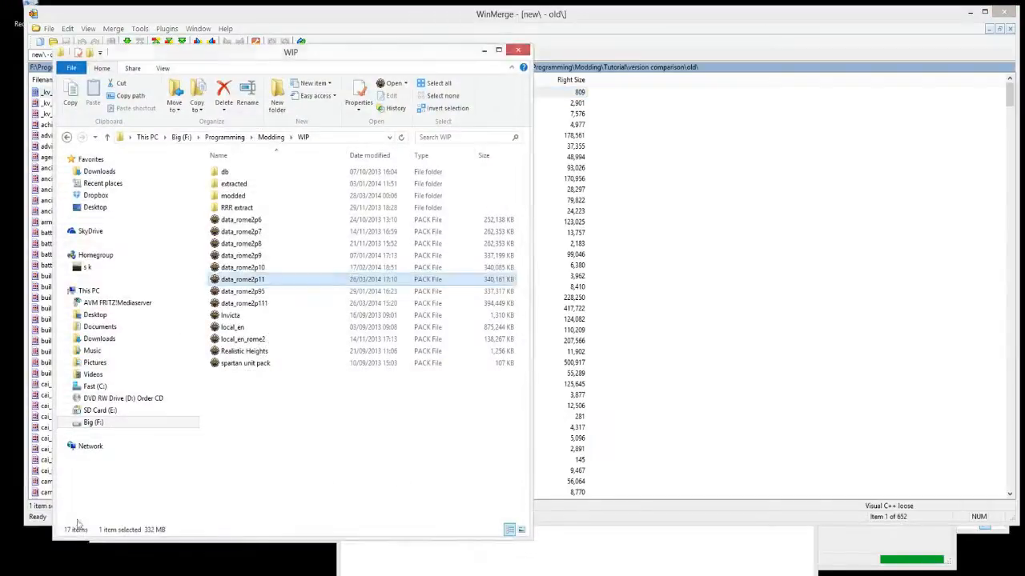
{"action": "left_click", "coordinate": [270, 139]}
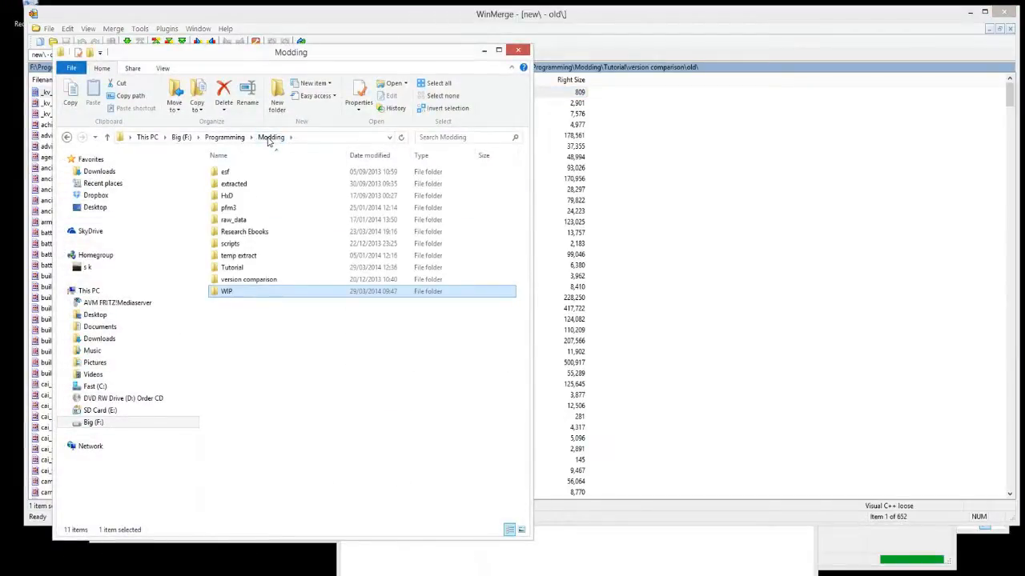
{"action": "double_click", "coordinate": [236, 296]}
{"action": "double_click", "coordinate": [249, 197]}
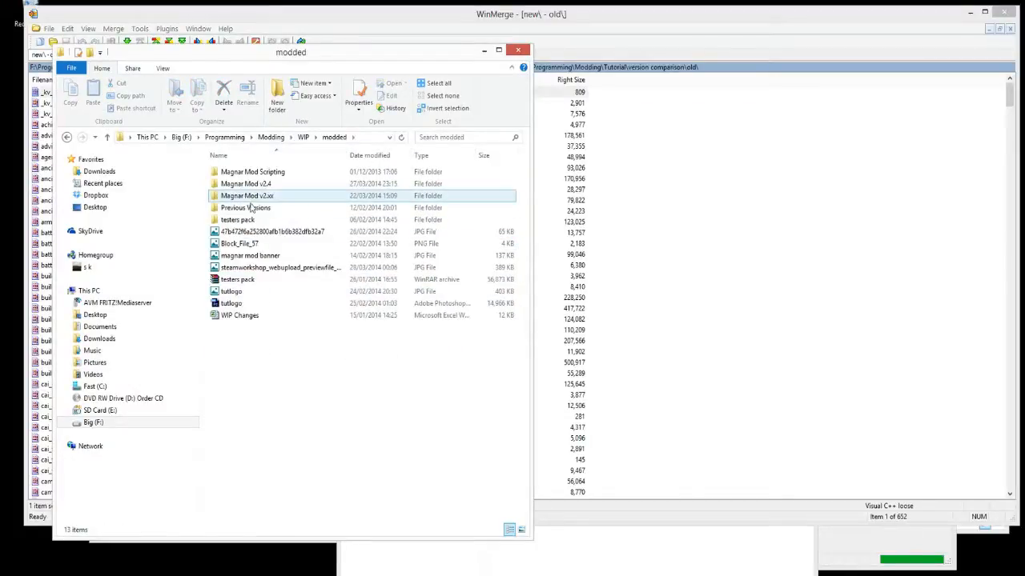
{"action": "double_click", "coordinate": [247, 184]}
{"action": "left_click", "coordinate": [267, 315]}
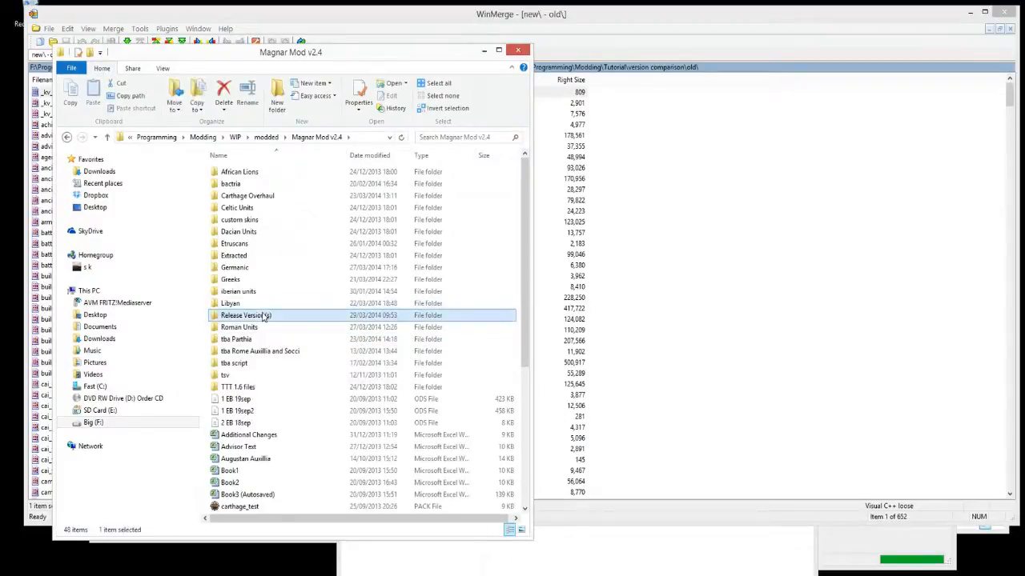
{"action": "double_click", "coordinate": [265, 317]}
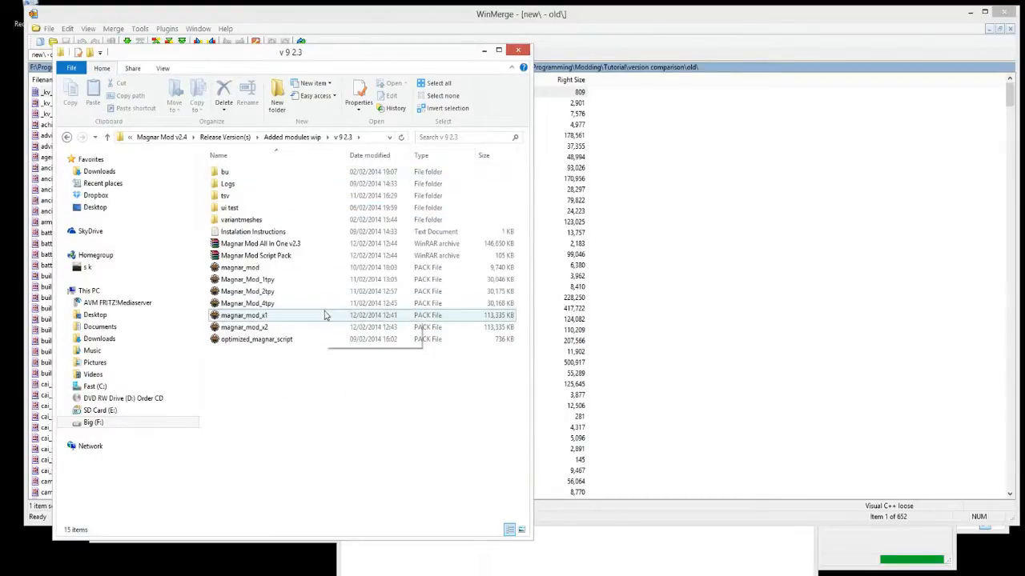
Open the magnar_mod pack in Pack File Manager, minimize the folder window, and bring the opened pack to the front
{"action": "left_click_drag", "start_coordinate": [321, 422], "coordinate": [276, 273]}
{"action": "left_click", "coordinate": [249, 408]}
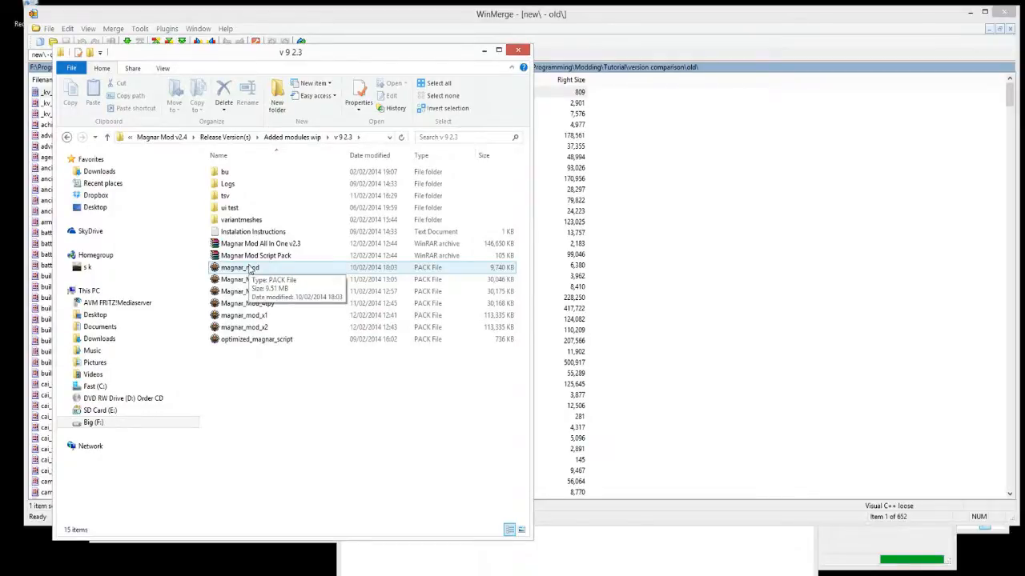
{"action": "left_click", "coordinate": [249, 270]}
{"action": "left_click", "coordinate": [484, 50]}
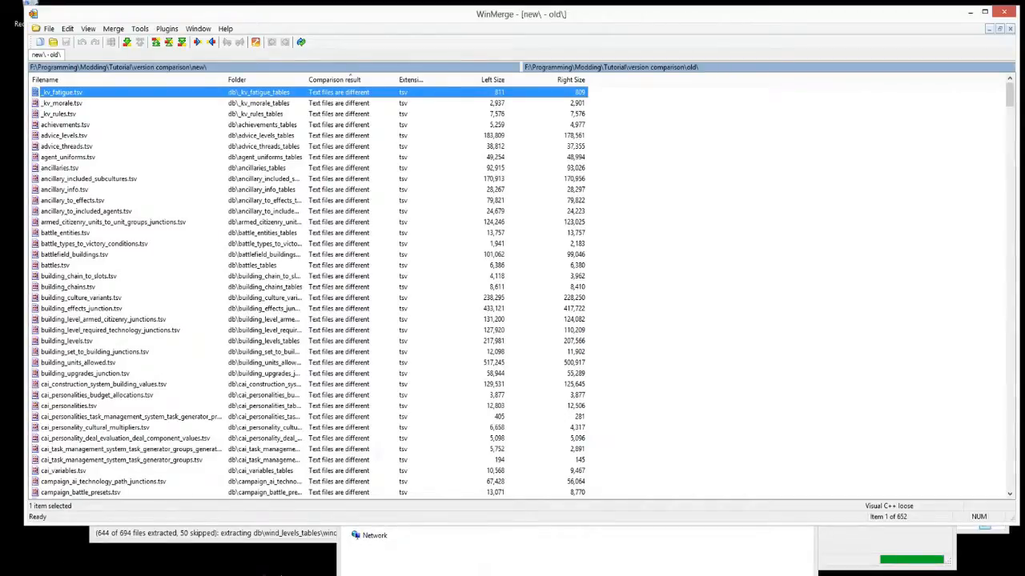
{"action": "mouse_move", "coordinate": [275, 568]}
{"action": "left_click", "coordinate": [381, 514]}
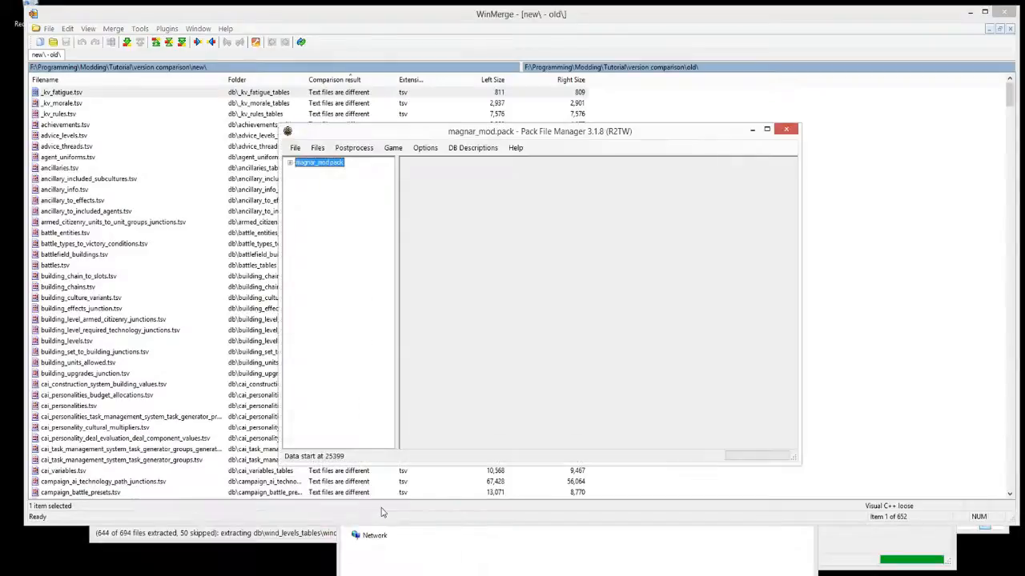
Expand the db folder of magnar_mod.pack, widen the tree pane, and open the _kv_fatigue table
{"action": "left_click", "coordinate": [290, 163]}
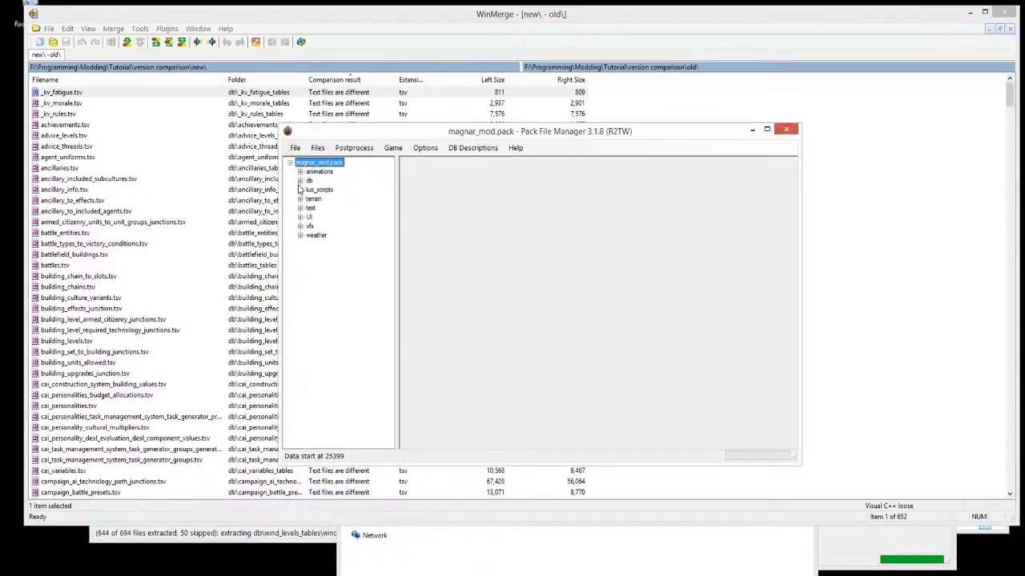
{"action": "left_click", "coordinate": [301, 182]}
{"action": "scroll", "coordinate": [384, 342], "scroll_direction": "up", "scroll_amount": 15}
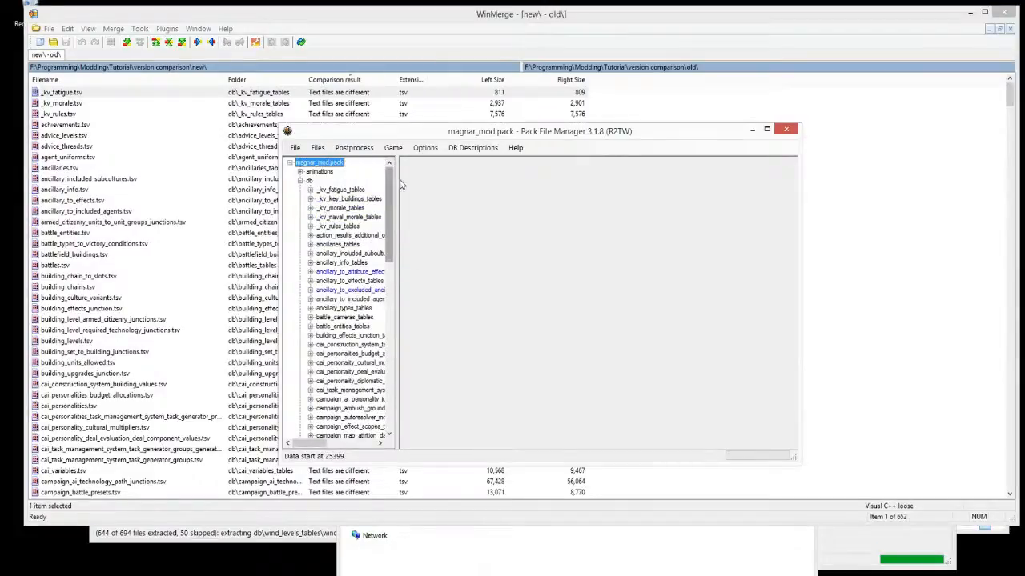
{"action": "left_click_drag", "start_coordinate": [395, 189], "coordinate": [478, 189]}
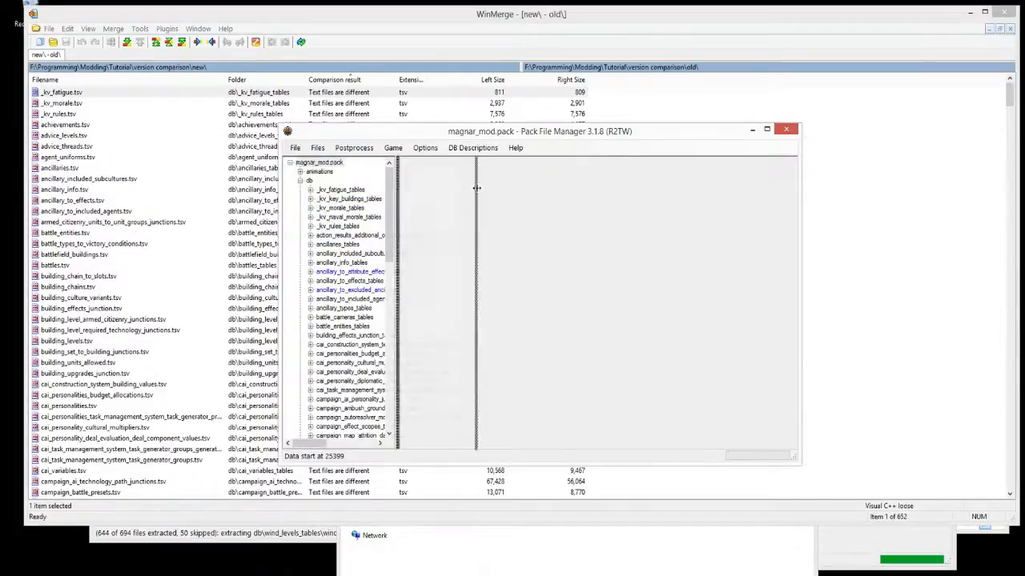
{"action": "left_click", "coordinate": [310, 189]}
{"action": "left_click", "coordinate": [343, 199]}
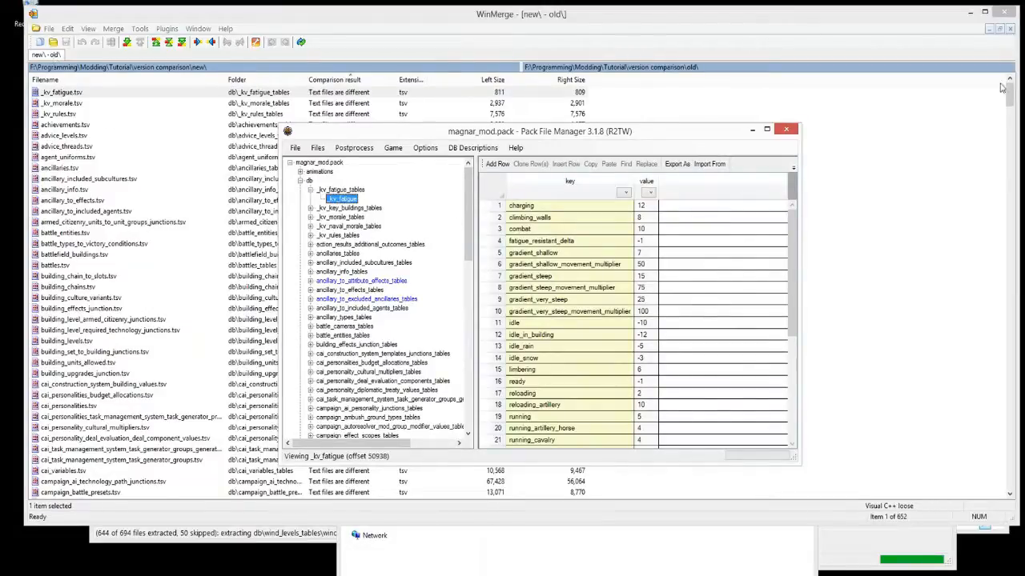
Arrange the pack window beside WinMerge and open the _kv_fatigue.tsv comparison to examine the new gradient_shallow_movement_multiplier value
{"action": "left_click_drag", "start_coordinate": [1019, 75], "coordinate": [854, 56]}
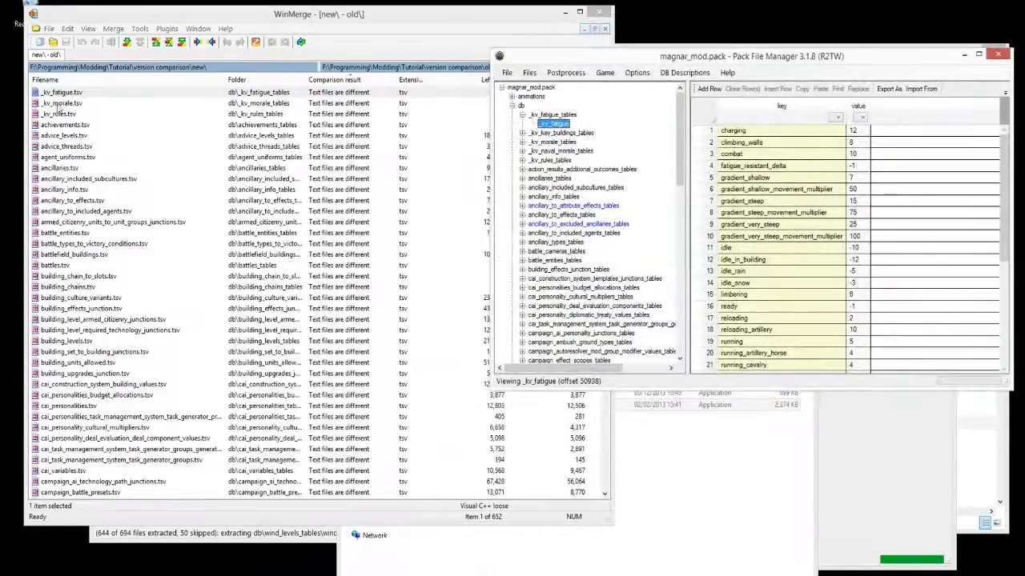
{"action": "double_click", "coordinate": [67, 96]}
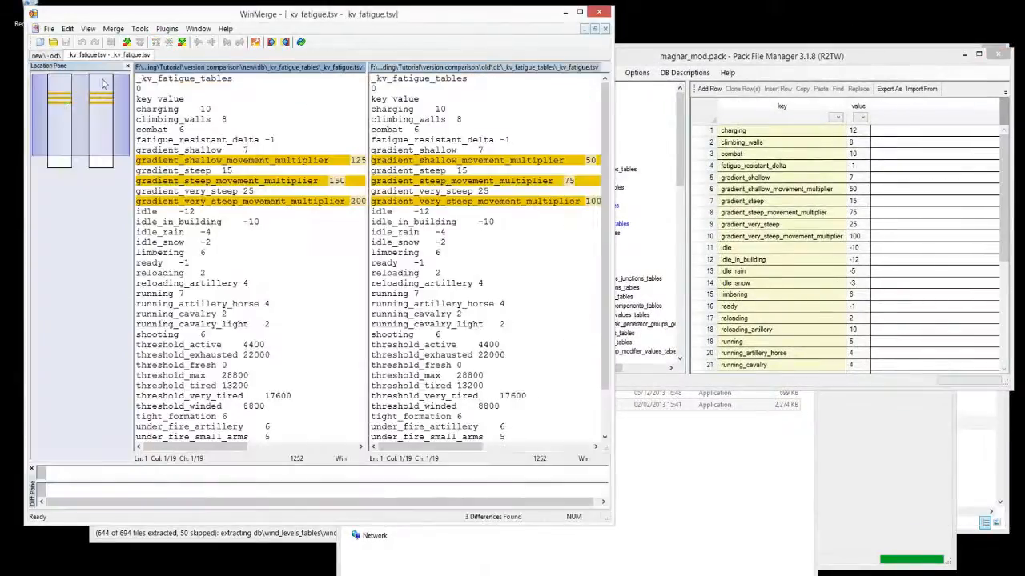
{"action": "left_click", "coordinate": [850, 236]}
{"action": "left_click_drag", "start_coordinate": [330, 160], "coordinate": [373, 160]}
{"action": "left_click", "coordinate": [938, 262]}
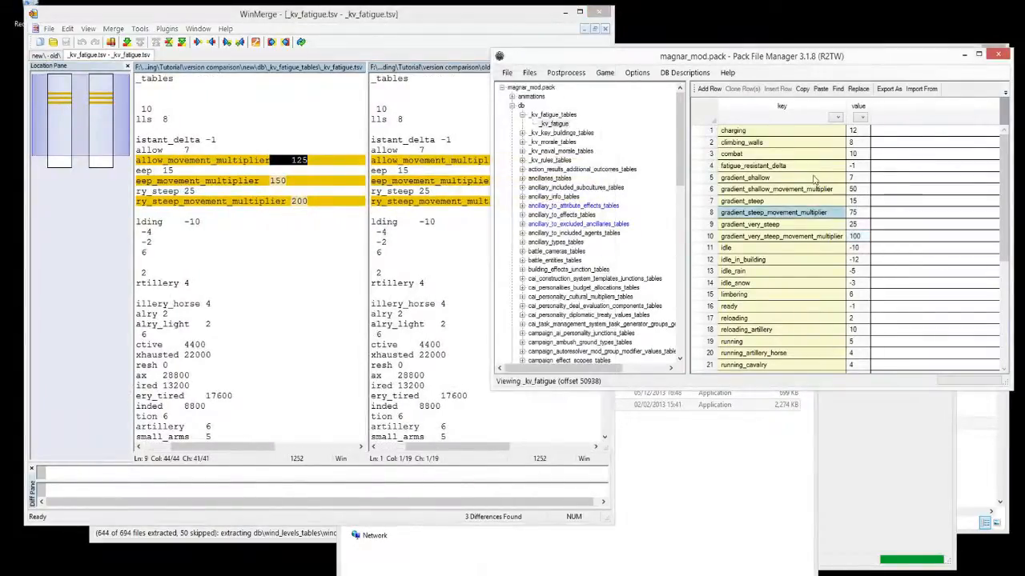
Set gradient_shallow_movement_multiplier to 125 in the pack's _kv_fatigue table
{"action": "left_click", "coordinate": [824, 189]}
{"action": "mouse_move", "coordinate": [1006, 170]}
{"action": "left_mouse_down"}
{"action": "mouse_move", "coordinate": [1011, 334]}
{"action": "mouse_move", "coordinate": [1005, 176]}
{"action": "left_mouse_up"}
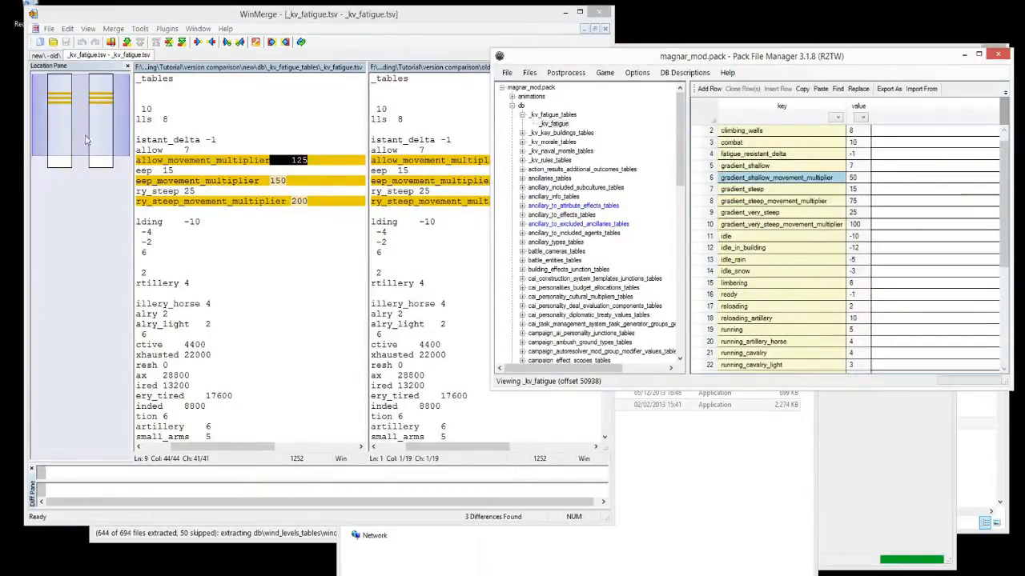
{"action": "left_click", "coordinate": [854, 188]}
{"action": "left_click", "coordinate": [850, 181]}
{"action": "type", "text": "12"}
{"action": "key", "text": "Return"}
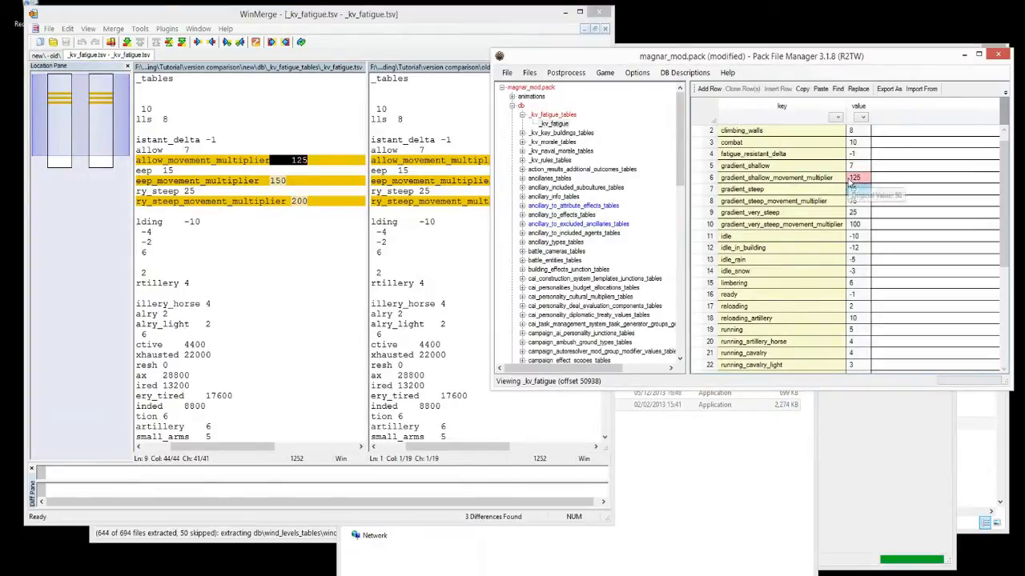
{"action": "left_click", "coordinate": [852, 203]}
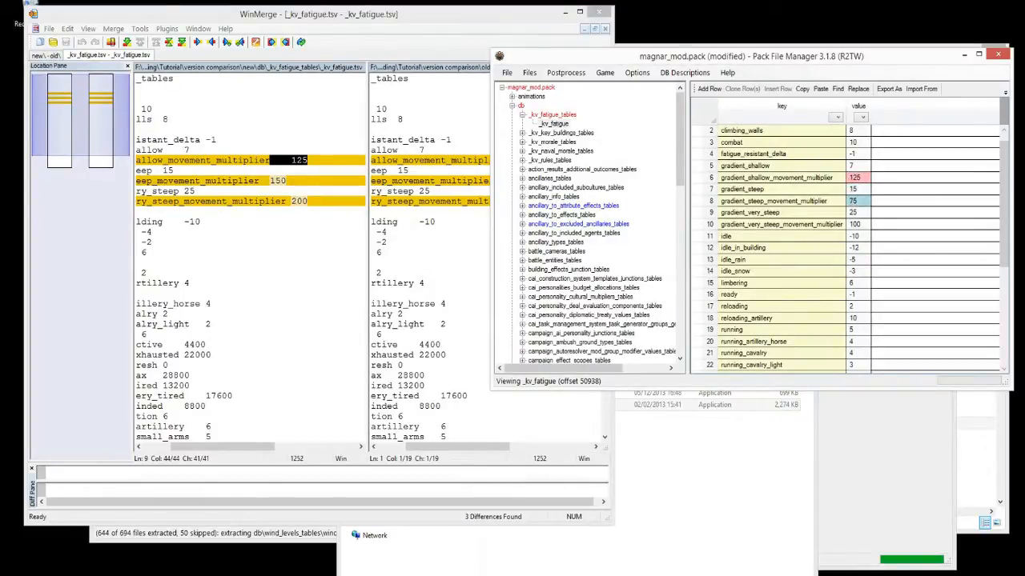
{"action": "left_click_drag", "start_coordinate": [245, 447], "coordinate": [171, 450]}
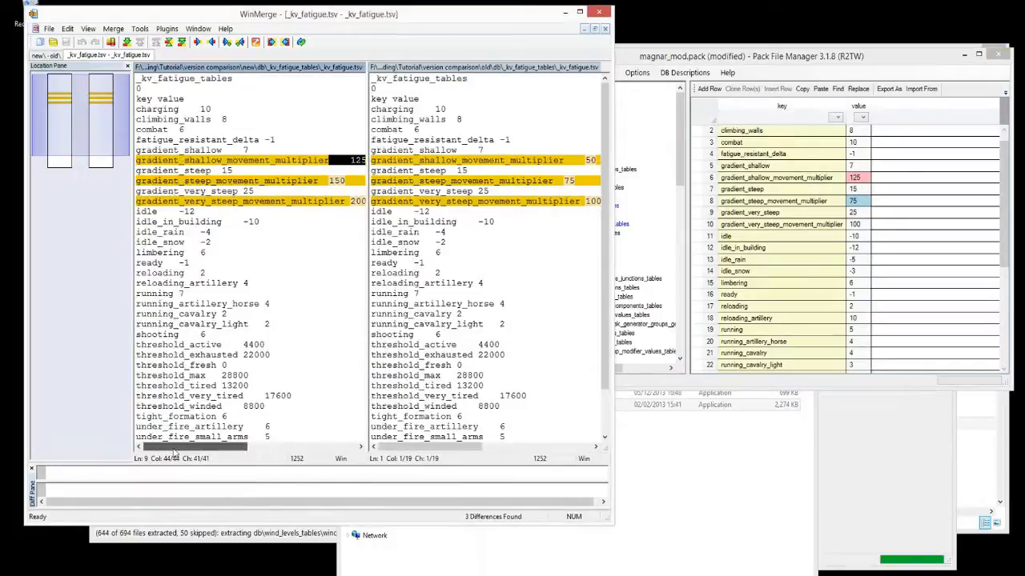
{"action": "type", "text": "150"}
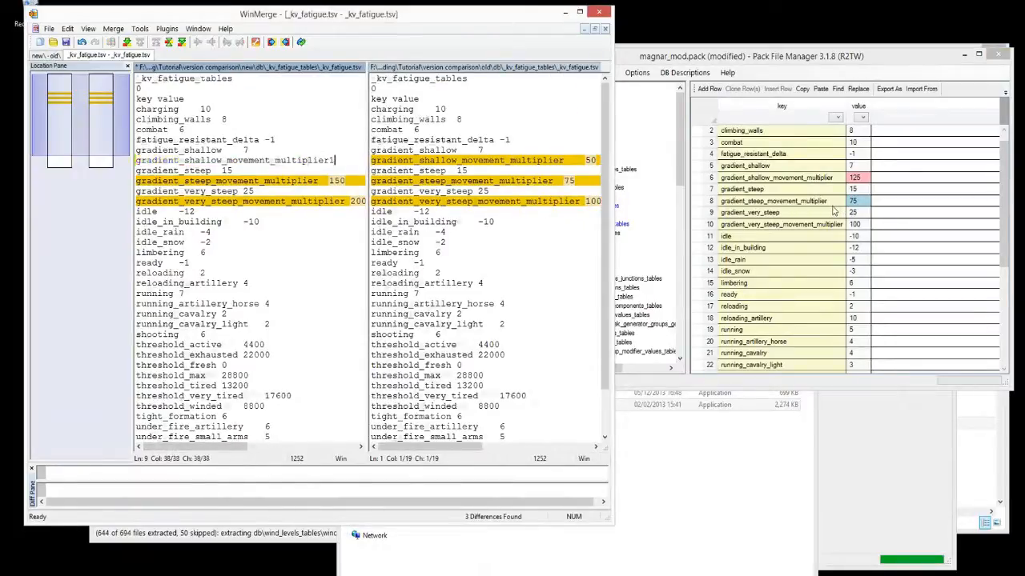
{"action": "key", "text": "BackSpace"}
{"action": "key", "text": "BackSpace"}
{"action": "key", "text": "BackSpace"}
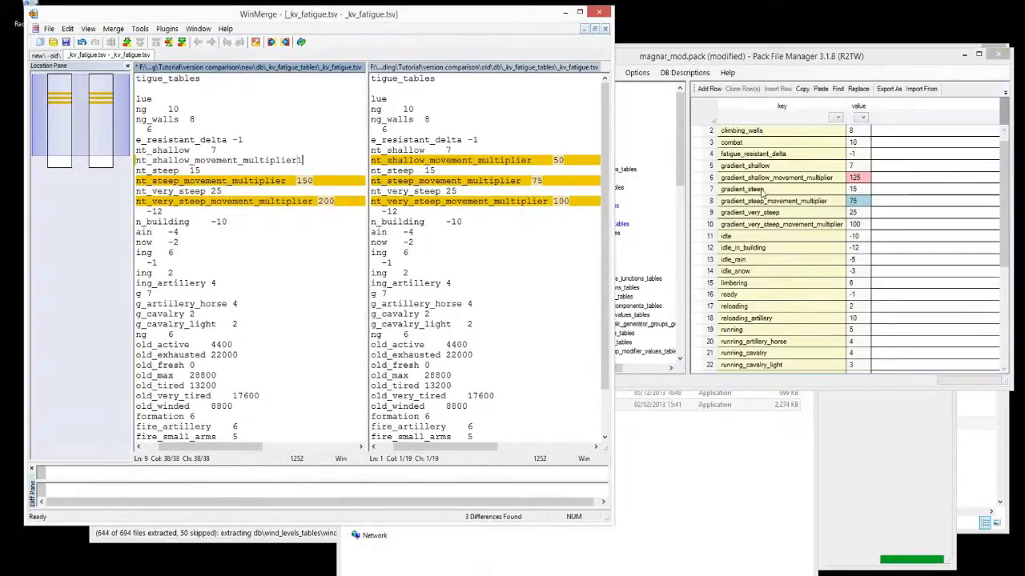
Set gradient_steep_movement_multiplier to 150 and gradient_very_steep_movement_multiplier to 200 in the pack's _kv_fatigue table, and reopen the table to check it
{"action": "left_click", "coordinate": [904, 165]}
{"action": "double_click", "coordinate": [855, 201]}
{"action": "type", "text": "150"}
{"action": "key", "text": "Return"}
{"action": "key", "text": "Return"}
{"action": "type", "text": "200"}
{"action": "key", "text": "Return"}
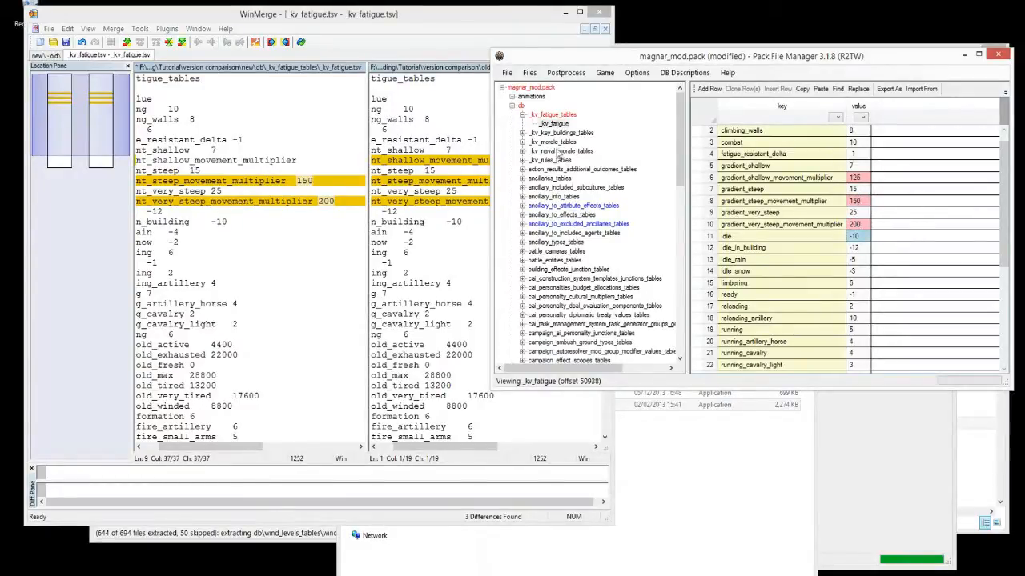
{"action": "left_click", "coordinate": [553, 142]}
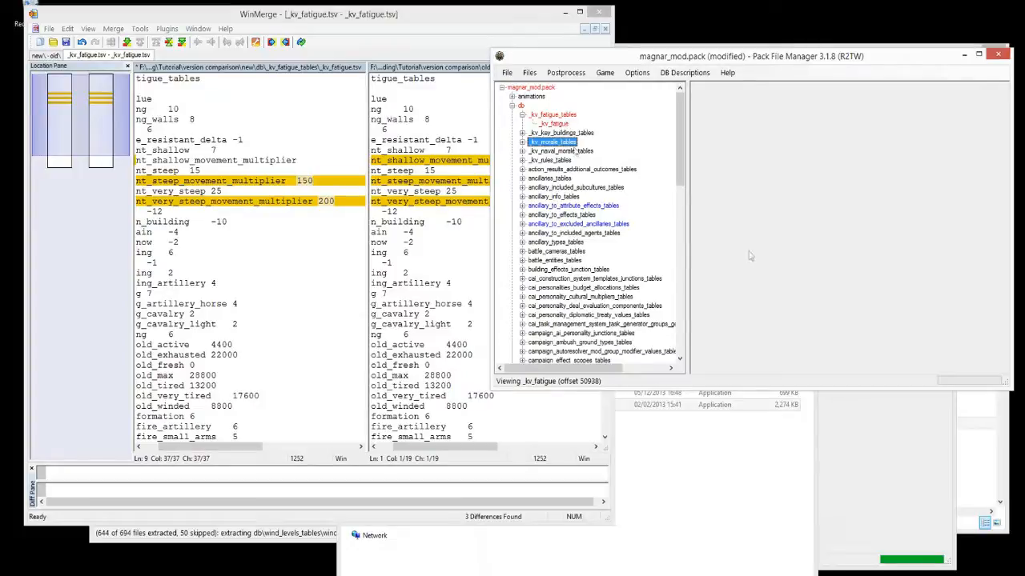
{"action": "left_click", "coordinate": [551, 125]}
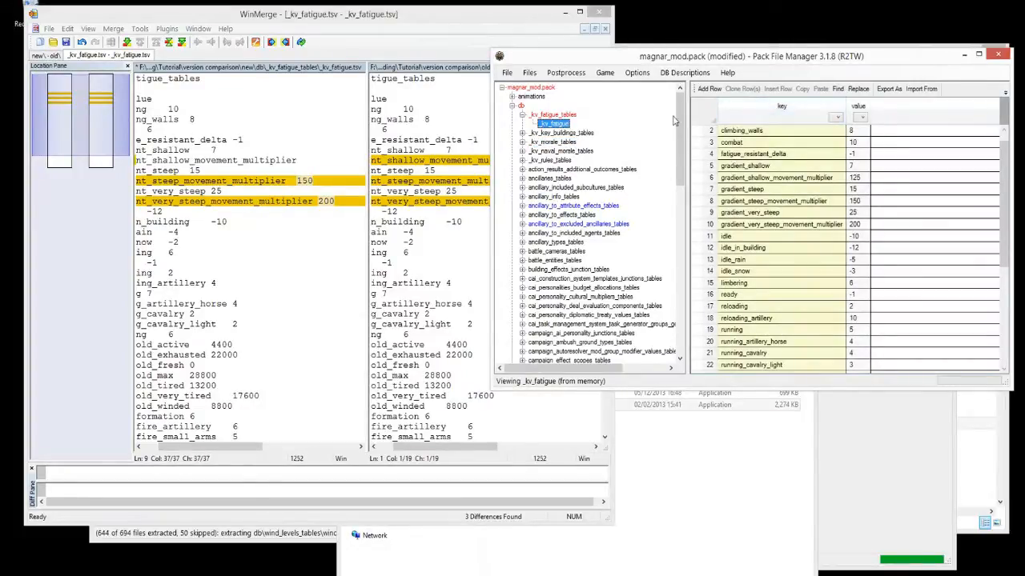
Open mod_campaign_autoresolver_mod_group_modifier_values in the pack and examine its name and rows
{"action": "left_click_drag", "start_coordinate": [679, 121], "coordinate": [677, 168]}
{"action": "left_click", "coordinate": [522, 188]}
{"action": "left_click", "coordinate": [552, 197]}
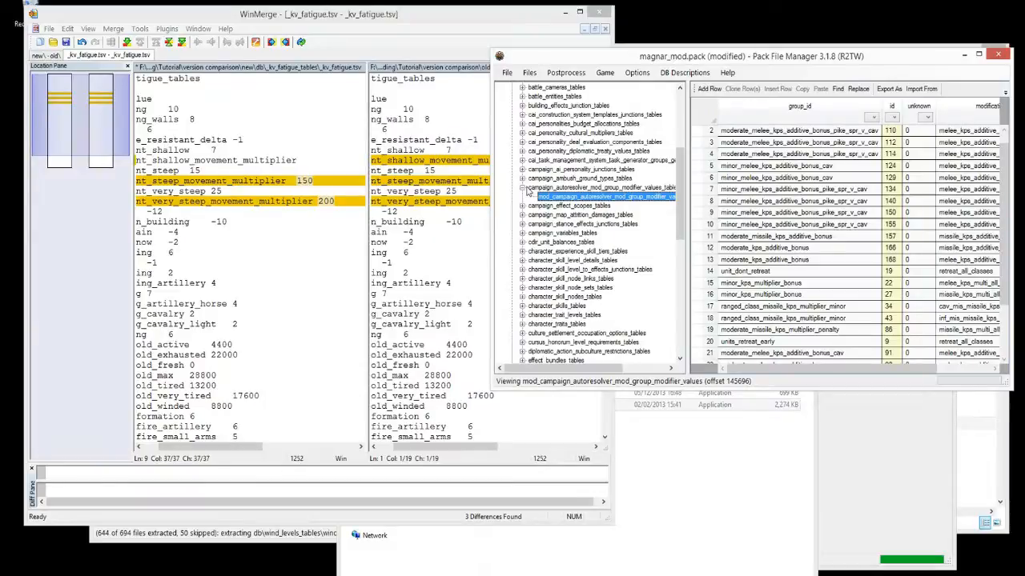
{"action": "left_click", "coordinate": [869, 212]}
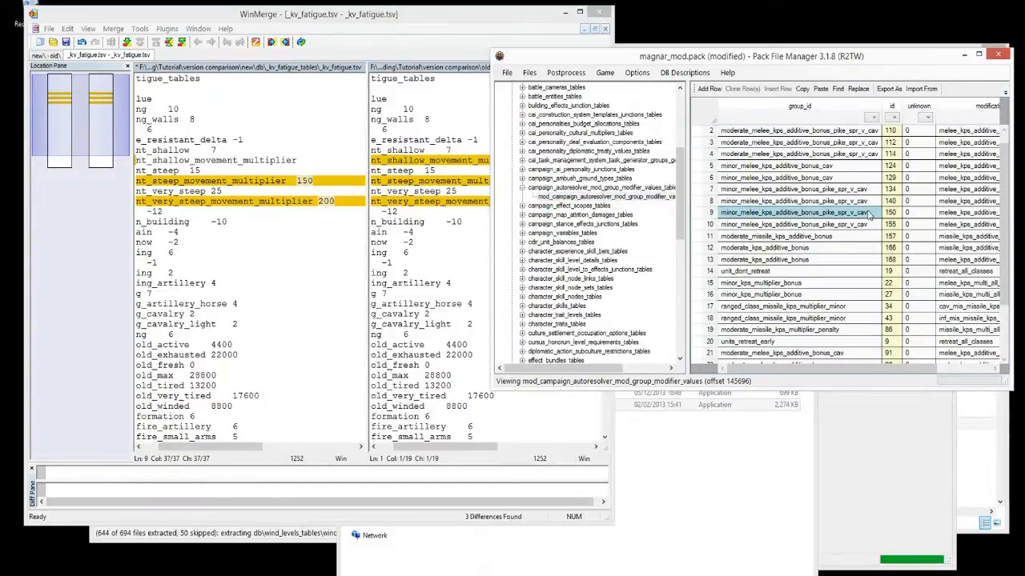
{"action": "left_click", "coordinate": [674, 198]}
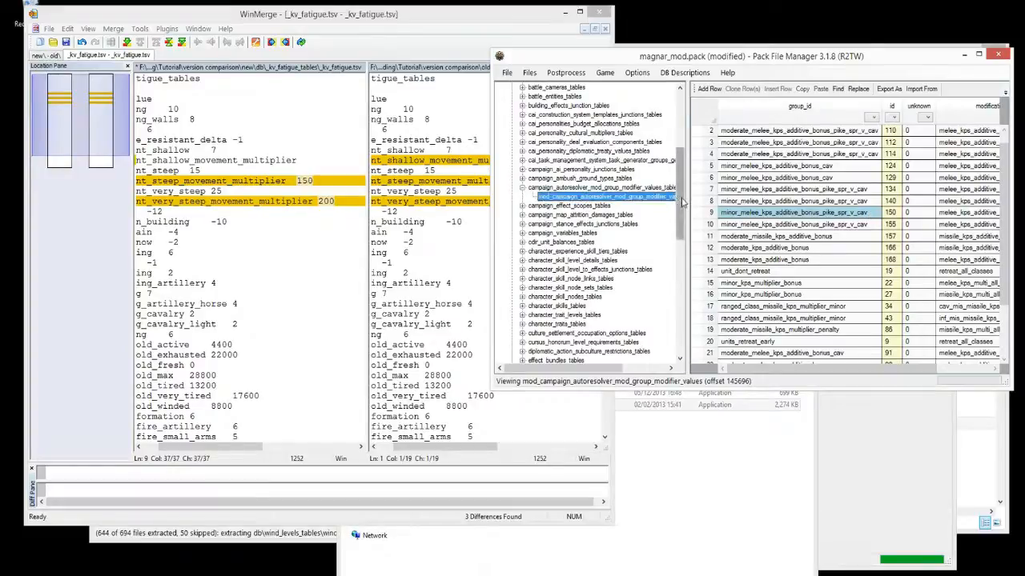
{"action": "scroll", "coordinate": [682, 203], "scroll_direction": "down", "scroll_amount": 4}
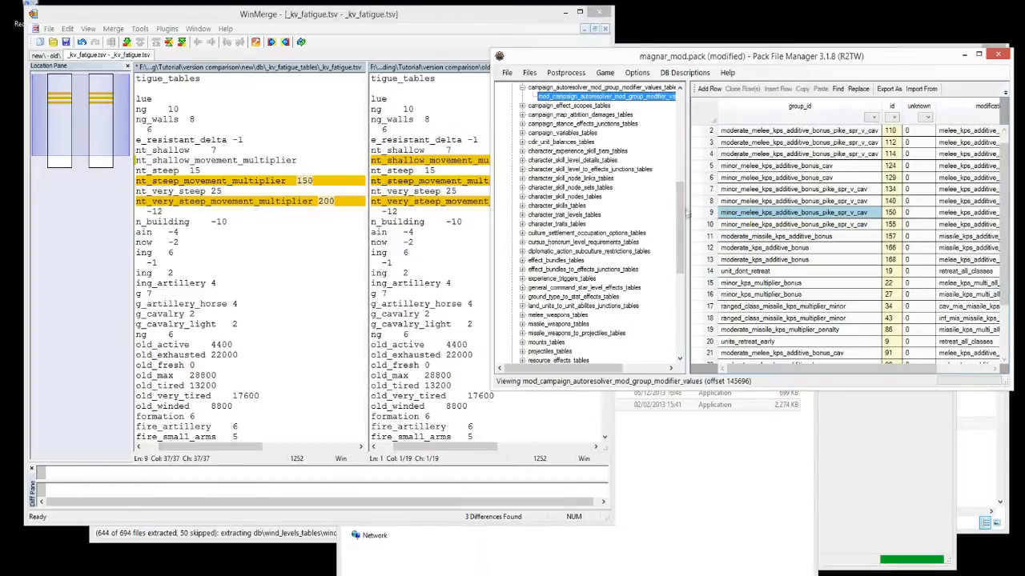
Expand the culture_settlement_occupation_options and character_traits tables, and open the projectiles table to examine its rows
{"action": "left_click", "coordinate": [522, 233]}
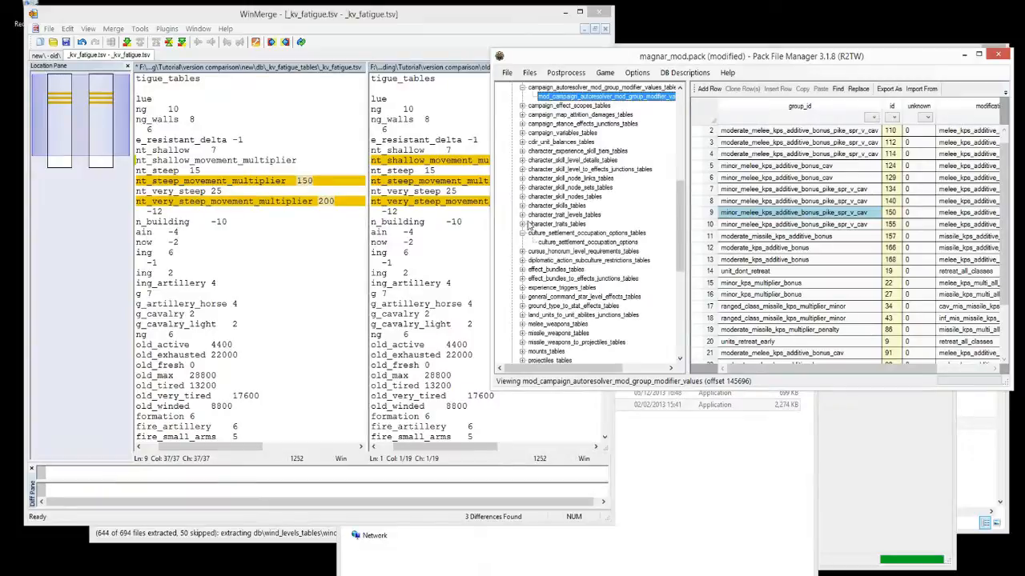
{"action": "double_click", "coordinate": [532, 224]}
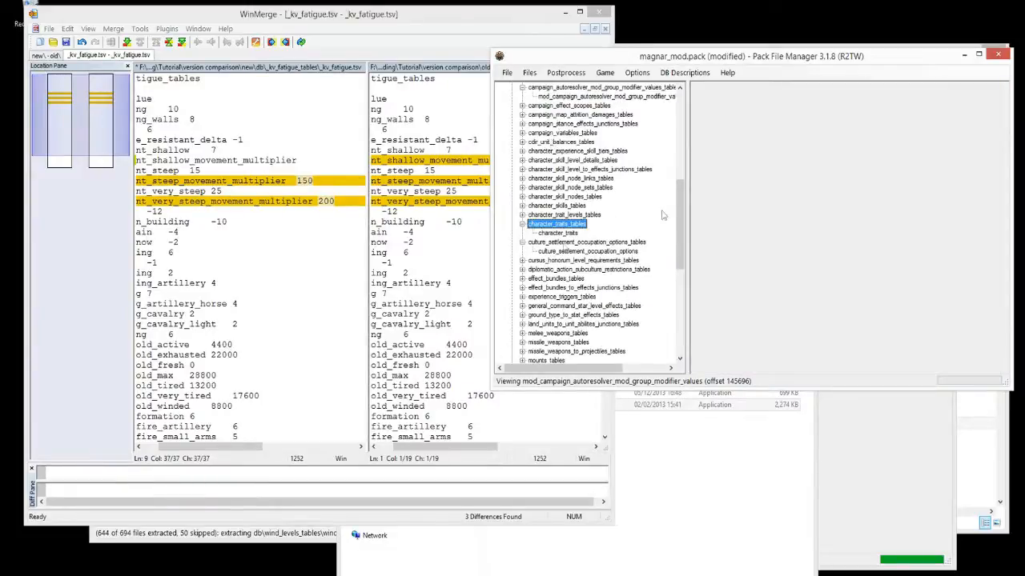
{"action": "left_click_drag", "start_coordinate": [686, 238], "coordinate": [685, 269]}
{"action": "left_click", "coordinate": [522, 269]}
{"action": "left_click", "coordinate": [553, 278]}
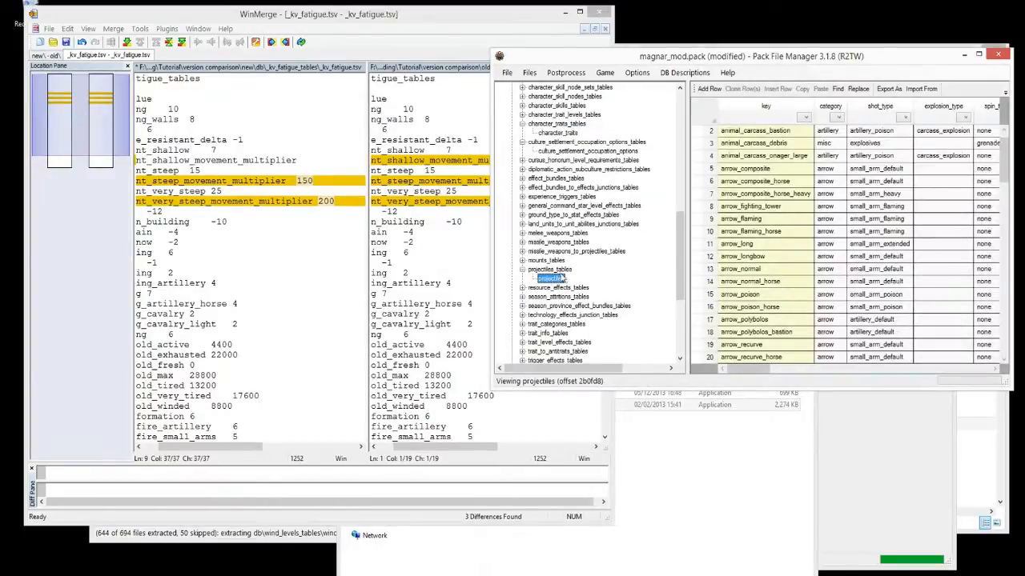
{"action": "left_click", "coordinate": [854, 249]}
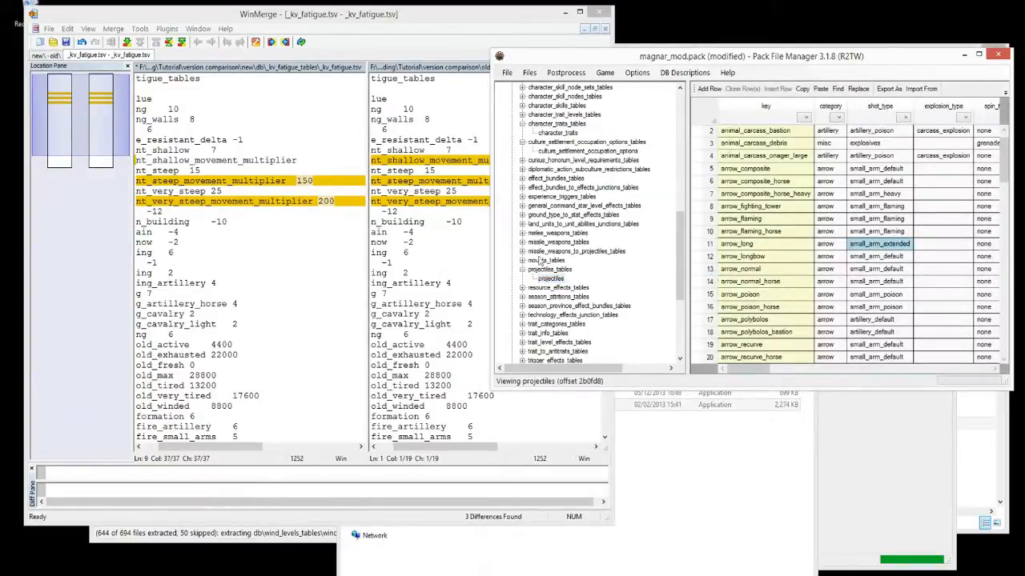
Expand the mounts, missile_weapons_to_projectiles, melee_weapons and land_units_to_unit_abilites_junctions tables, and open mag_melee_weapons
{"action": "left_click", "coordinate": [522, 260]}
{"action": "left_click", "coordinate": [522, 251]}
{"action": "left_click", "coordinate": [522, 233]}
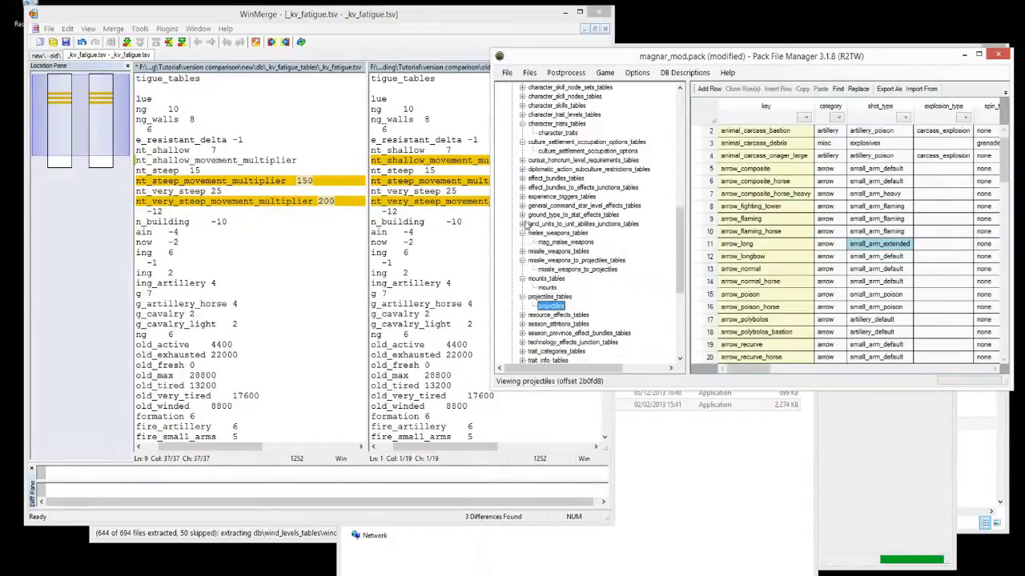
{"action": "left_click", "coordinate": [522, 224]}
{"action": "left_click", "coordinate": [549, 253]}
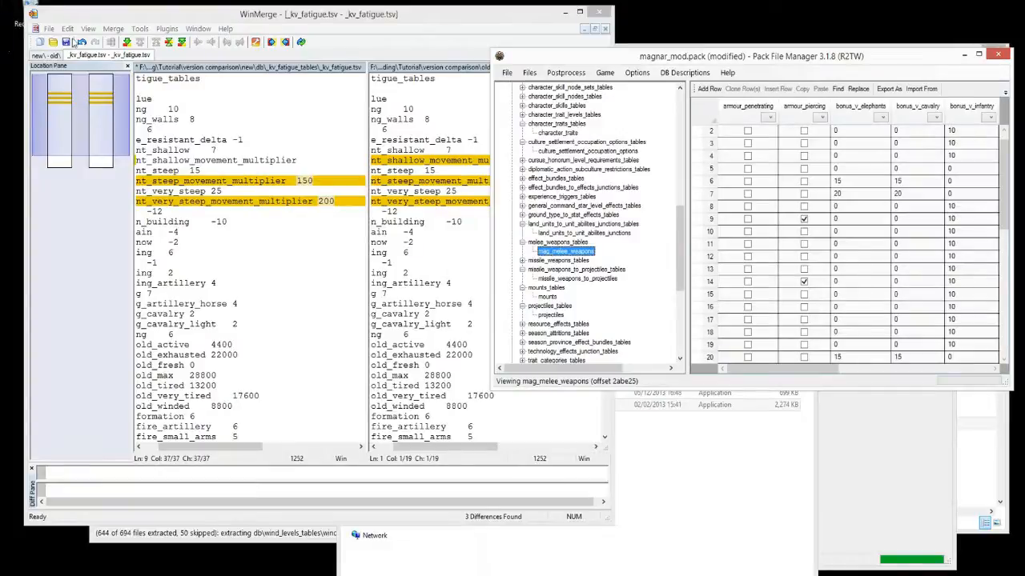
Close the _kv_fatigue.tsv comparison in WinMerge, discarding the accidental changes to the left side file
{"action": "right_click", "coordinate": [90, 55]}
{"action": "left_click", "coordinate": [170, 130]}
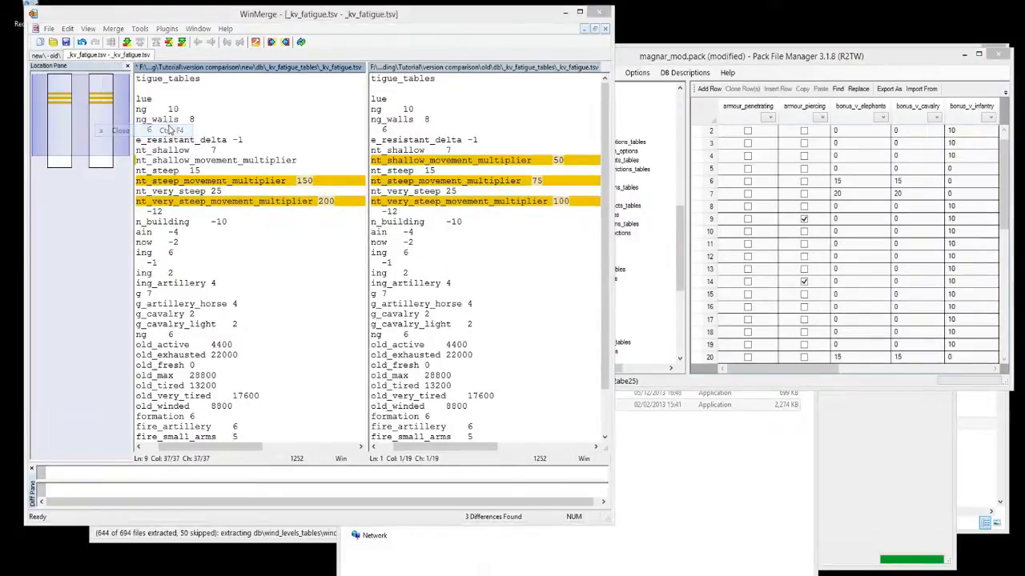
{"action": "left_click", "coordinate": [402, 331]}
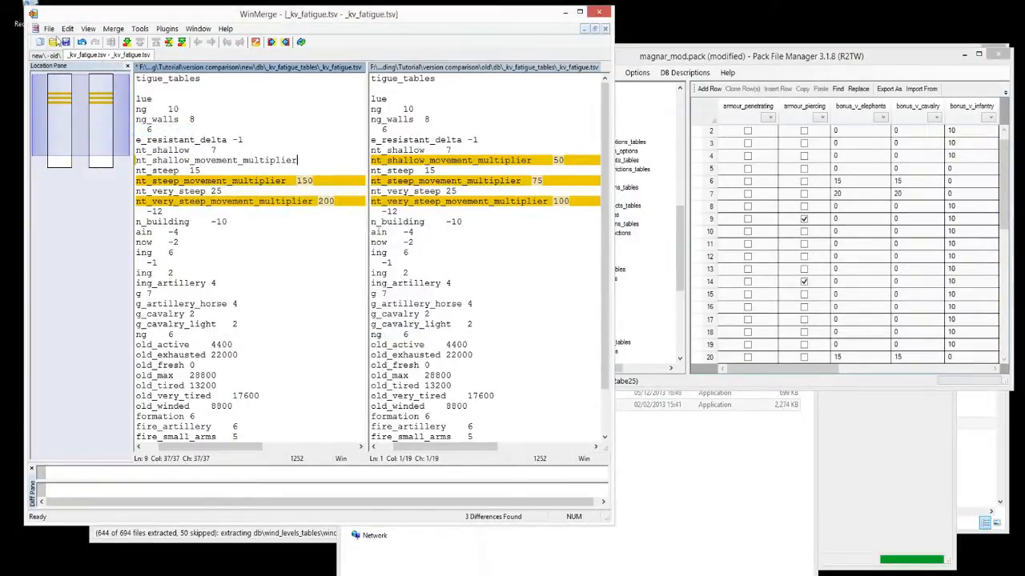
{"action": "right_click", "coordinate": [100, 55]}
{"action": "left_click", "coordinate": [173, 128]}
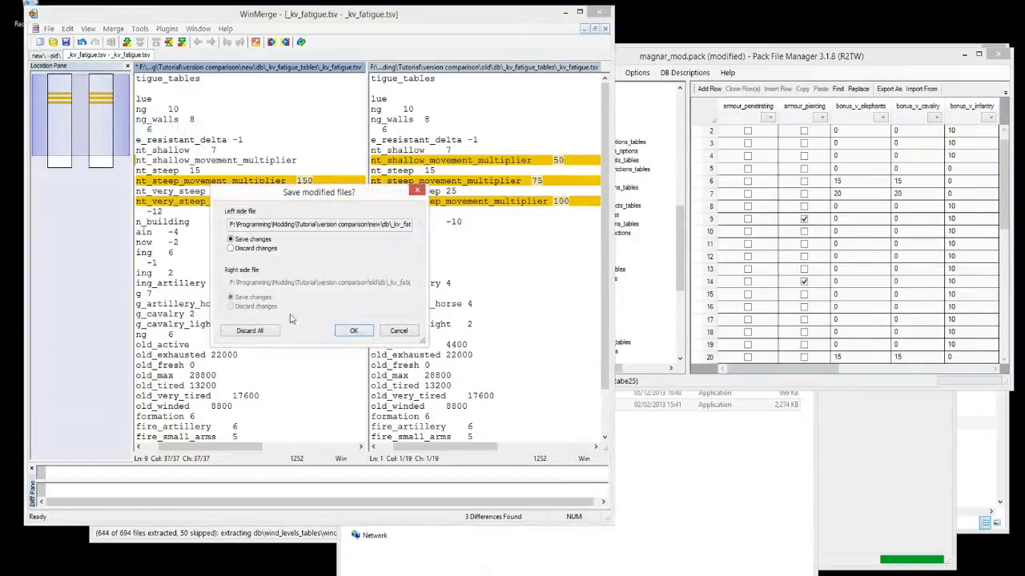
{"action": "left_click", "coordinate": [250, 248]}
{"action": "left_click", "coordinate": [359, 330]}
Check the changed tables from commander_unit_permissions.tsv to provinces.tsv, and open the mounts table in the pack
{"action": "left_click", "coordinate": [104, 213]}
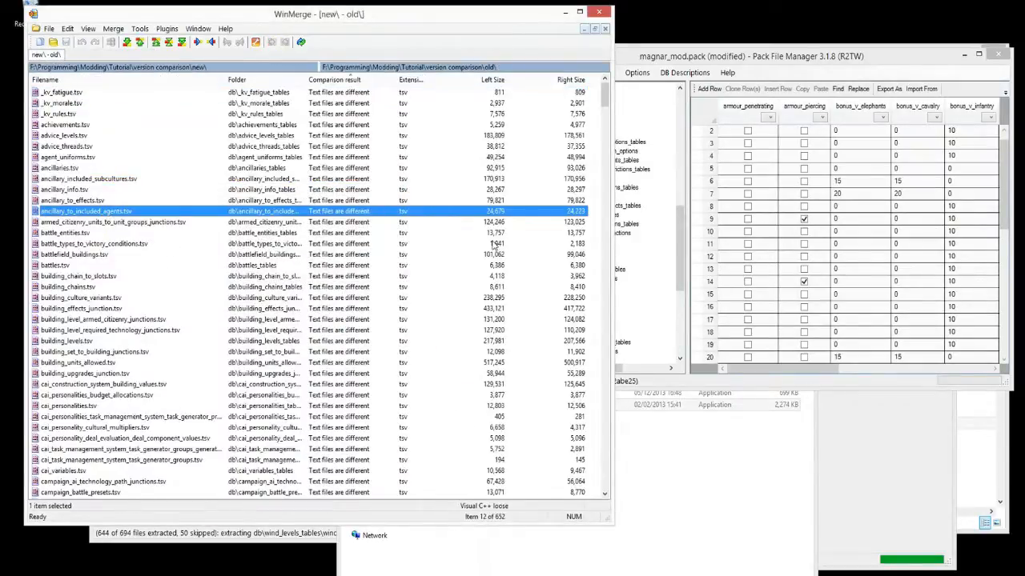
{"action": "left_click_drag", "start_coordinate": [605, 94], "coordinate": [620, 138]}
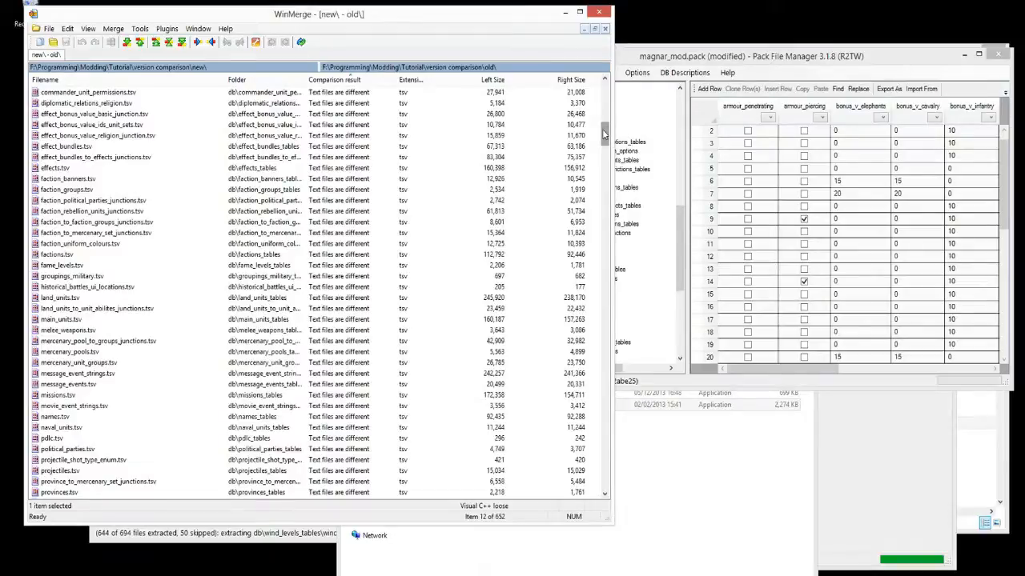
{"action": "left_click", "coordinate": [767, 67]}
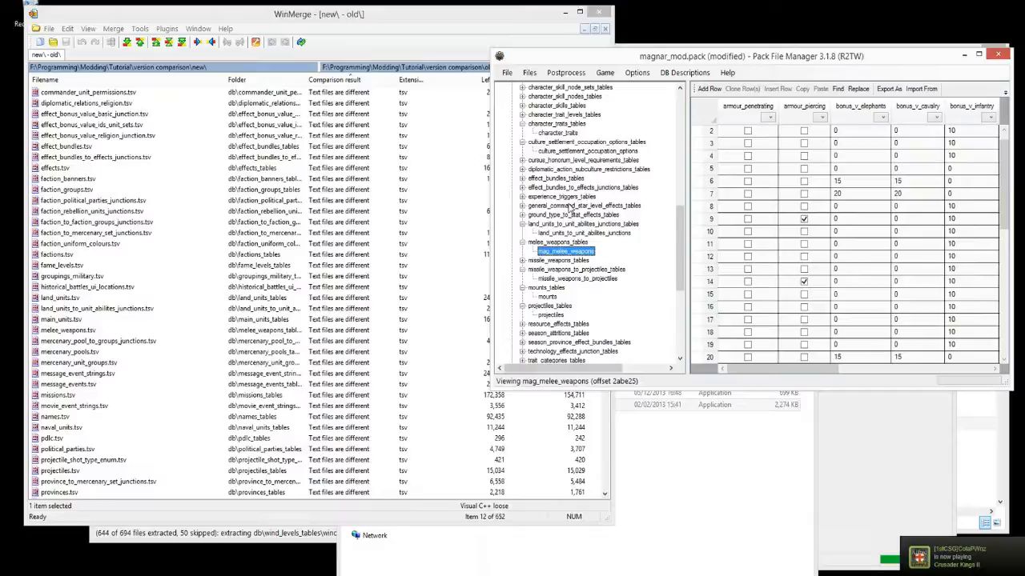
{"action": "left_click", "coordinate": [548, 297]}
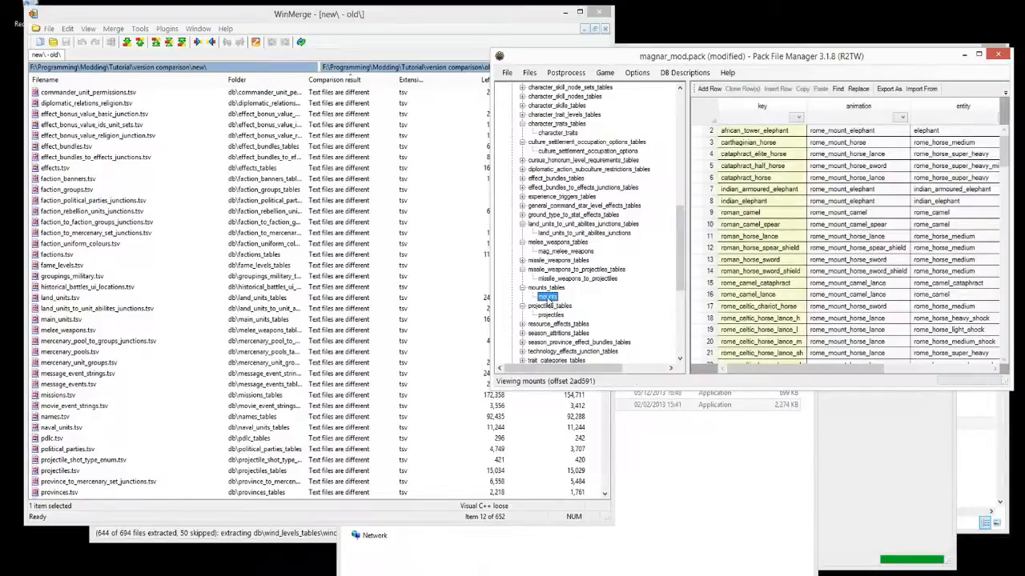
Rename the mounts table in the pack to mod_mounts
{"action": "right_click", "coordinate": [548, 298]}
{"action": "left_click", "coordinate": [592, 330]}
{"action": "key", "text": "Home"}
{"action": "type", "text": "mod_"}
{"action": "key", "text": "Return"}
Delete every row except african_elephant from the mod_mounts table
{"action": "scroll", "coordinate": [721, 168], "scroll_direction": "up", "scroll_amount": 1}
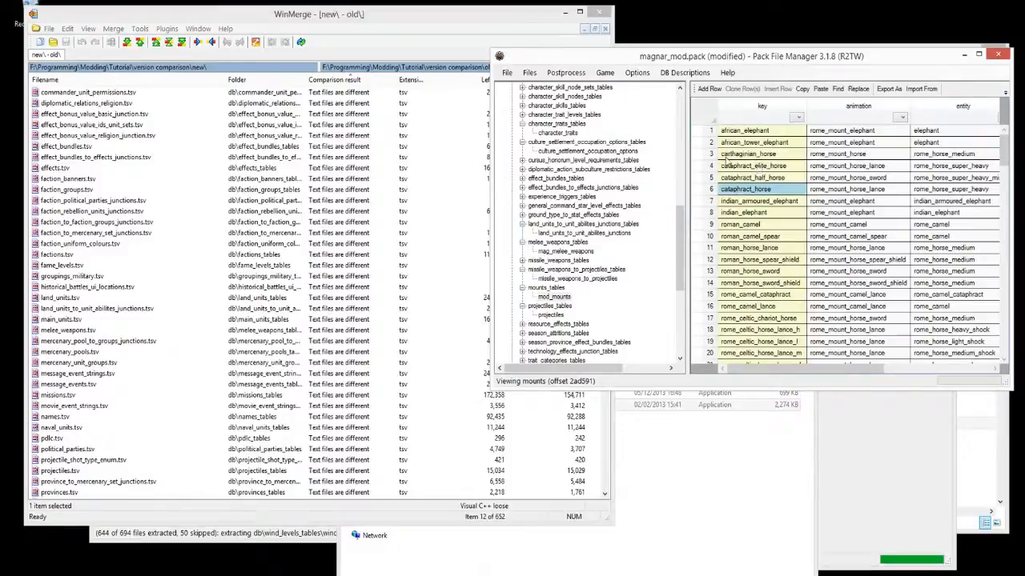
{"action": "left_click", "coordinate": [711, 143]}
{"action": "key", "text": "ctrl+shift+End"}
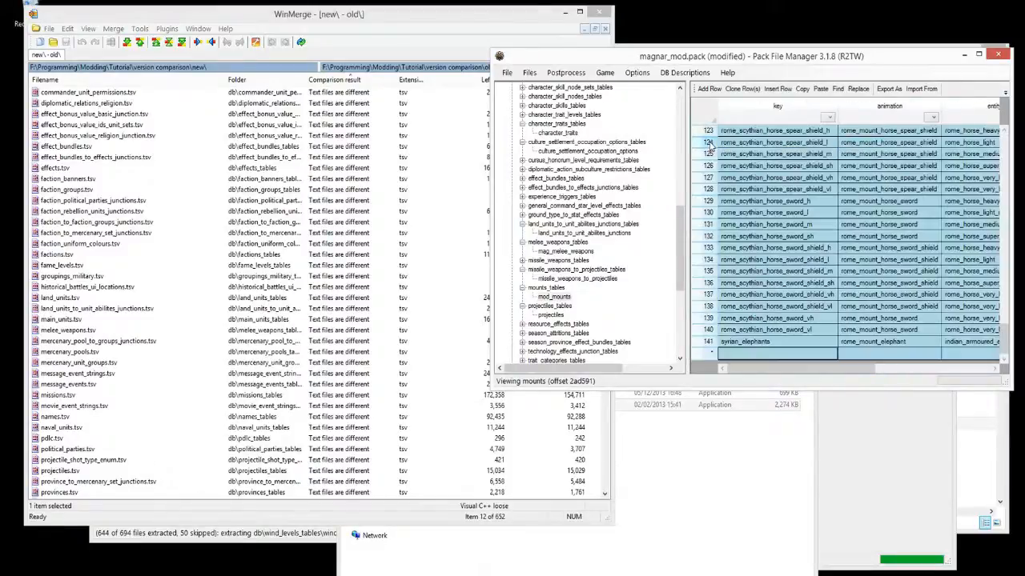
{"action": "key", "text": "Delete"}
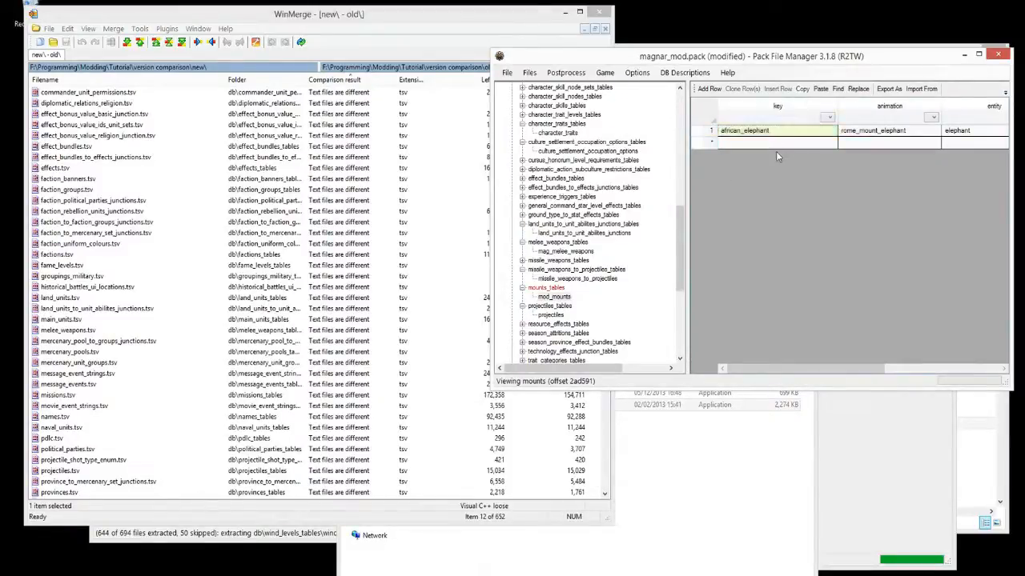
{"action": "left_click_drag", "start_coordinate": [788, 369], "coordinate": [726, 369]}
Reopen the mod_mounts table in the pack to check its contents
{"action": "left_click", "coordinate": [119, 311]}
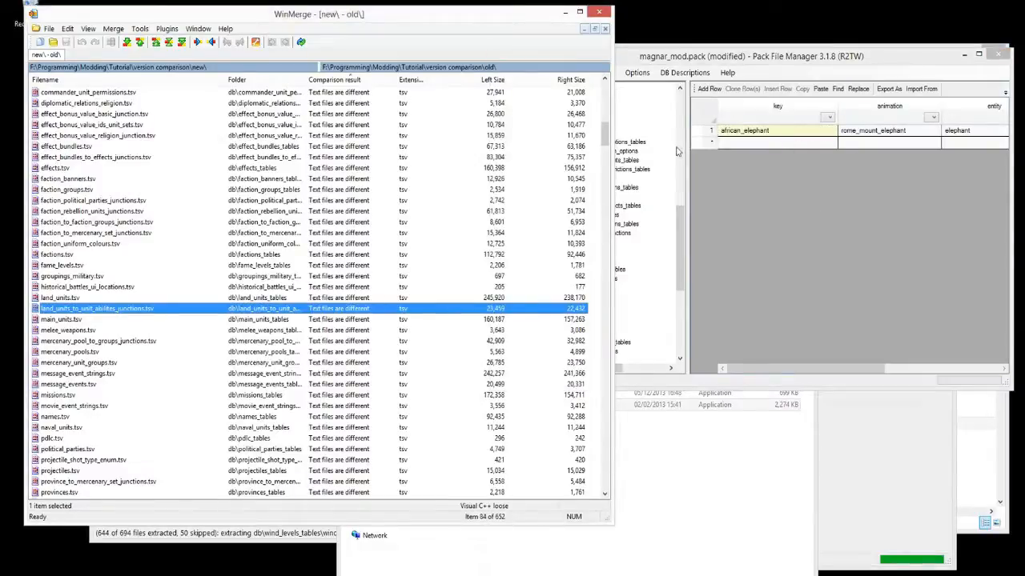
{"action": "left_click", "coordinate": [679, 272]}
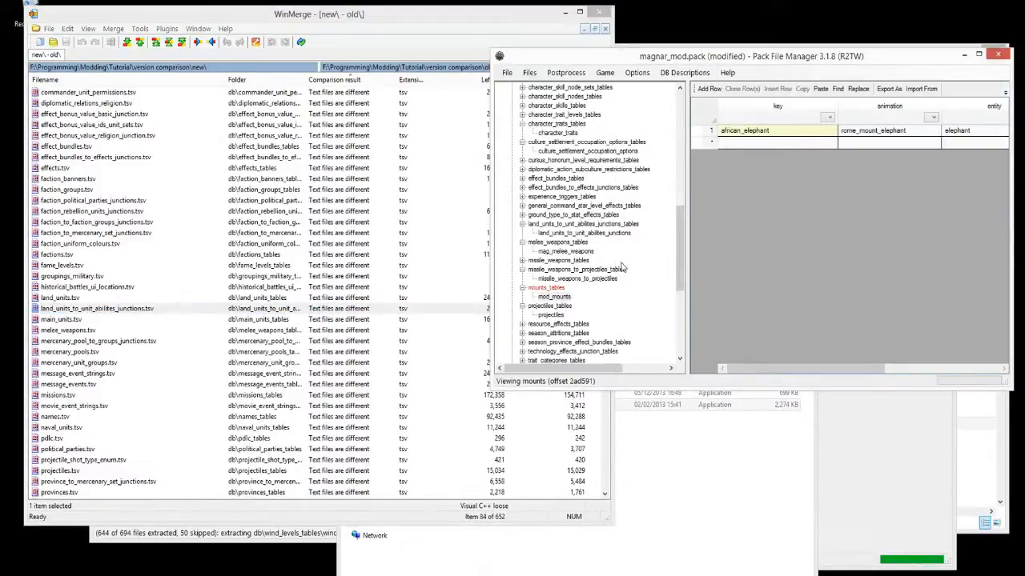
{"action": "left_click", "coordinate": [568, 333]}
{"action": "left_click", "coordinate": [555, 298]}
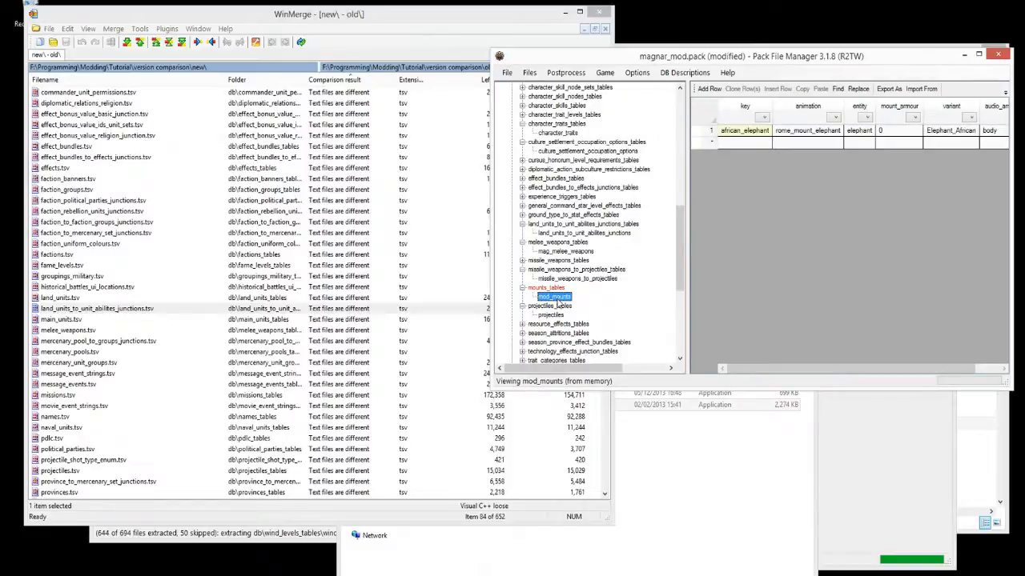
Review the list of changed tables in WinMerge down to videos.tsv and back to the land_units entries
{"action": "left_click", "coordinate": [347, 204]}
{"action": "scroll", "coordinate": [352, 172], "scroll_direction": "down", "scroll_amount": 6}
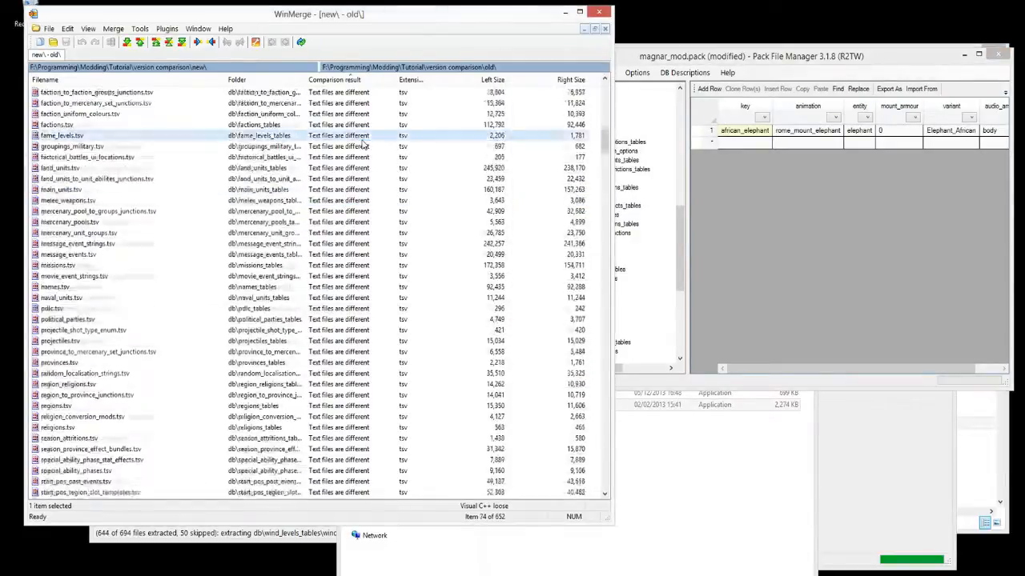
{"action": "scroll", "coordinate": [370, 137], "scroll_direction": "down", "scroll_amount": 4}
{"action": "scroll", "coordinate": [44, 384], "scroll_direction": "down", "scroll_amount": 5}
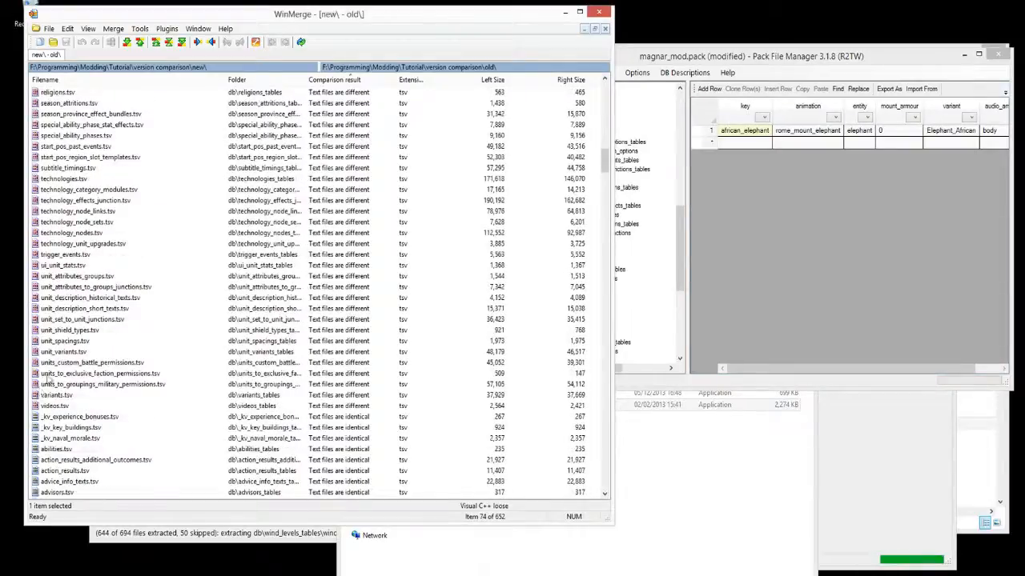
{"action": "scroll", "coordinate": [47, 360], "scroll_direction": "up", "scroll_amount": 20}
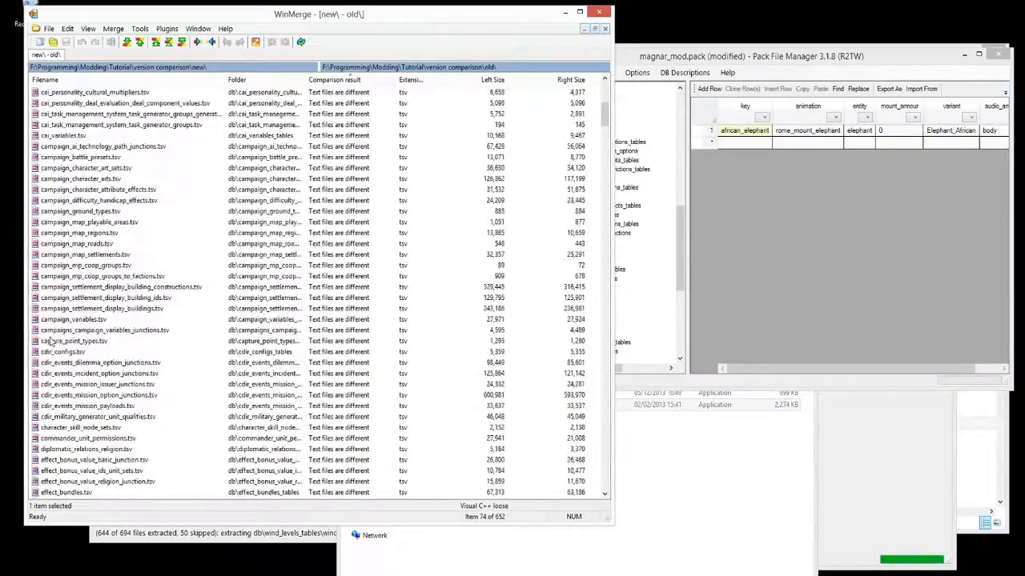
{"action": "scroll", "coordinate": [50, 343], "scroll_direction": "up", "scroll_amount": 2}
{"action": "scroll", "coordinate": [64, 302], "scroll_direction": "down", "scroll_amount": 19}
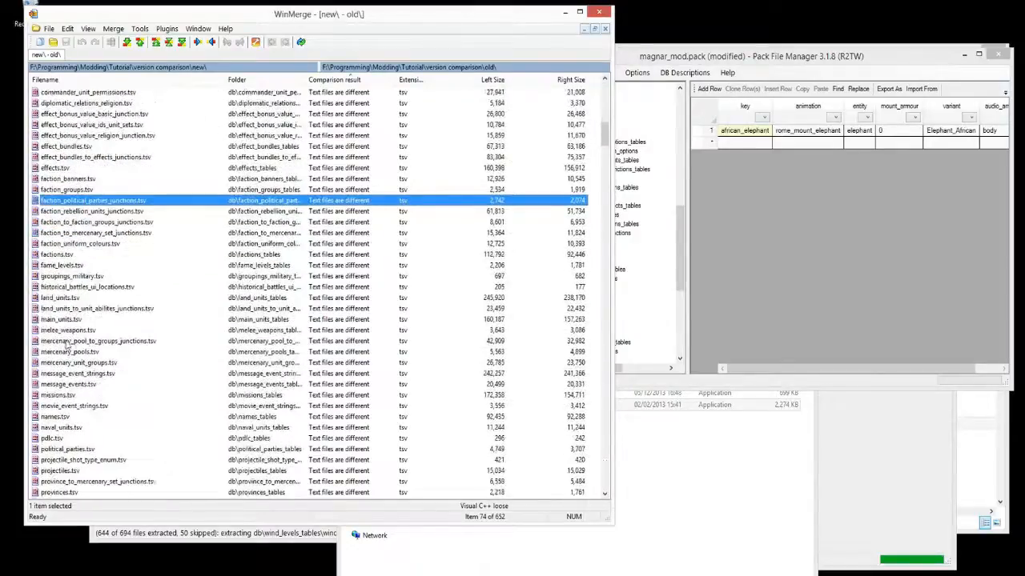
Open the land_units.tsv comparison and examine the changed and added rows against the old version
{"action": "double_click", "coordinate": [64, 299]}
{"action": "left_click", "coordinate": [829, 297]}
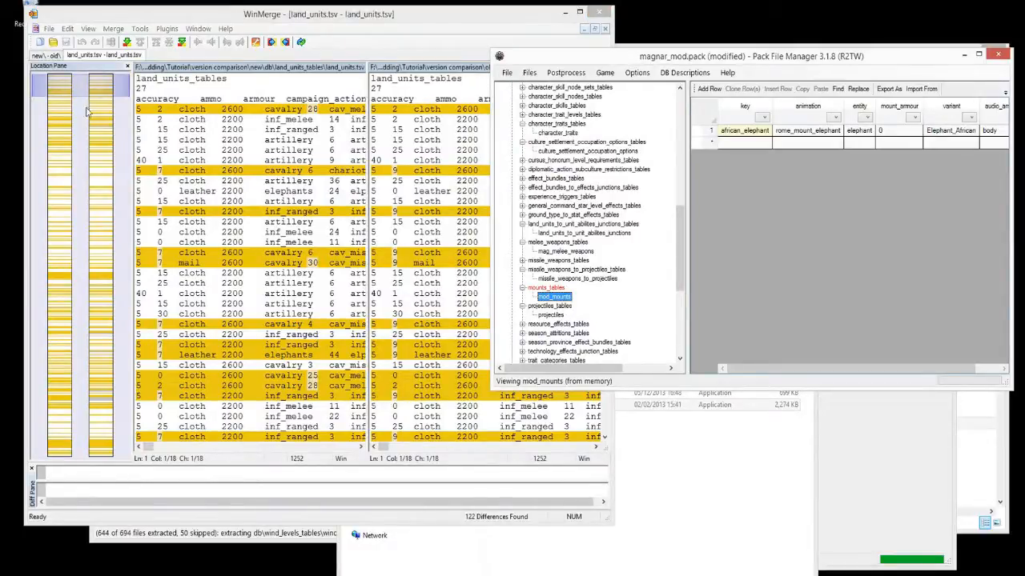
{"action": "left_click", "coordinate": [102, 131]}
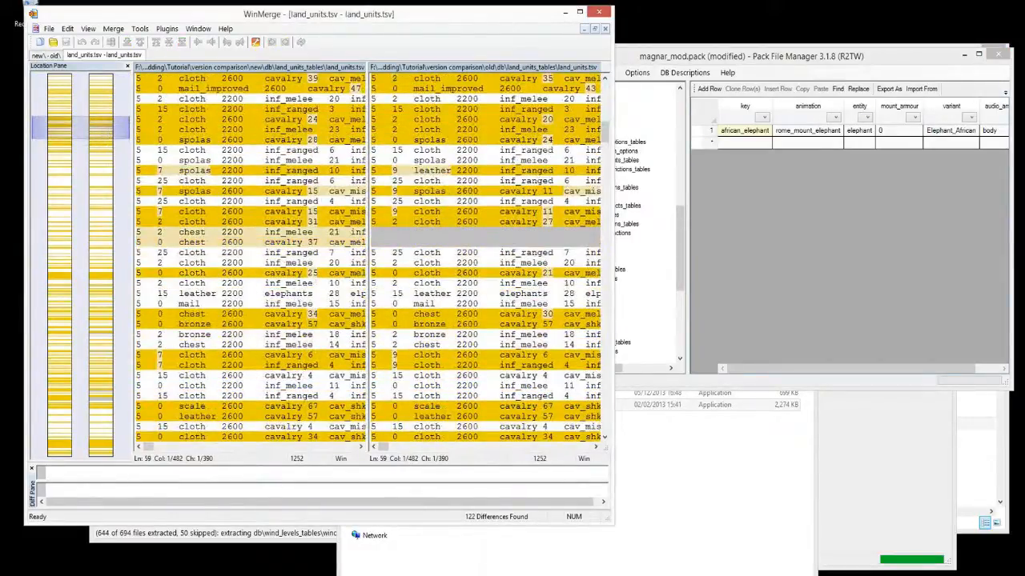
{"action": "left_click", "coordinate": [741, 226]}
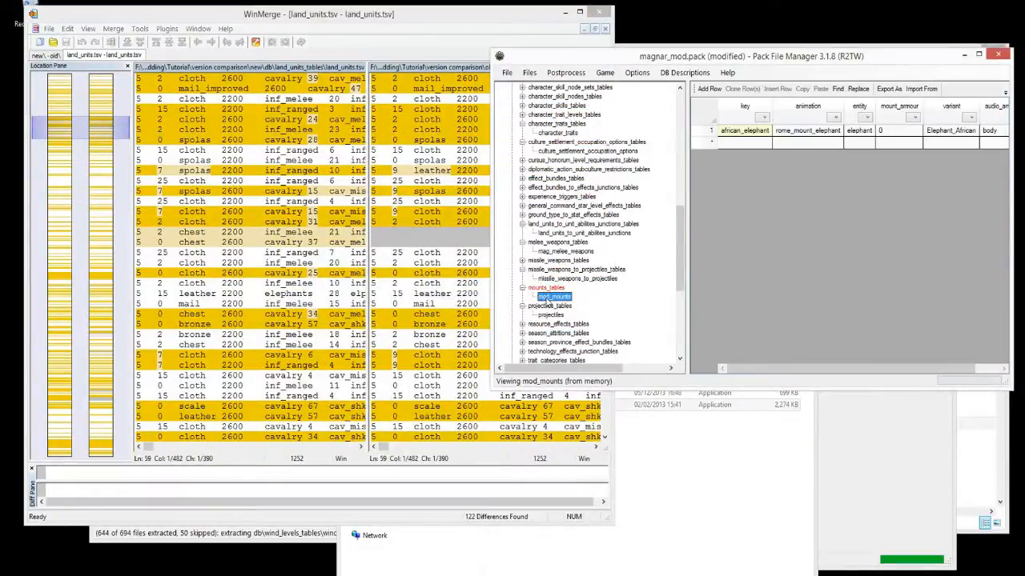
{"action": "left_click", "coordinate": [391, 232]}
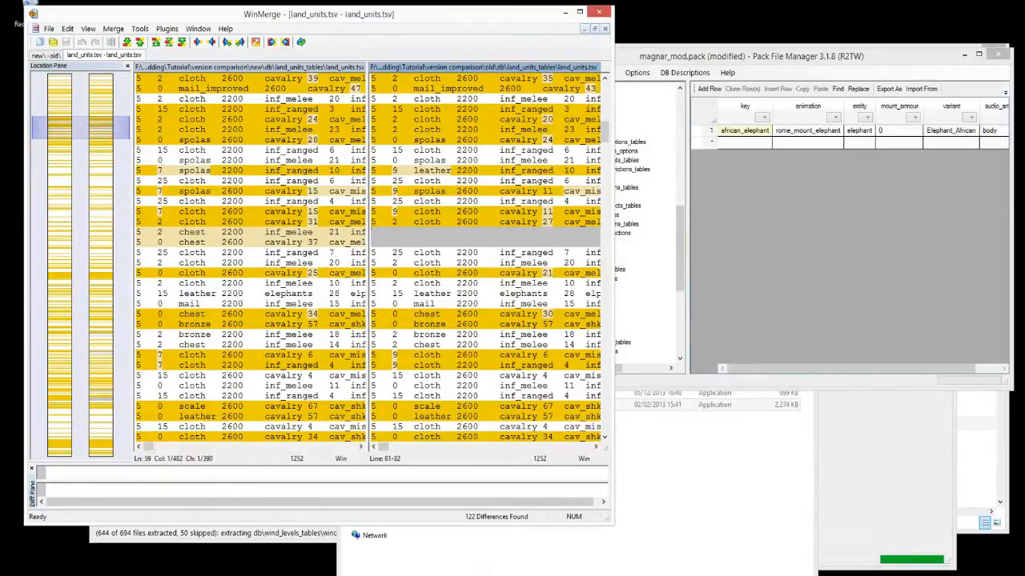
{"action": "left_click_drag", "start_coordinate": [100, 201], "coordinate": [100, 338]}
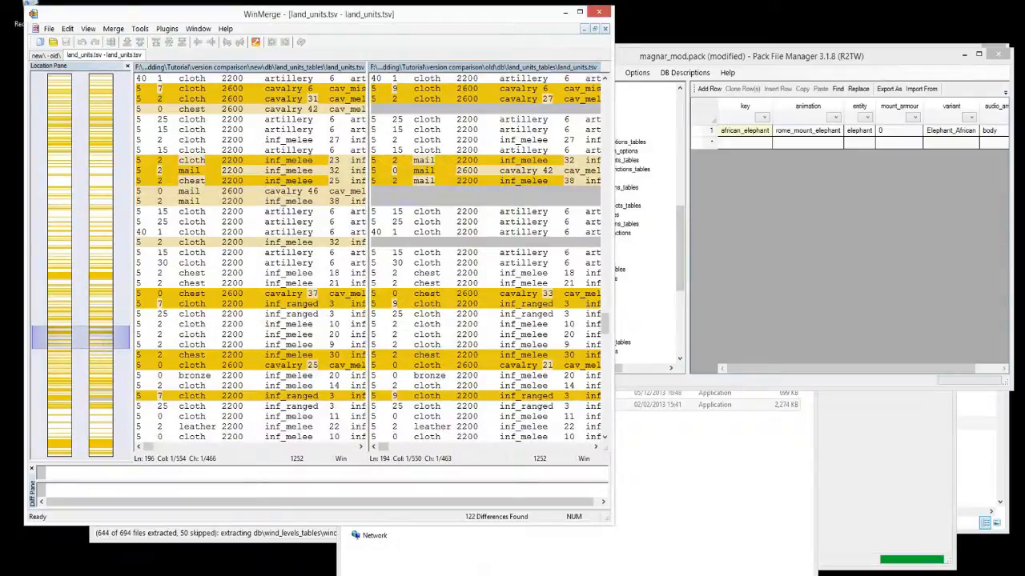
{"action": "left_click", "coordinate": [762, 231]}
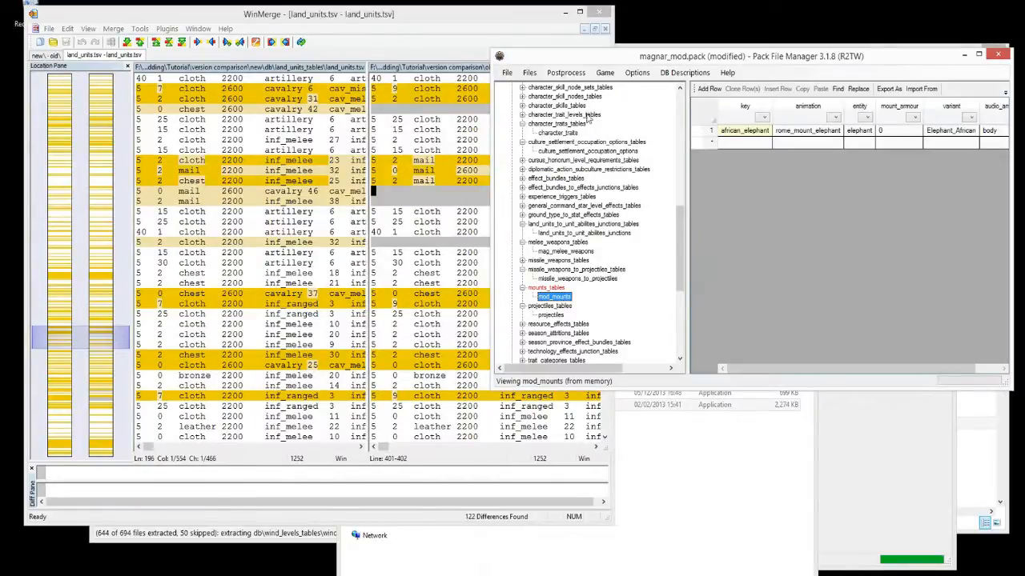
Close the land_units.tsv comparison and return to the start of the changed tables list
{"action": "right_click", "coordinate": [96, 56]}
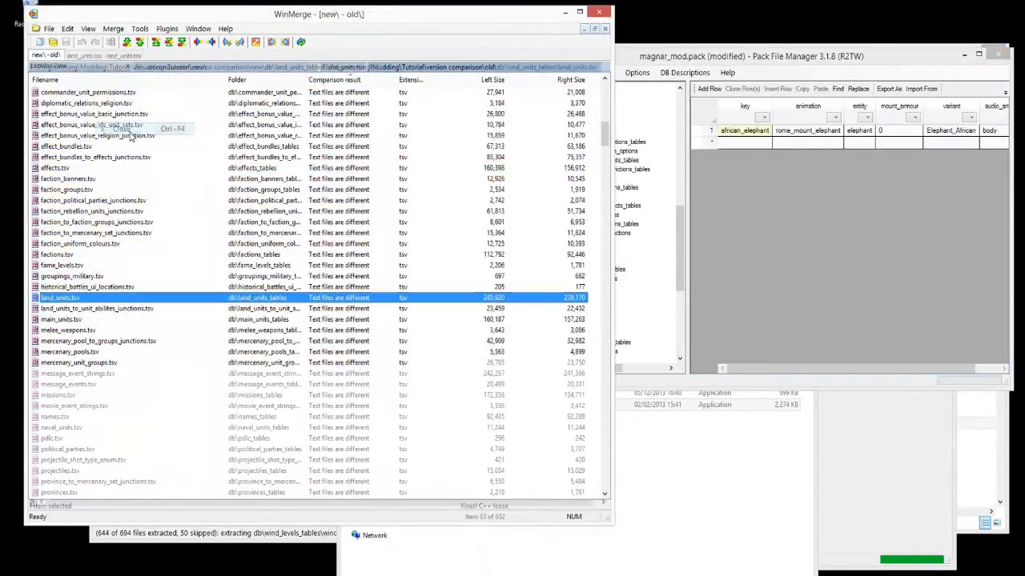
{"action": "left_click", "coordinate": [121, 128]}
{"action": "left_click_drag", "start_coordinate": [605, 132], "coordinate": [604, 95]}
{"action": "left_click_drag", "start_coordinate": [684, 233], "coordinate": [668, 199]}
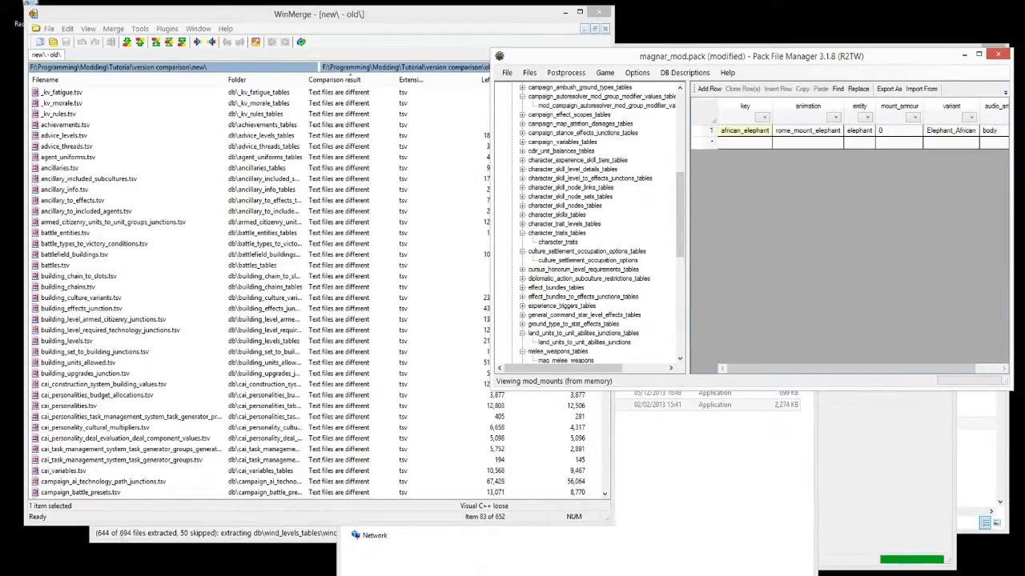
Open the _kv_fatigue table under _kv_fatigue_tables in the mod pack
{"action": "left_click", "coordinate": [141, 575]}
{"action": "left_click", "coordinate": [858, 240]}
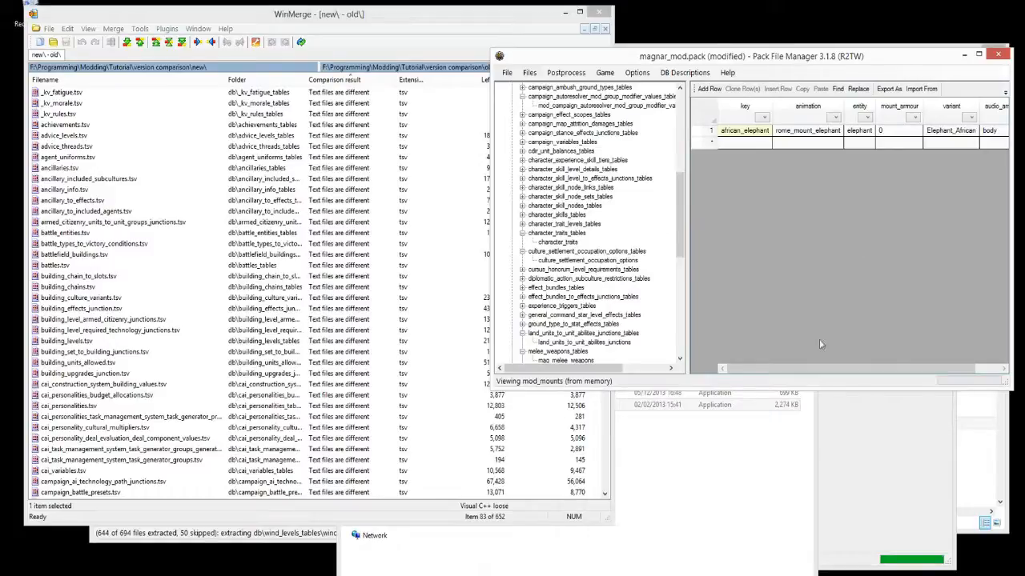
{"action": "left_click_drag", "start_coordinate": [680, 214], "coordinate": [681, 128]}
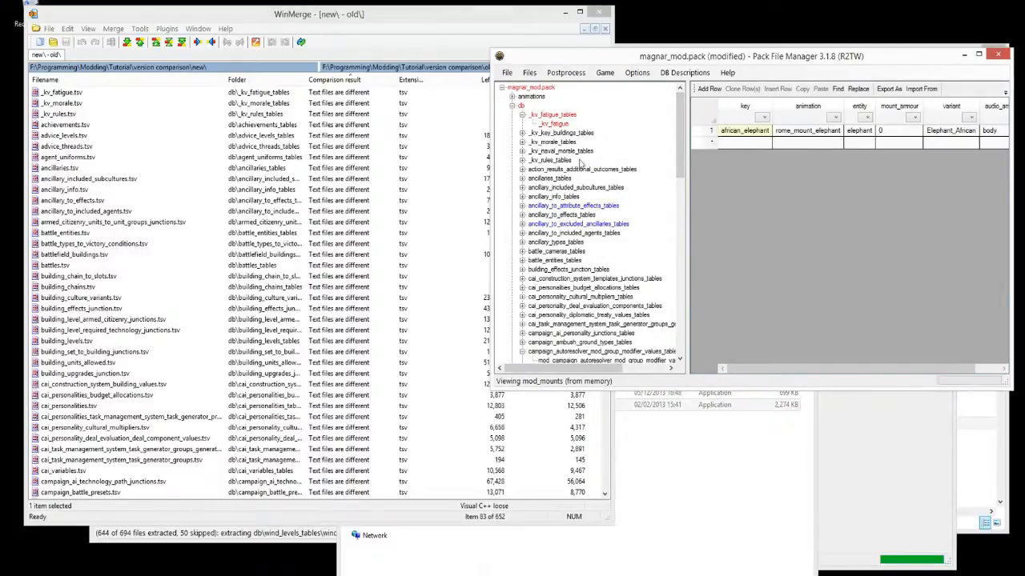
{"action": "left_click", "coordinate": [556, 124]}
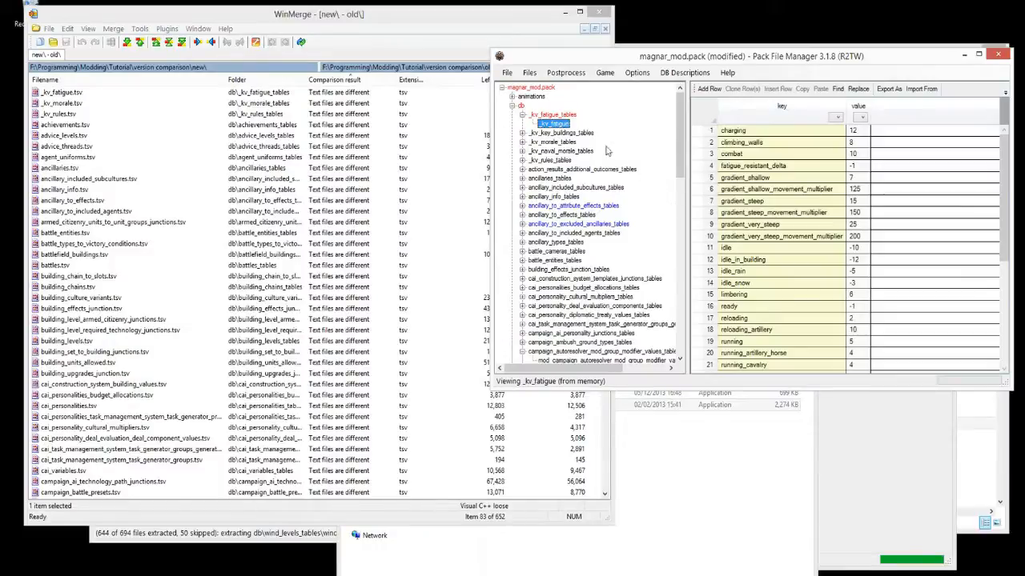
{"action": "left_click", "coordinate": [567, 150]}
{"action": "left_click", "coordinate": [561, 125]}
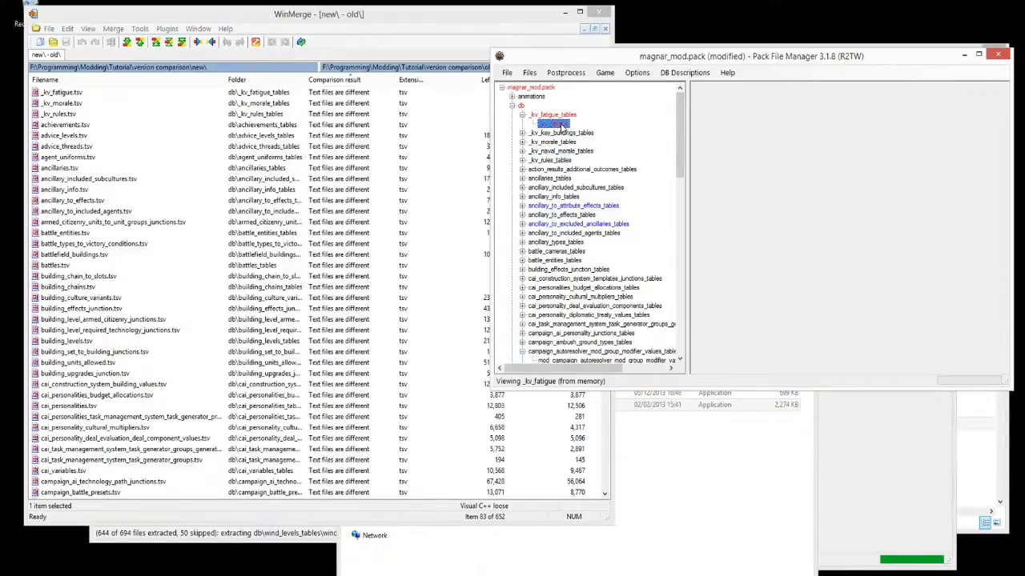
Start adding files from another pack to the db folder, browsing to Applications\Steam\SteamApps on drive C
{"action": "right_click", "coordinate": [524, 106]}
{"action": "mouse_move", "coordinate": [545, 115]}
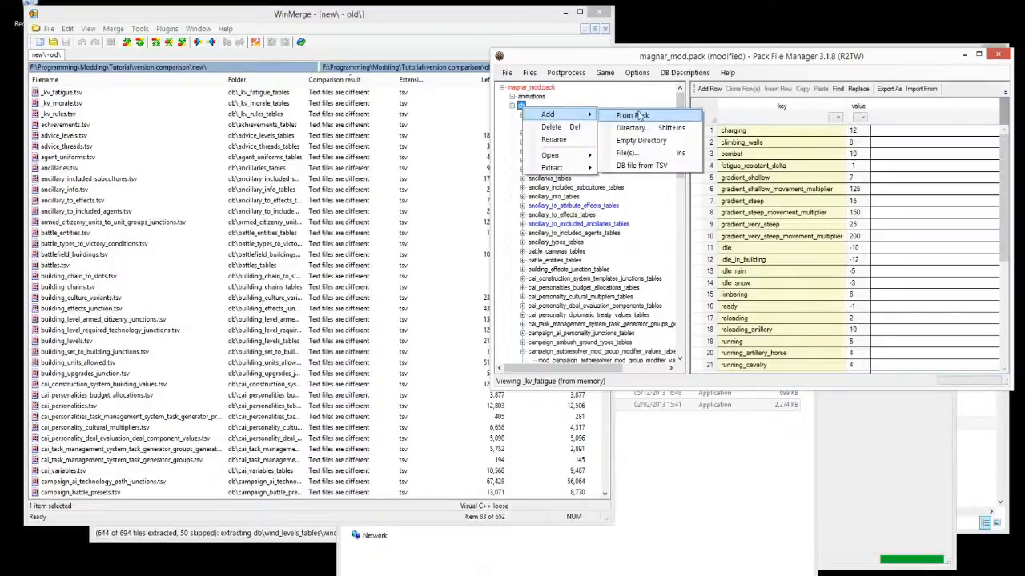
{"action": "left_click", "coordinate": [628, 120]}
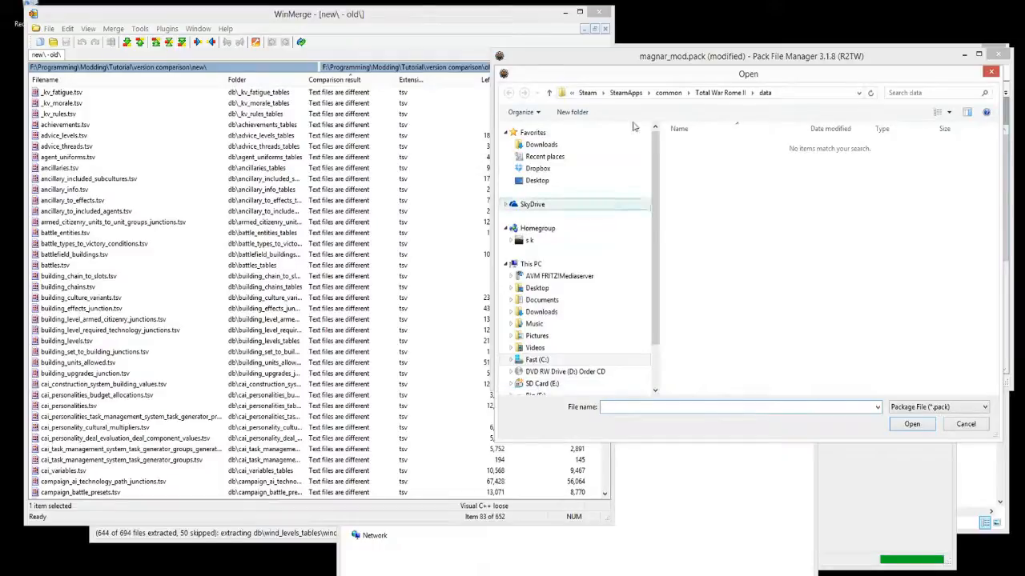
{"action": "left_click", "coordinate": [587, 92]}
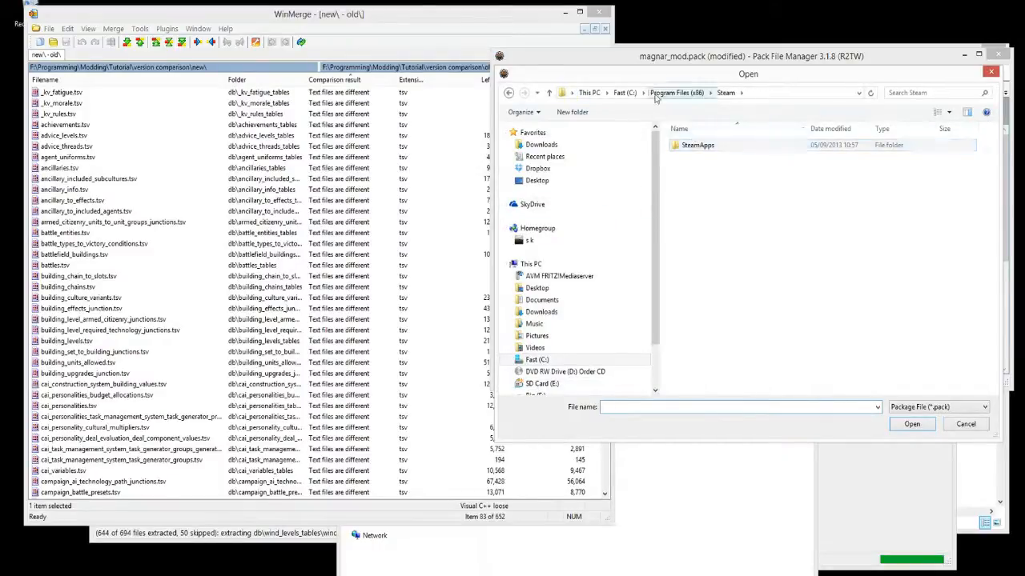
{"action": "left_click", "coordinate": [674, 94]}
{"action": "left_click", "coordinate": [624, 93]}
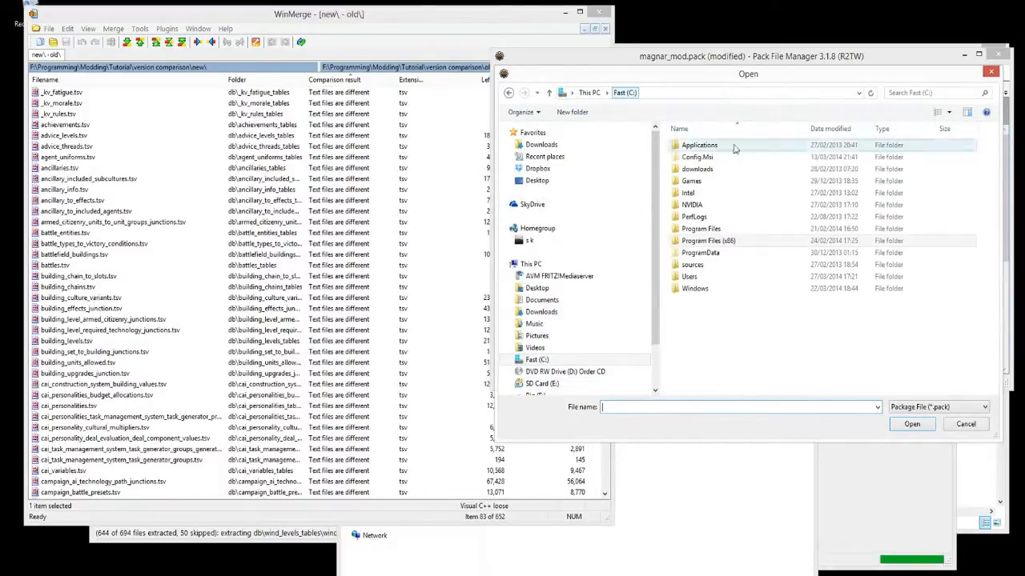
{"action": "double_click", "coordinate": [692, 145]}
{"action": "double_click", "coordinate": [691, 146]}
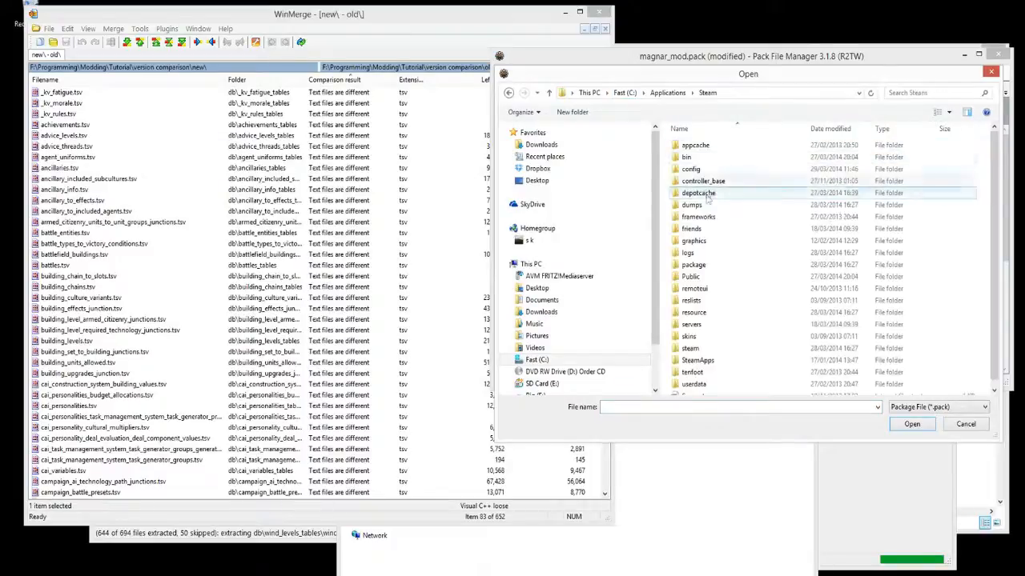
{"action": "double_click", "coordinate": [697, 362]}
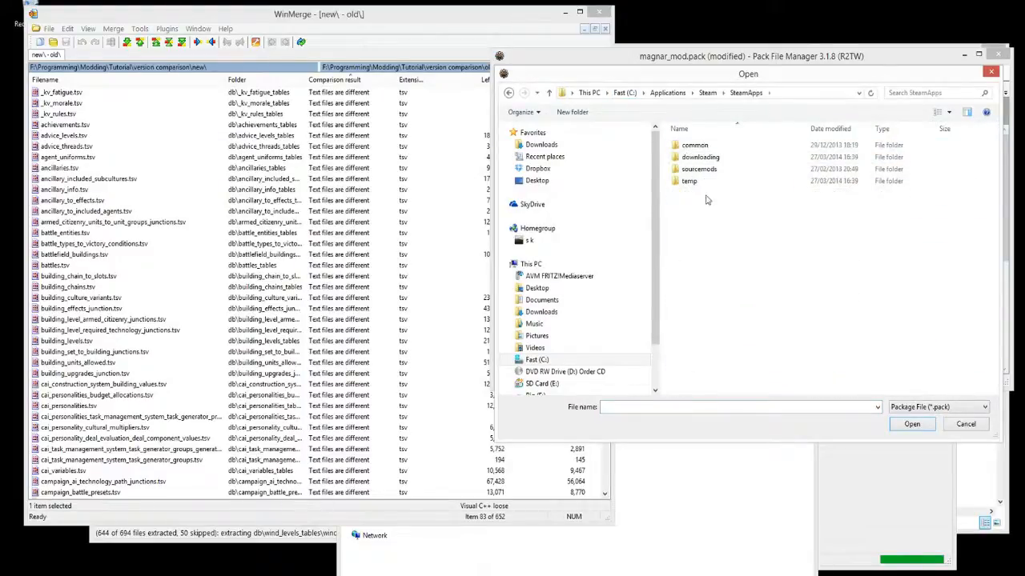
Load data_rome2 from the Total War Rome II data folder as the source pack, and dismiss its file selection
{"action": "double_click", "coordinate": [693, 146]}
{"action": "double_click", "coordinate": [708, 147]}
{"action": "left_click", "coordinate": [508, 93]}
{"action": "double_click", "coordinate": [728, 159]}
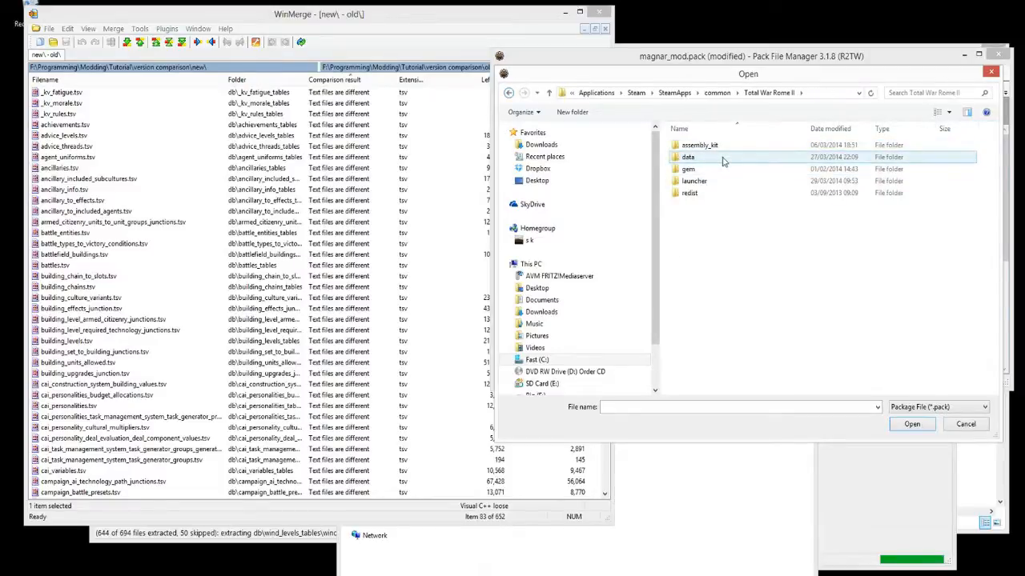
{"action": "double_click", "coordinate": [725, 159]}
{"action": "scroll", "coordinate": [746, 231], "scroll_direction": "down", "scroll_amount": 3}
{"action": "left_click", "coordinate": [746, 223]}
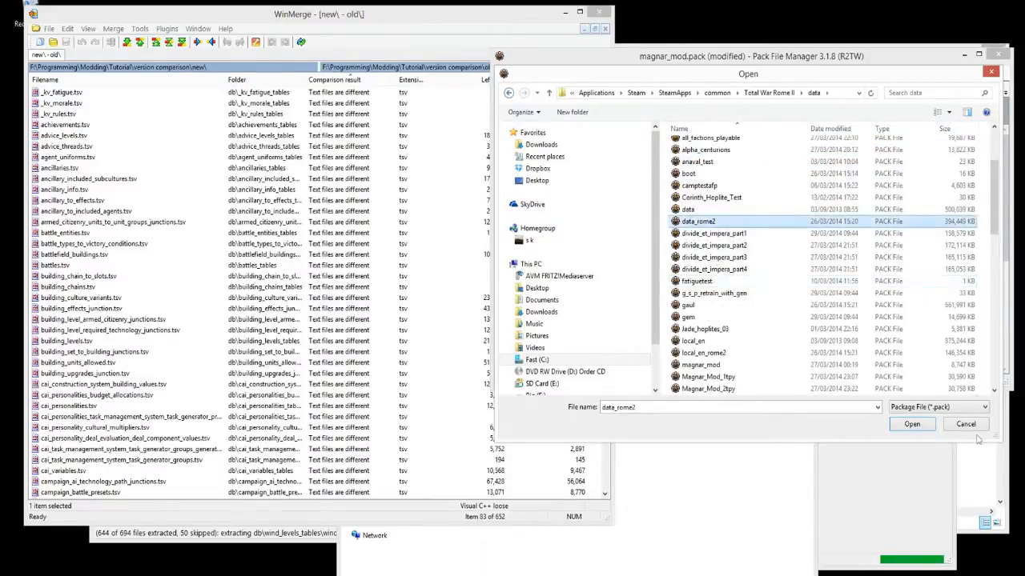
{"action": "left_click", "coordinate": [913, 424]}
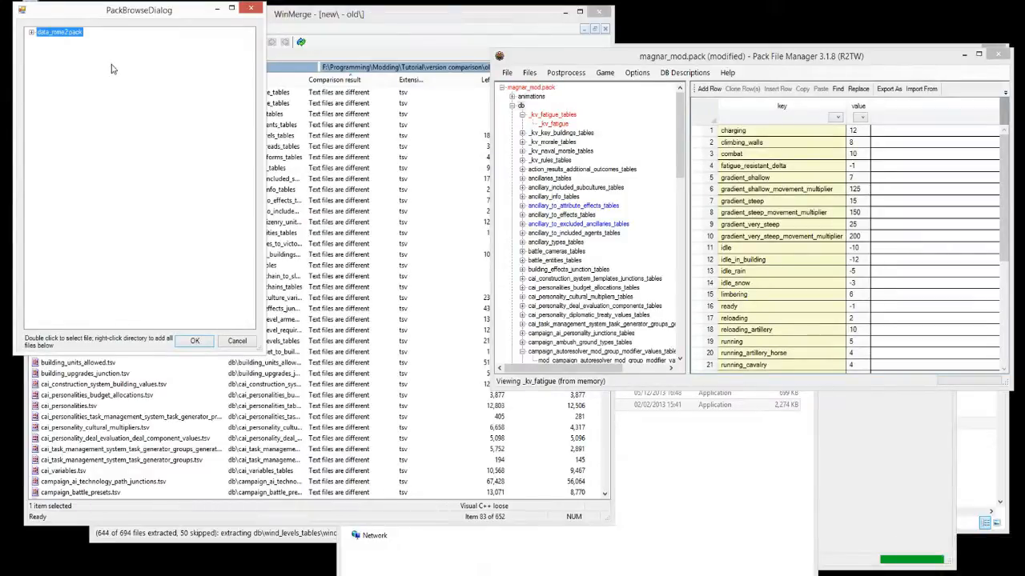
{"action": "left_click", "coordinate": [249, 10]}
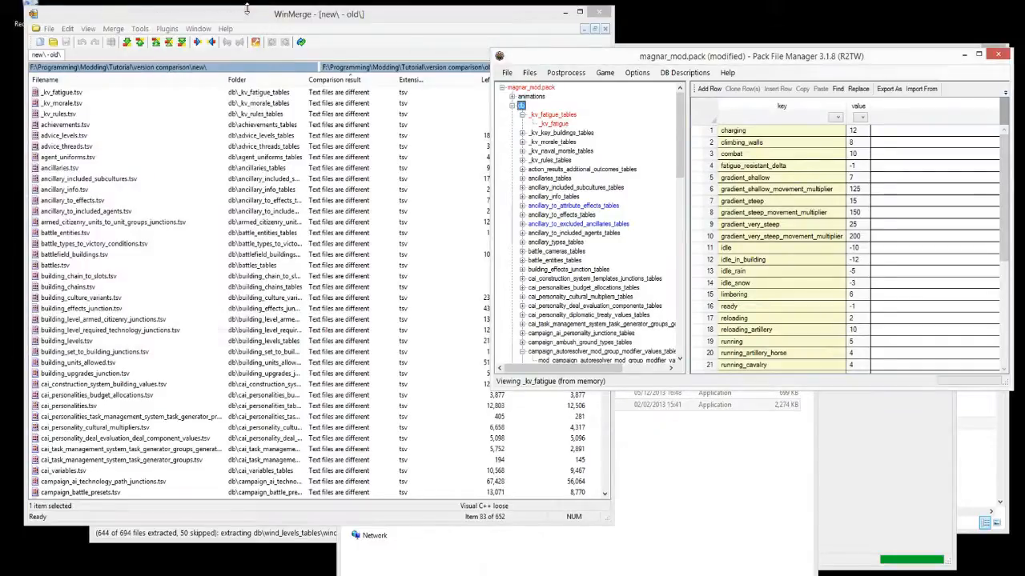
{"action": "left_click", "coordinate": [780, 154]}
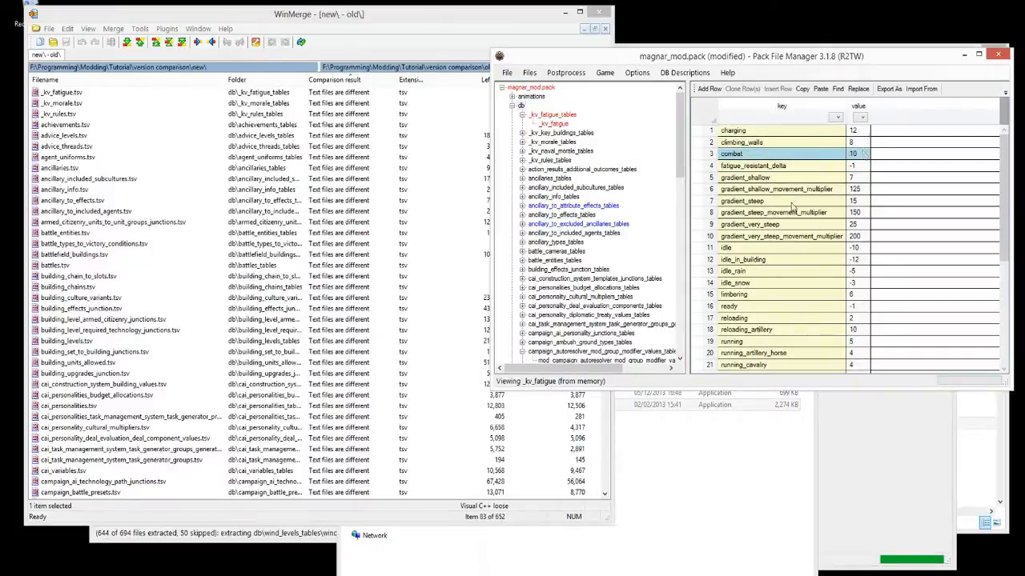
{"action": "left_click", "coordinate": [786, 133]}
{"action": "left_click_drag", "start_coordinate": [761, 154], "coordinate": [867, 274]}
{"action": "left_click", "coordinate": [783, 177]}
{"action": "left_click_drag", "start_coordinate": [709, 133], "coordinate": [710, 294]}
{"action": "left_click_drag", "start_coordinate": [710, 132], "coordinate": [708, 344]}
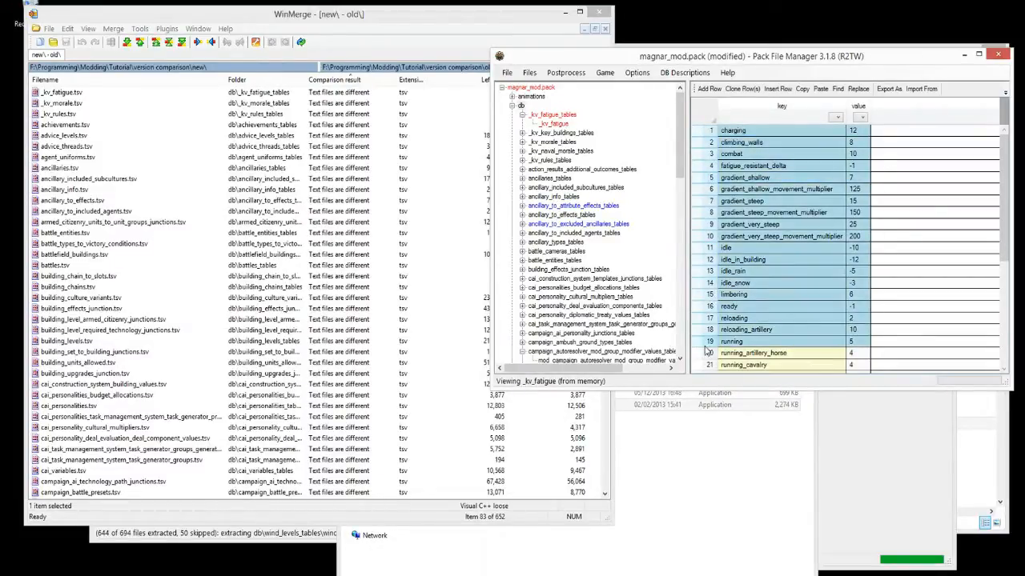
{"action": "left_click", "coordinate": [782, 168]}
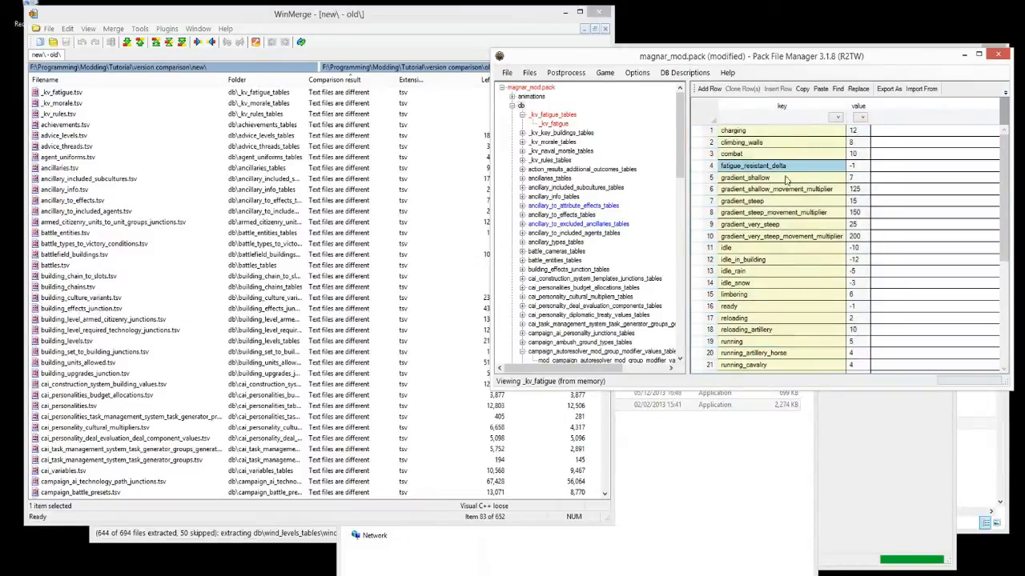
{"action": "left_click_drag", "start_coordinate": [792, 132], "coordinate": [797, 207]}
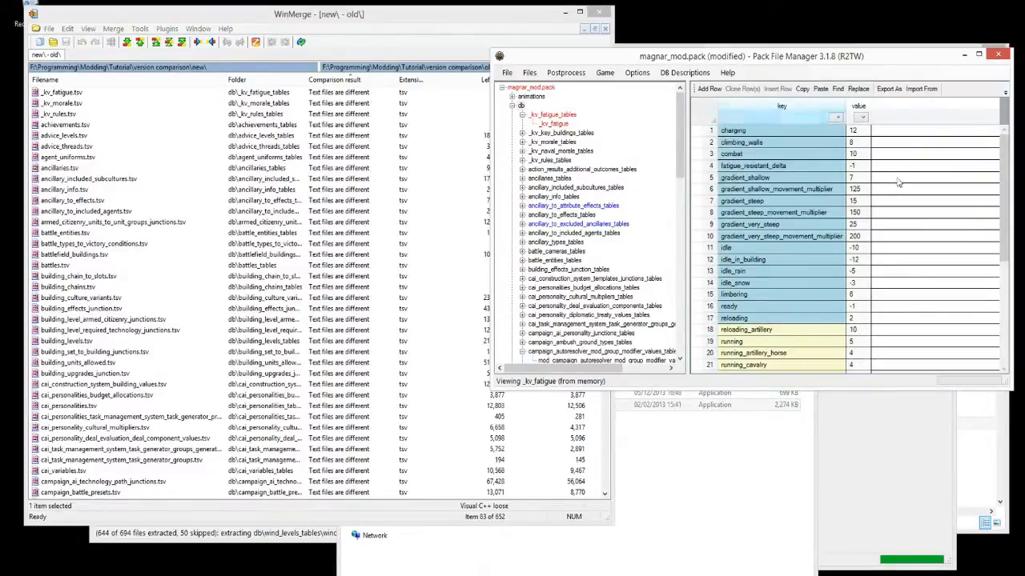
{"action": "left_click_drag", "start_coordinate": [836, 132], "coordinate": [711, 193]}
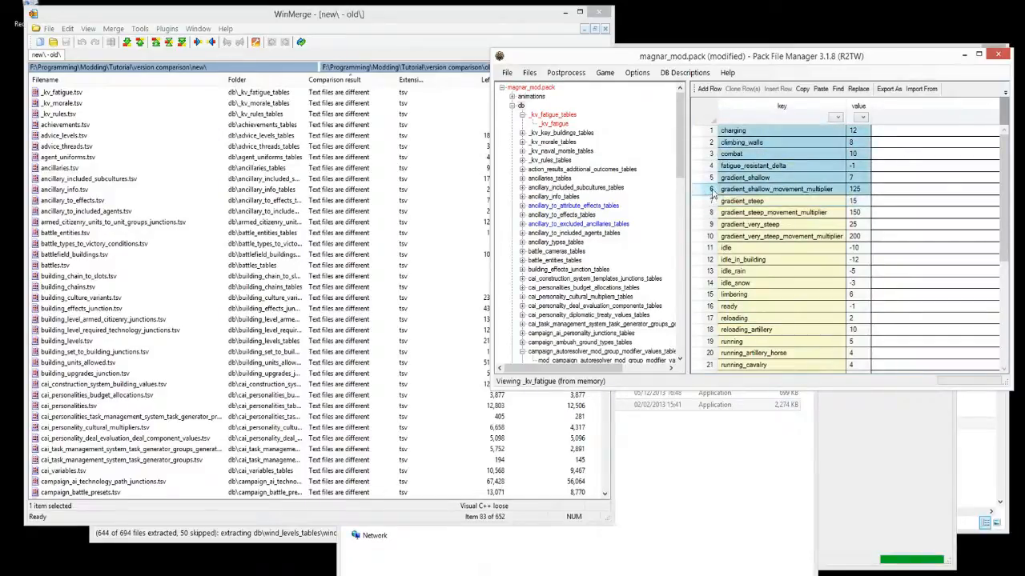
{"action": "left_click", "coordinate": [751, 157]}
{"action": "left_click_drag", "start_coordinate": [701, 132], "coordinate": [734, 284]}
{"action": "left_click", "coordinate": [764, 215]}
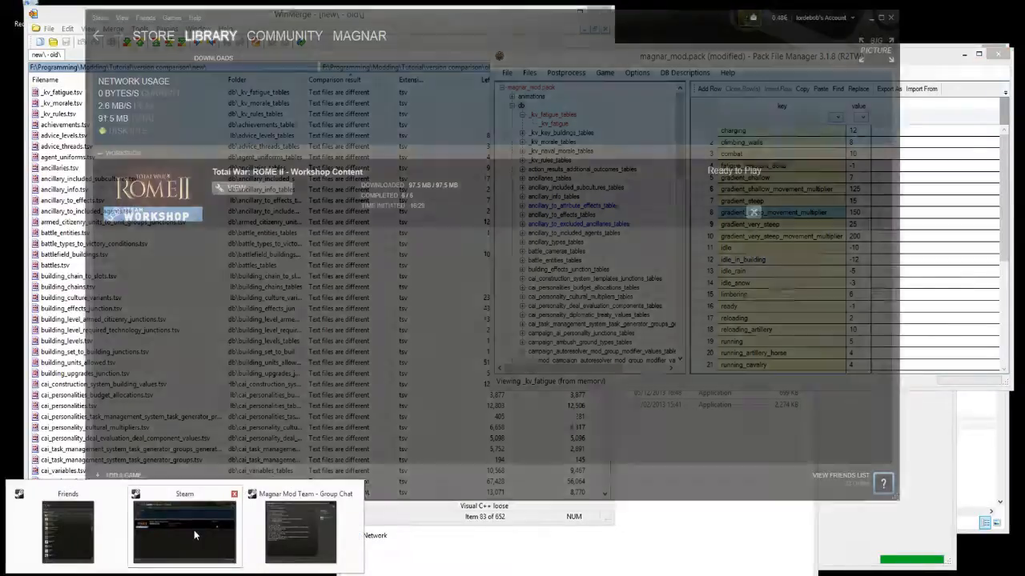
Switch to Steam, launch Total War: ROME II from the game library, and open the launcher's Mod Manager
{"action": "left_click", "coordinate": [194, 530]}
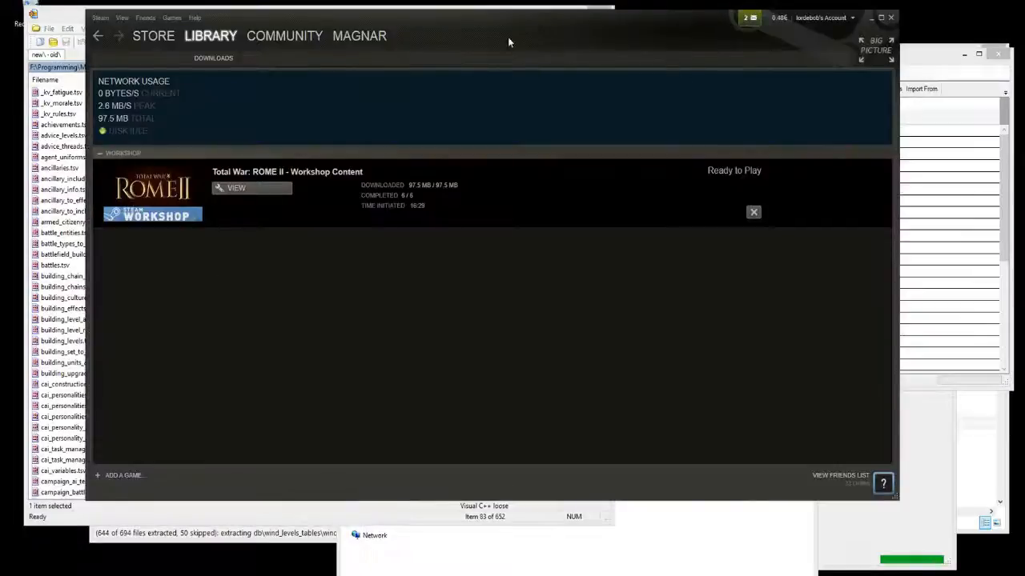
{"action": "left_click", "coordinate": [234, 37]}
{"action": "left_click", "coordinate": [269, 126]}
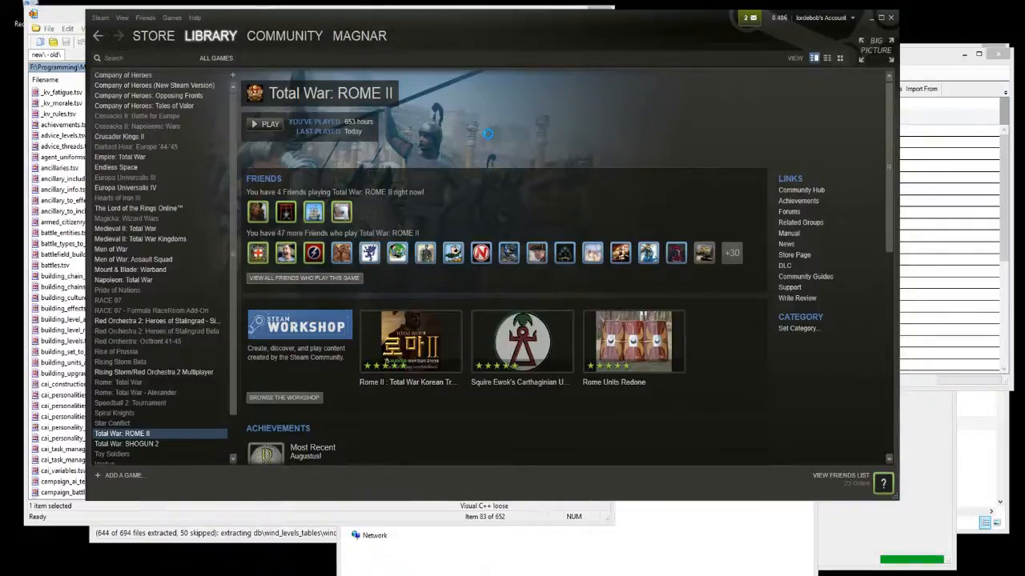
{"action": "left_click", "coordinate": [560, 265]}
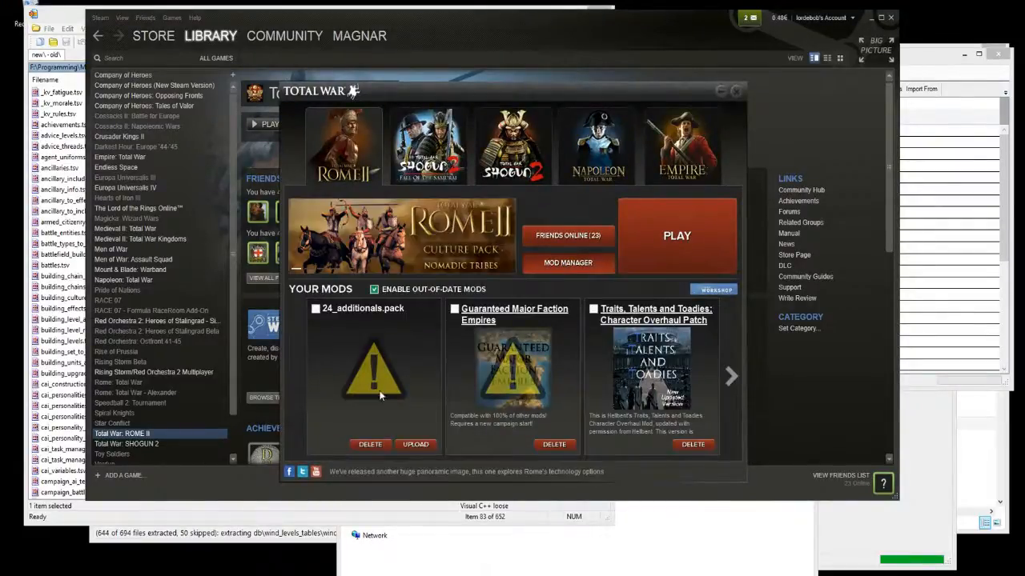
Toggle out-of-date mods off and back on, and browse the mod list to the Magnar Mod entries before closing the launcher
{"action": "left_click", "coordinate": [373, 290]}
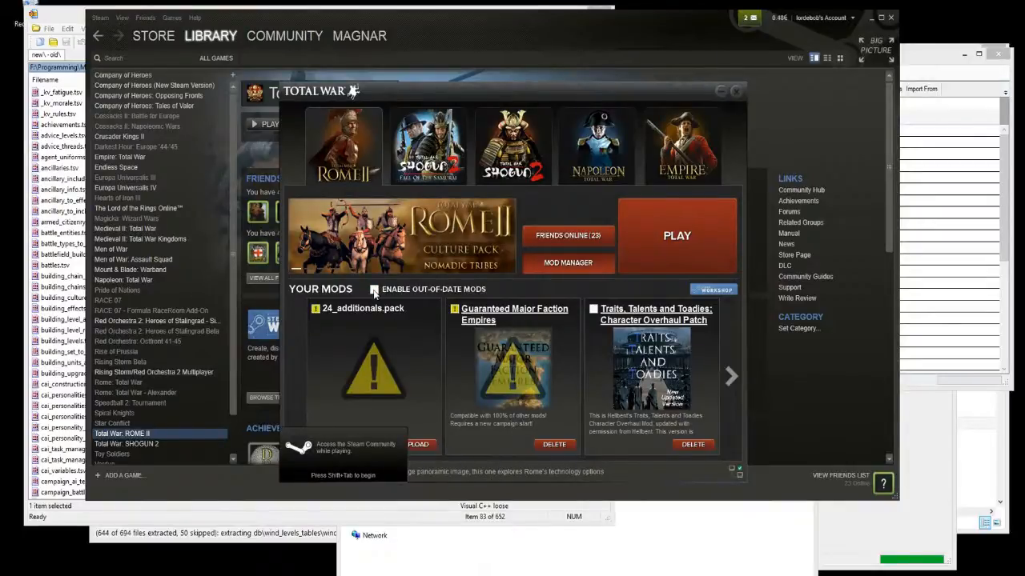
{"action": "left_click", "coordinate": [374, 290]}
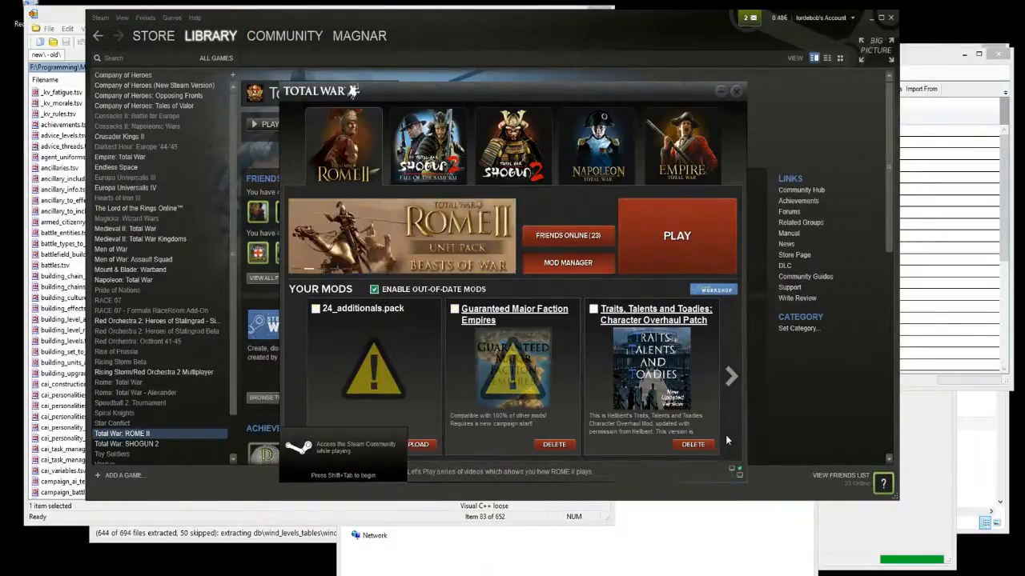
{"action": "left_click", "coordinate": [731, 376]}
{"action": "left_click", "coordinate": [731, 378]}
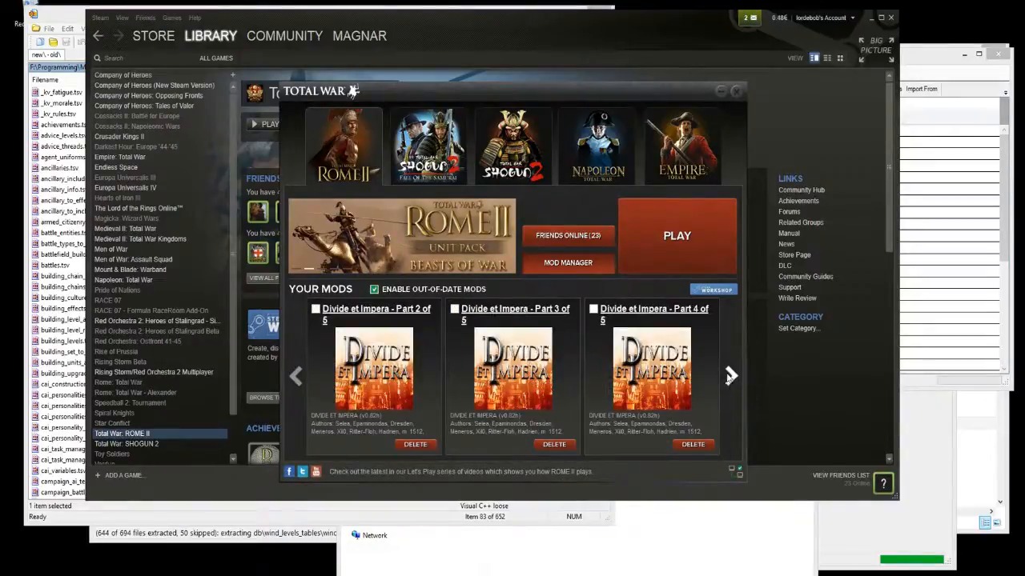
{"action": "left_click", "coordinate": [731, 378]}
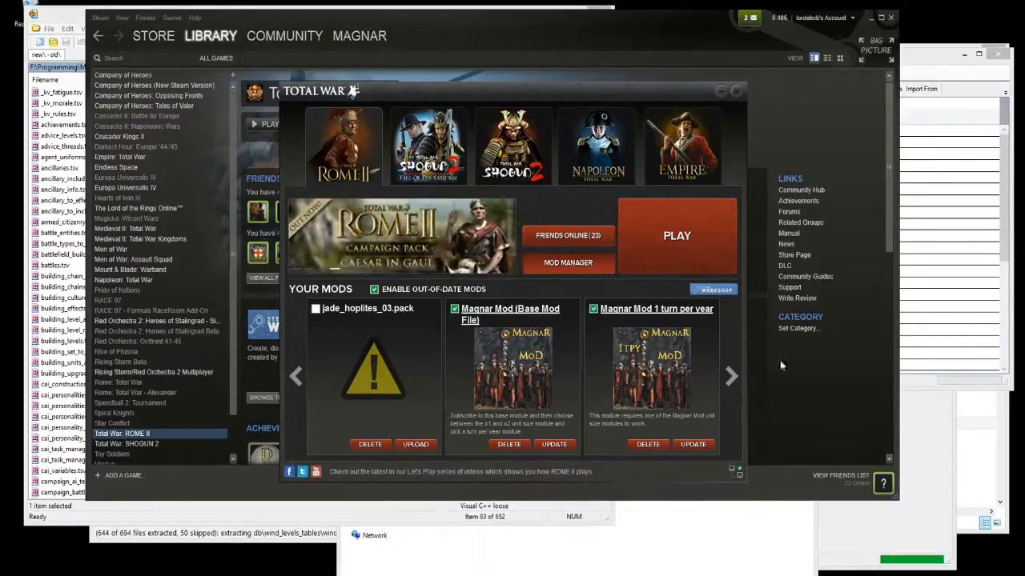
{"action": "left_click", "coordinate": [736, 92]}
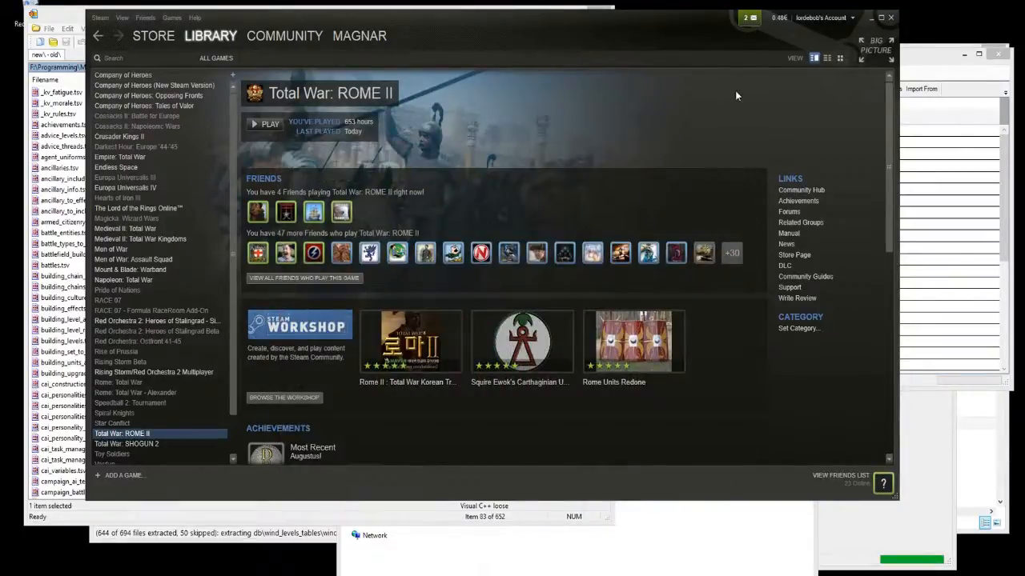